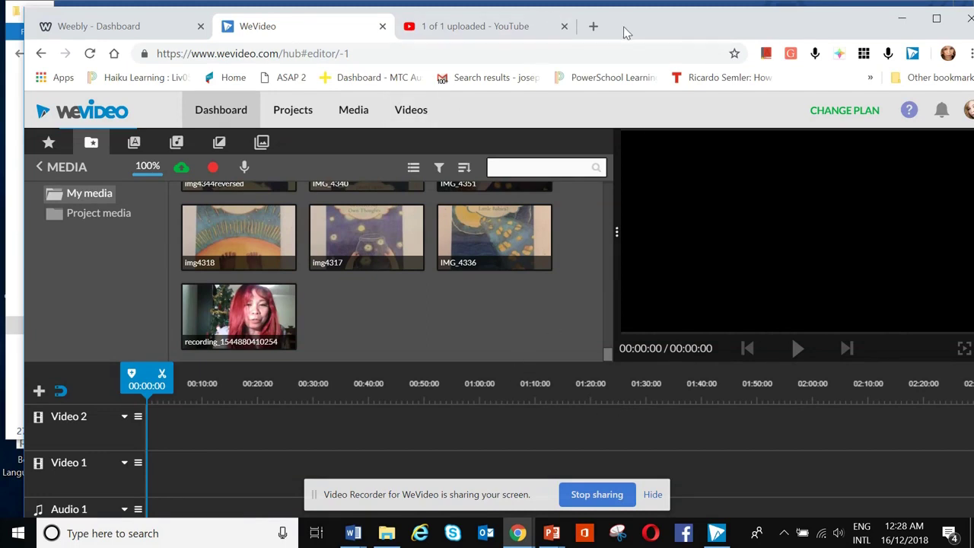
# - Drag the Chrome/WeVideo window to the right to uncover the Word window behind it
pyautogui.moveTo(624, 32); pyautogui.dragTo(823, 27)
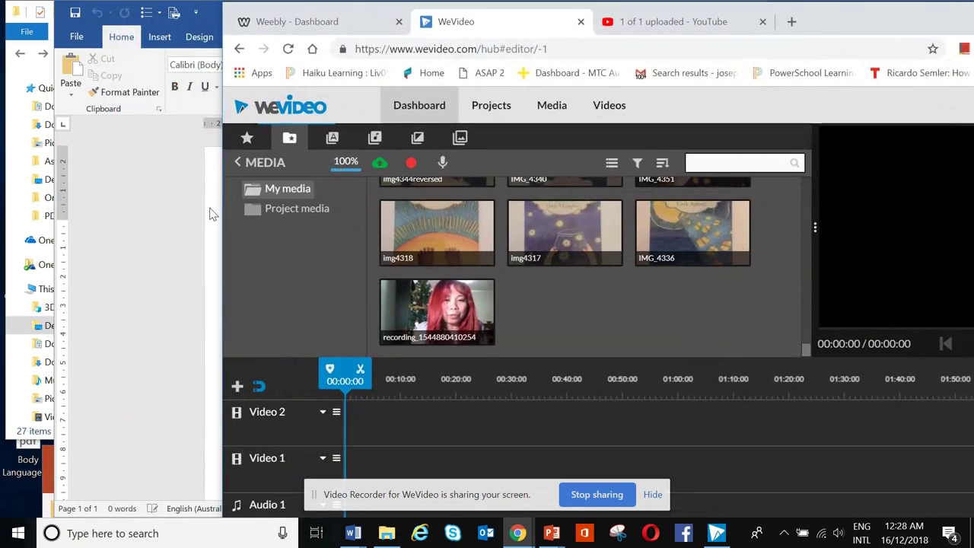
# - Bring Word forward and enable the Developer ribbon tab in Word Options > Customize Ribbon
pyautogui.click(199, 224)
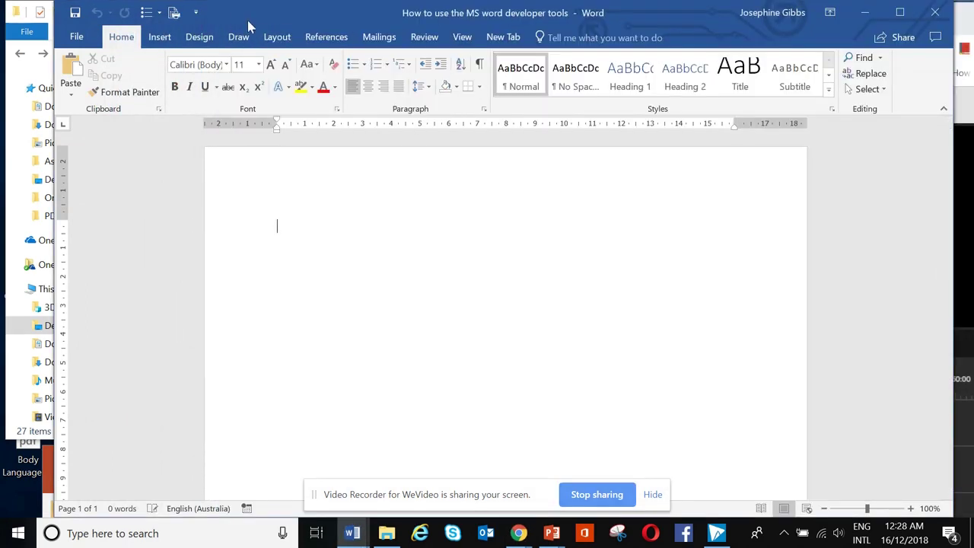
pyautogui.moveTo(273, 21); pyautogui.dragTo(241, 22)
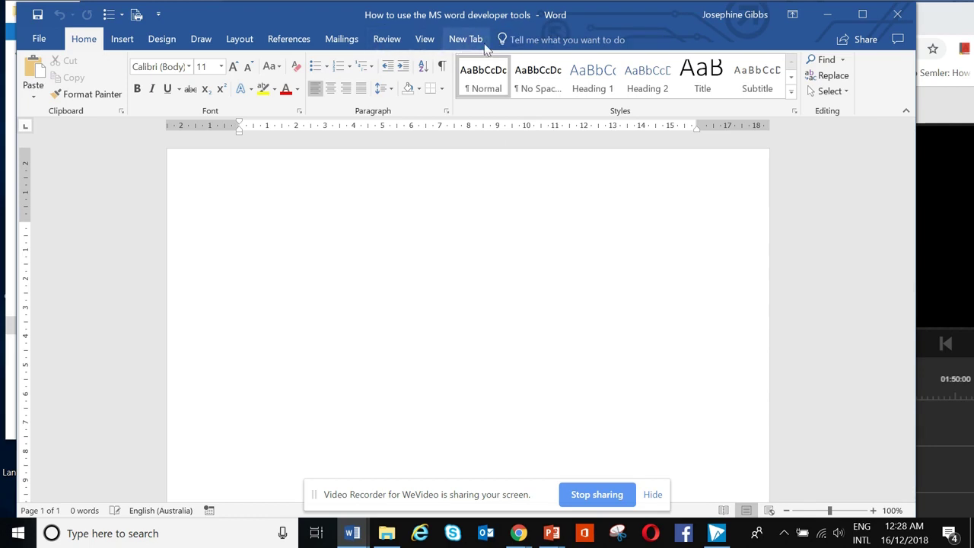
pyautogui.click(48, 44)
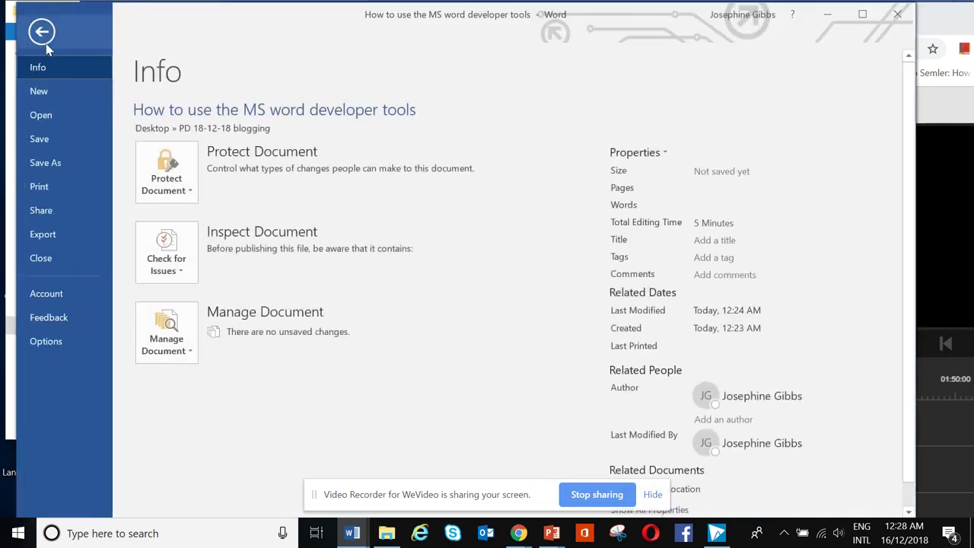
pyautogui.click(50, 347)
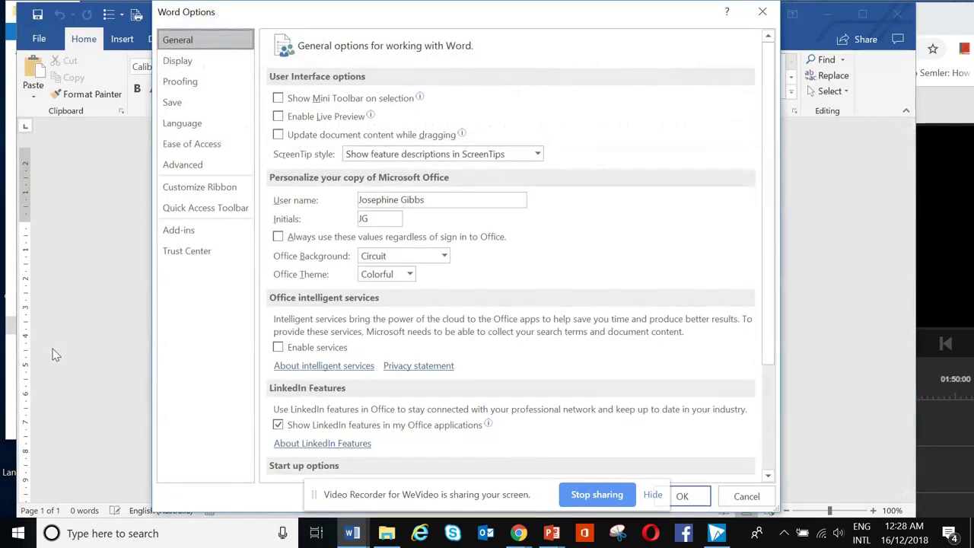
pyautogui.click(219, 196)
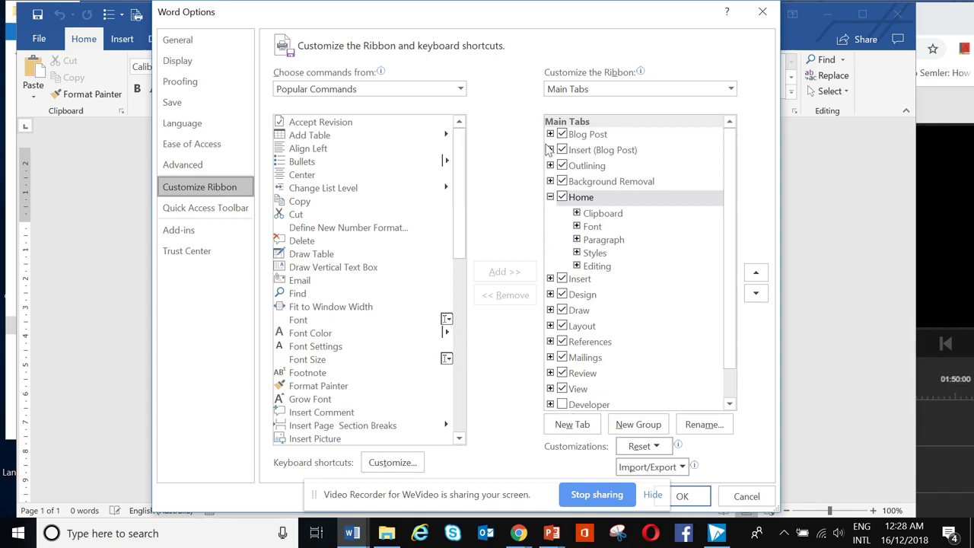
pyautogui.click(562, 405)
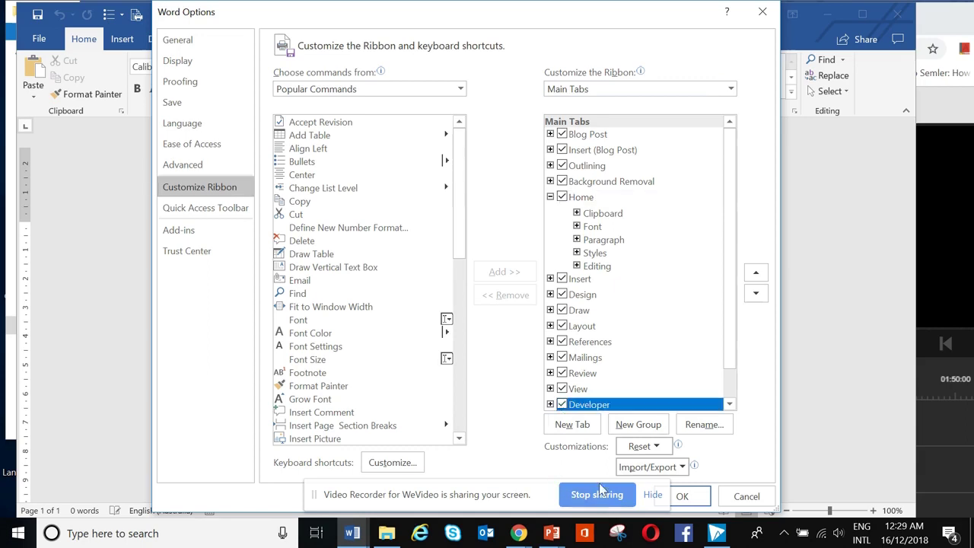
pyautogui.click(691, 502)
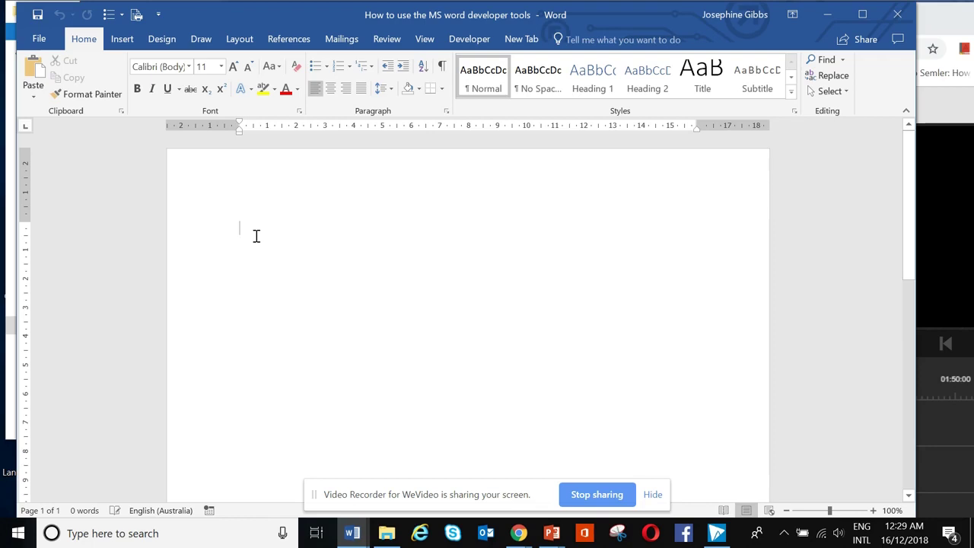
# - Type the label 'Name:' and set it to 20-point font size
pyautogui.write('N')
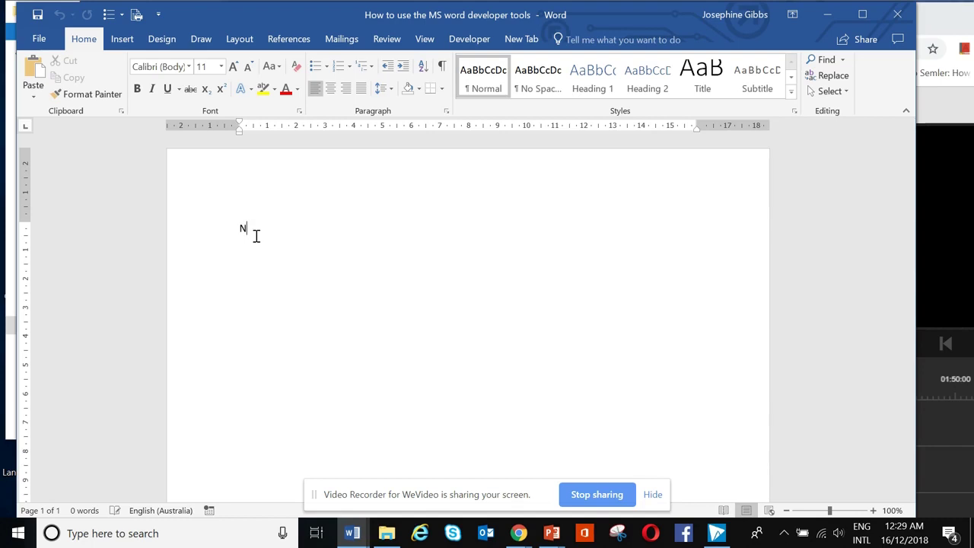
pyautogui.write('ame')
pyautogui.write(':')
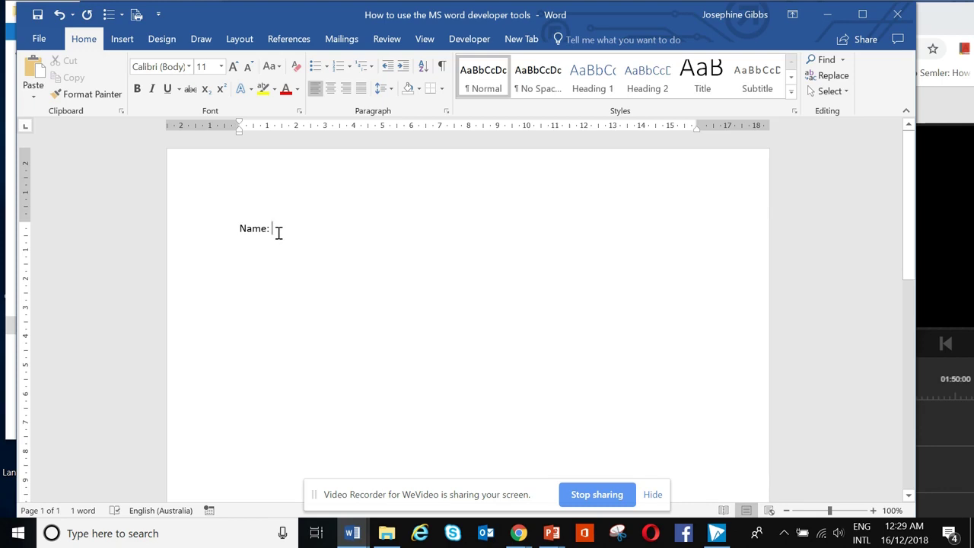
pyautogui.moveTo(279, 233); pyautogui.dragTo(239, 233)
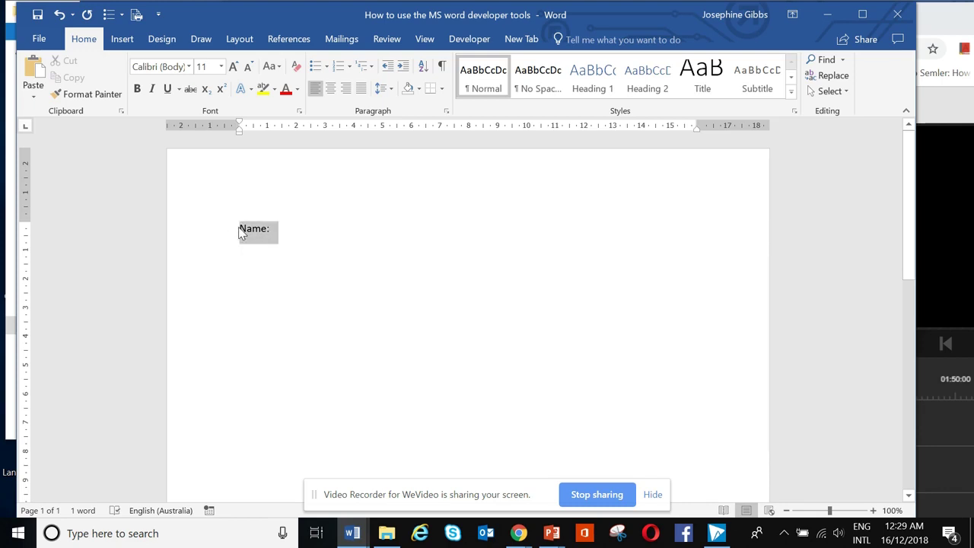
pyautogui.click(222, 67)
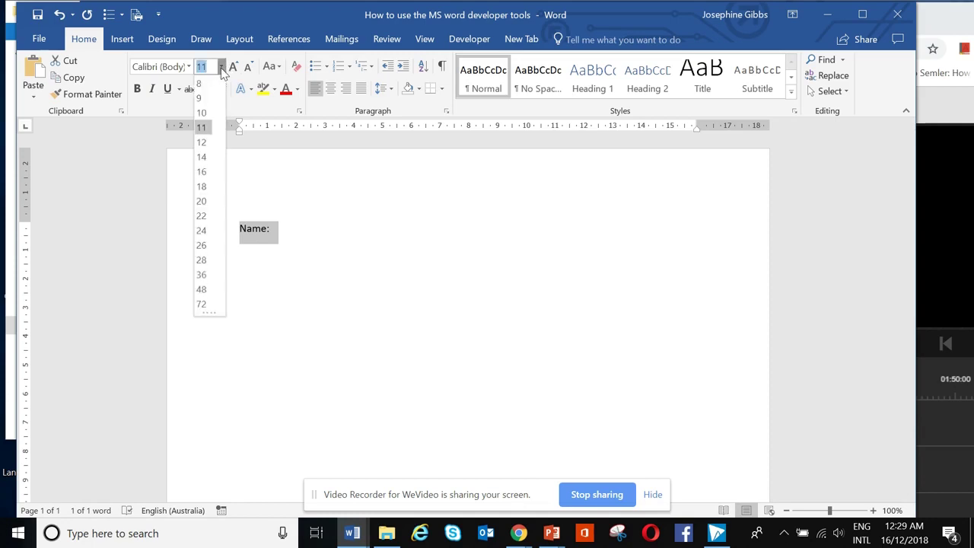
pyautogui.click(202, 201)
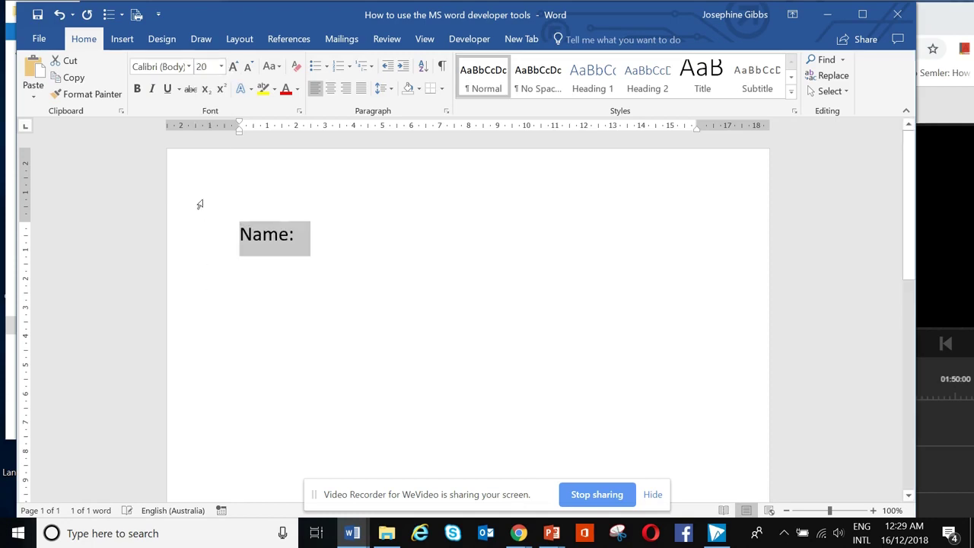
pyautogui.click(299, 236)
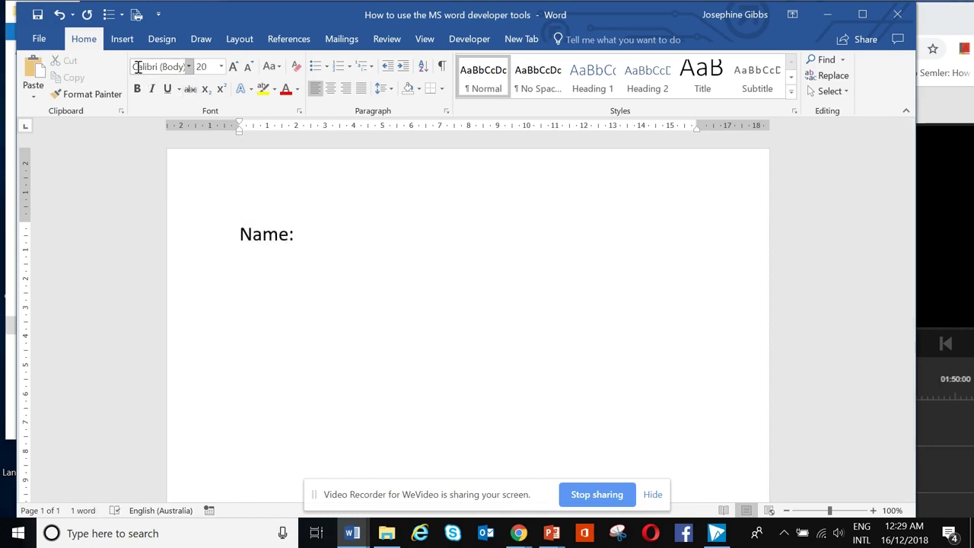
# - Insert a Plain Text Content Control after 'Name:' and clear its placeholder text
pyautogui.click(454, 44)
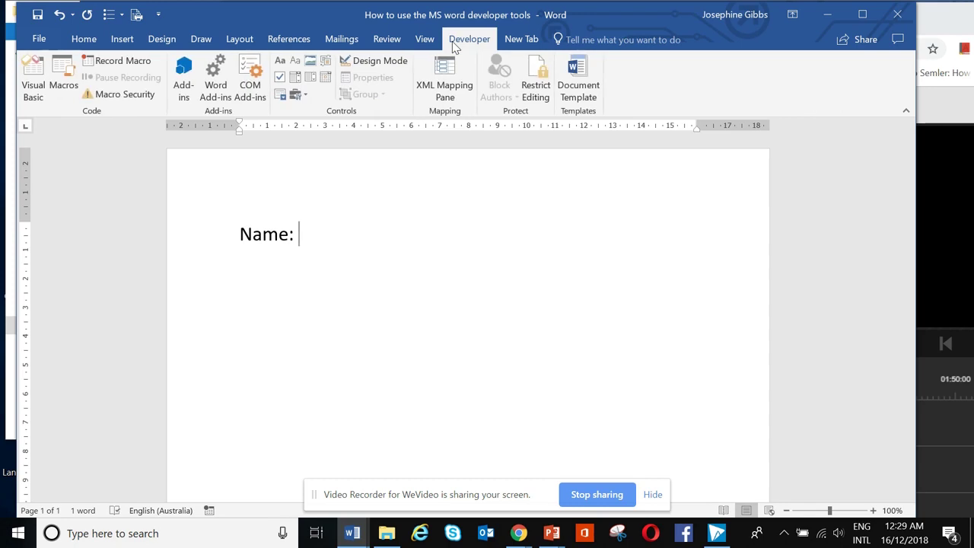
pyautogui.click(282, 64)
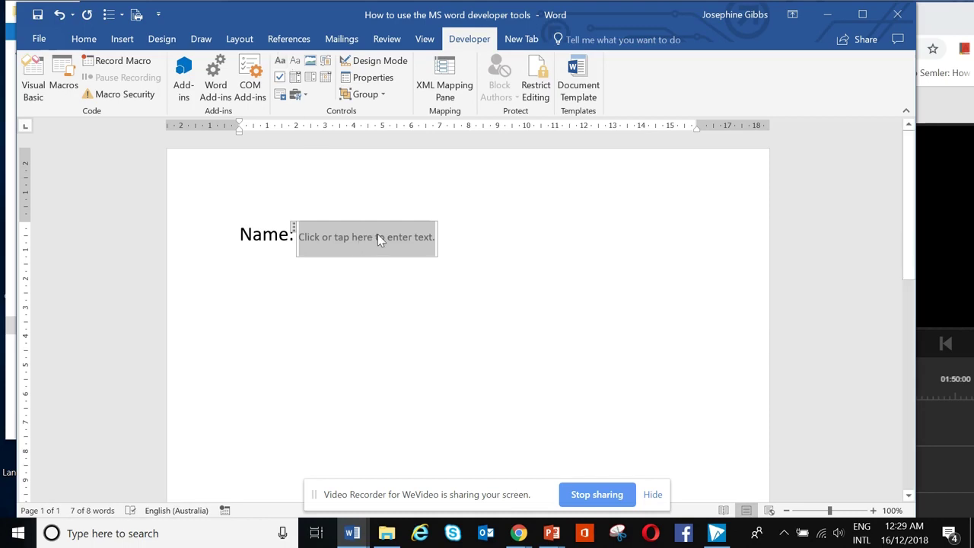
pyautogui.click(450, 239)
pyautogui.press('Delete')
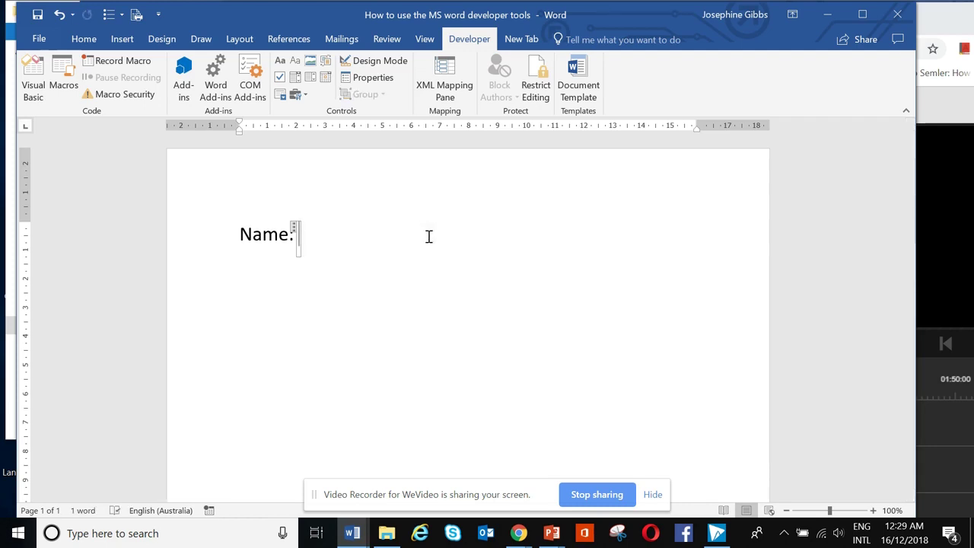
# - Type 'Student Name' as the field's default text and start a new line below
pyautogui.write('Studen')
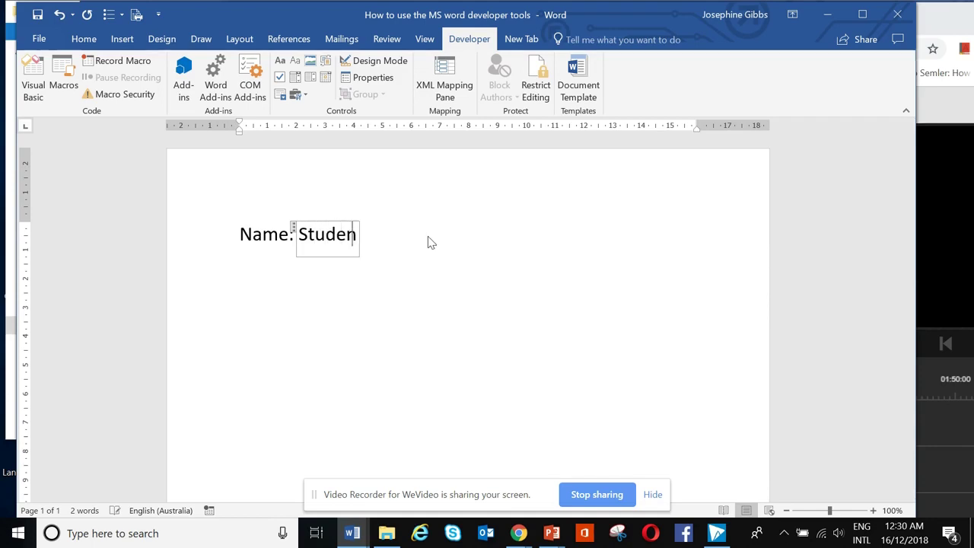
pyautogui.write('t Na')
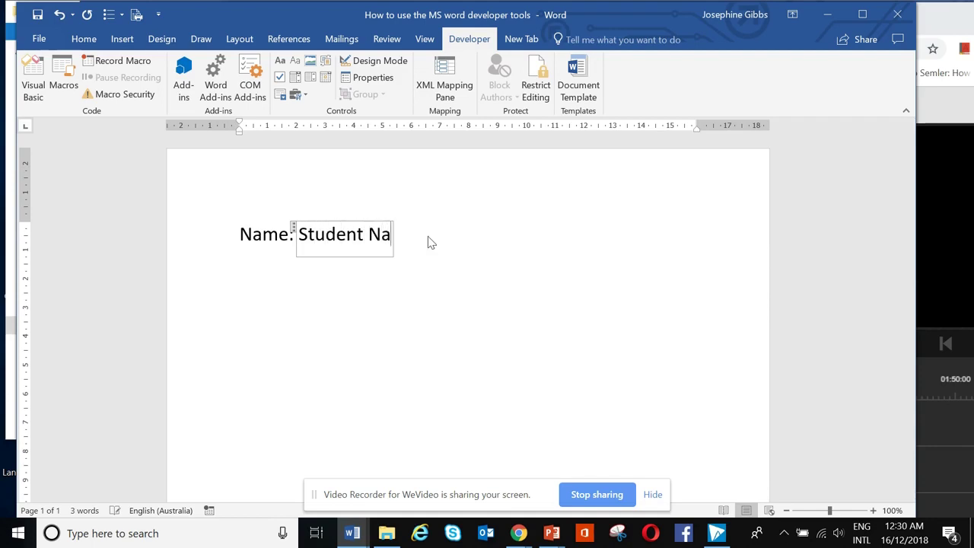
pyautogui.write(',e')
pyautogui.press('BackSpace')
pyautogui.press('BackSpace')
pyautogui.write('m')
pyautogui.write('e')
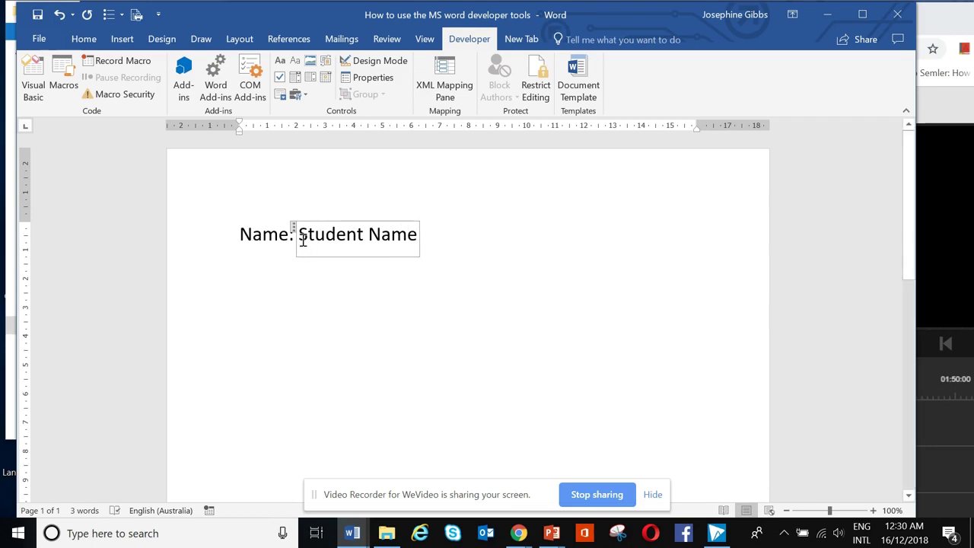
pyautogui.doubleClick(322, 237)
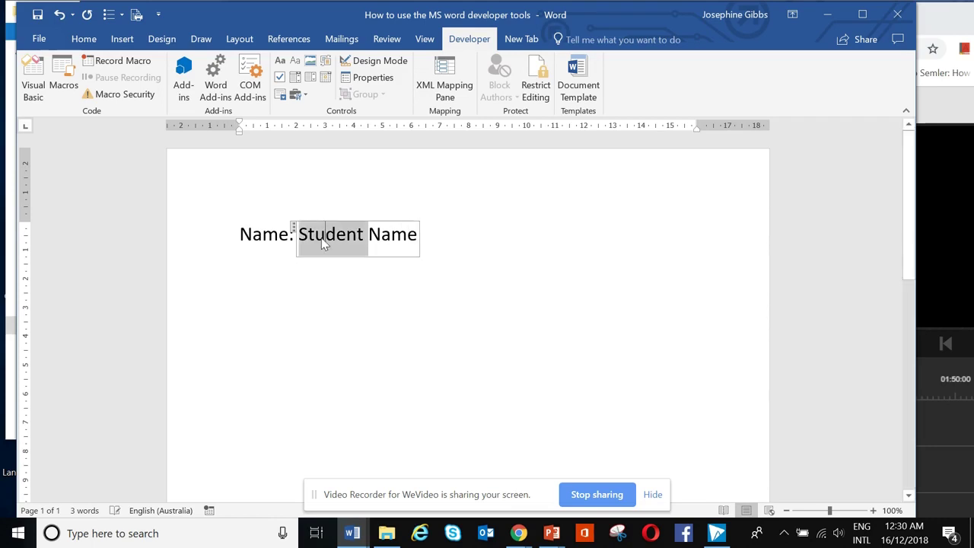
pyautogui.click(427, 241)
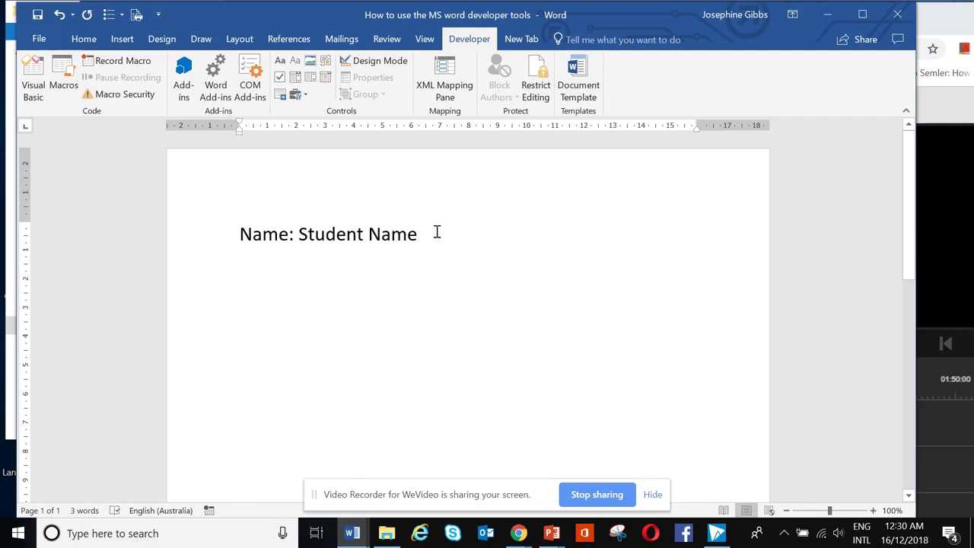
pyautogui.press('Return')
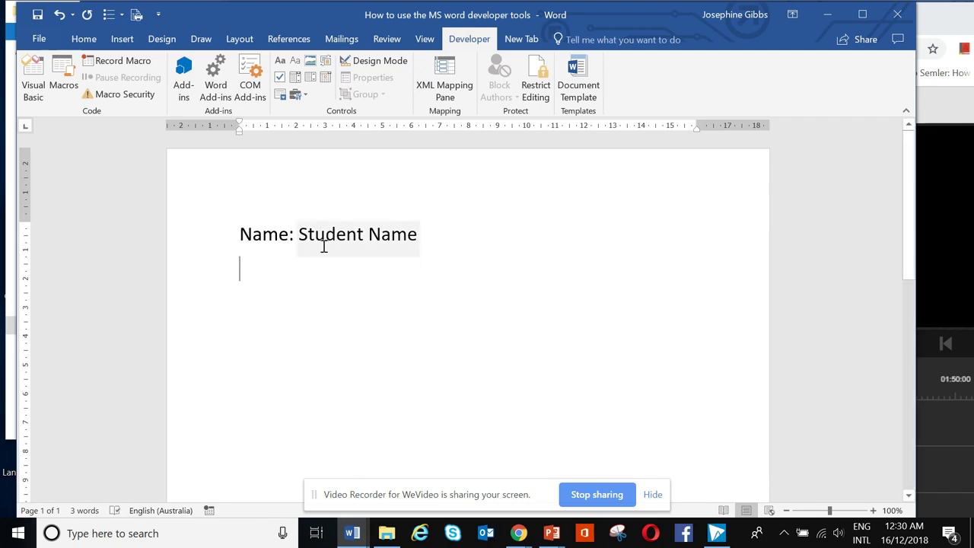
pyautogui.click(318, 240)
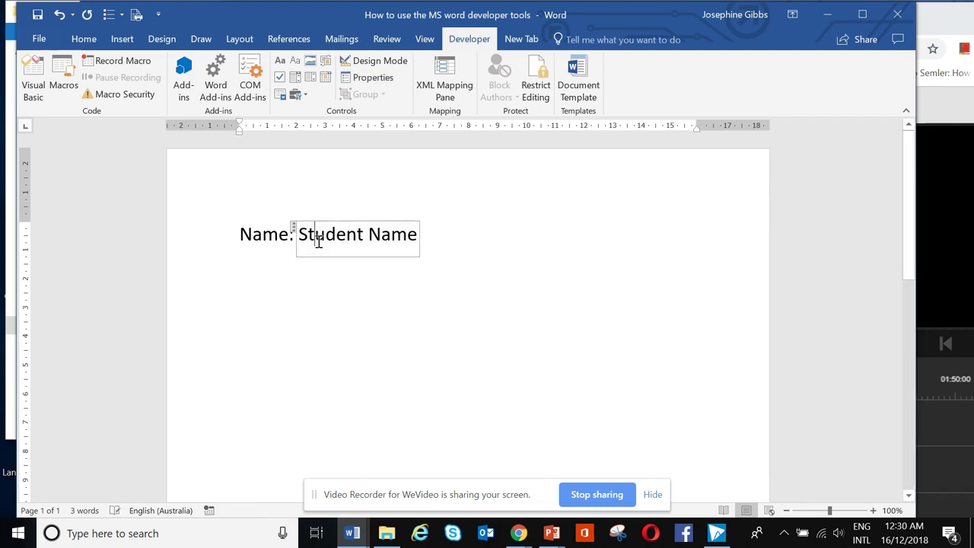
pyautogui.click(257, 261)
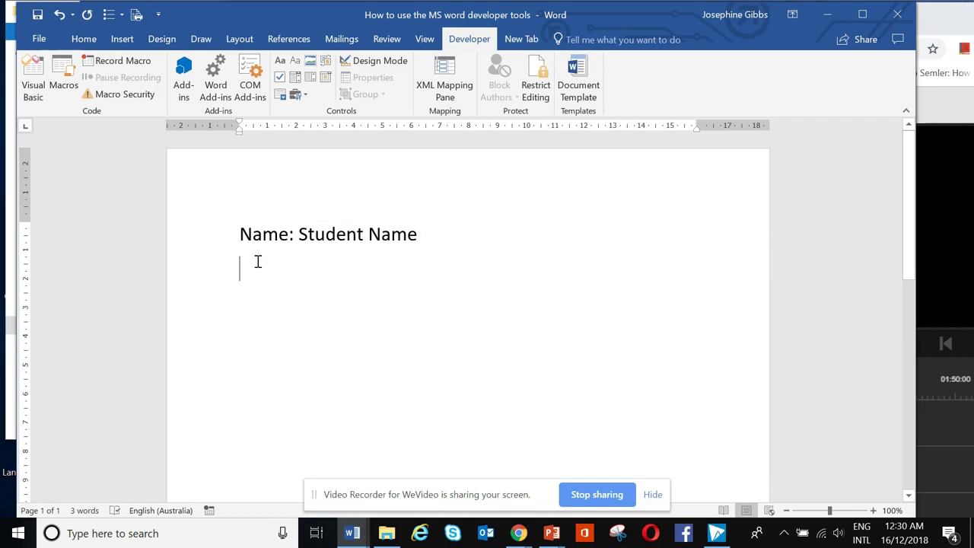
pyautogui.click(320, 236)
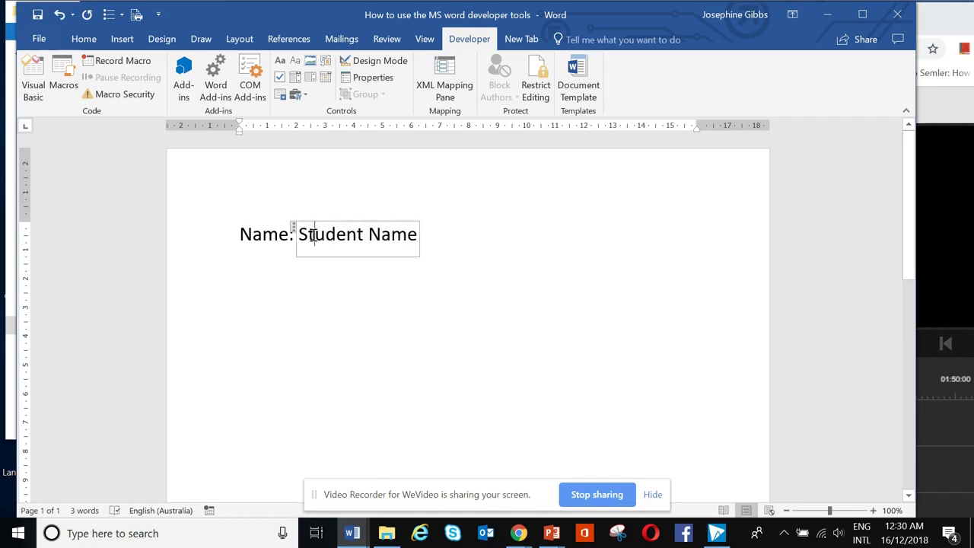
# - Apply the blue gradient reflection text effect to the 'Student Name' placeholder
pyautogui.moveTo(303, 237); pyautogui.dragTo(419, 242)
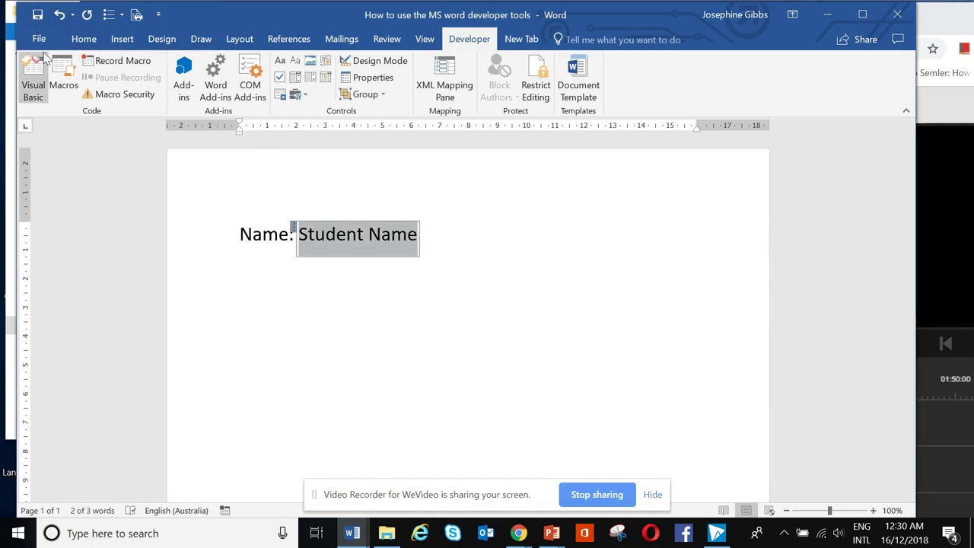
pyautogui.click(83, 42)
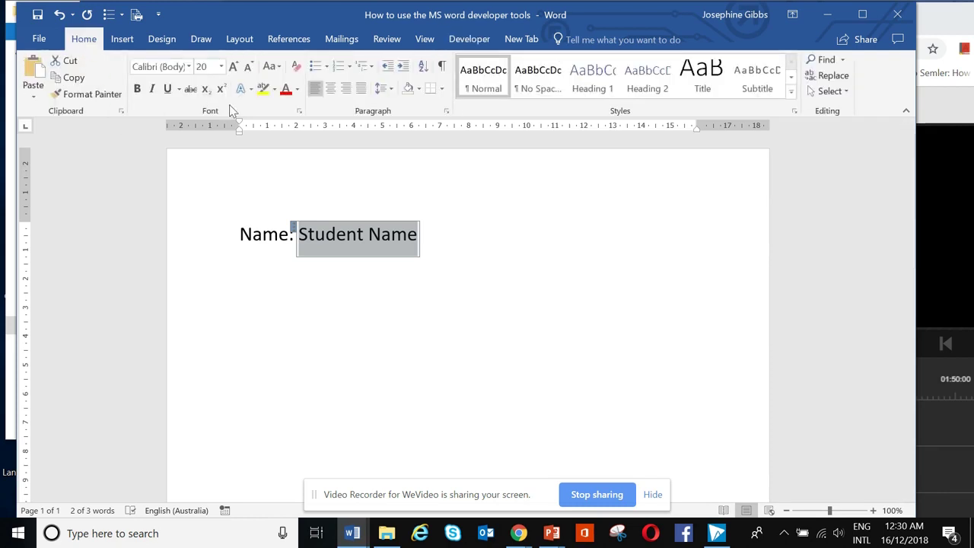
pyautogui.click(241, 89)
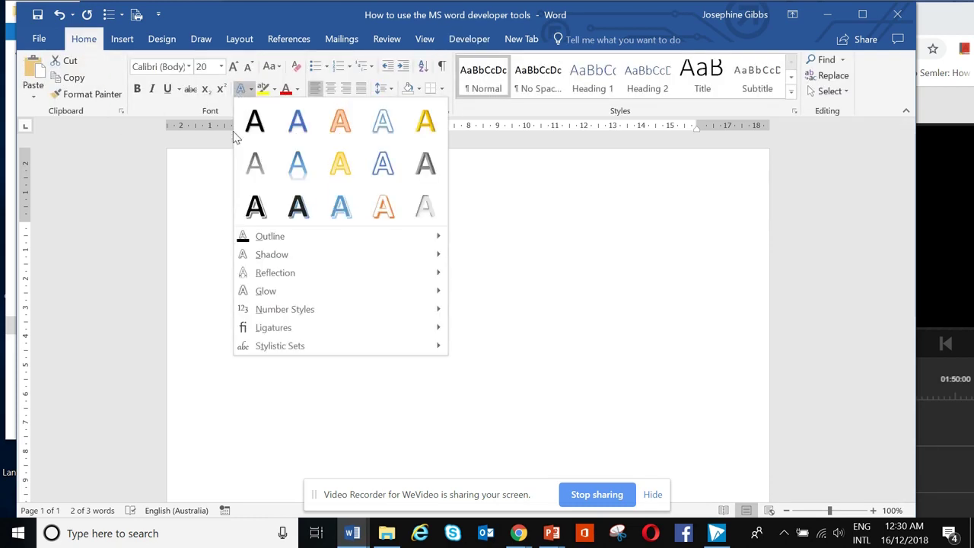
pyautogui.click(299, 175)
pyautogui.click(473, 236)
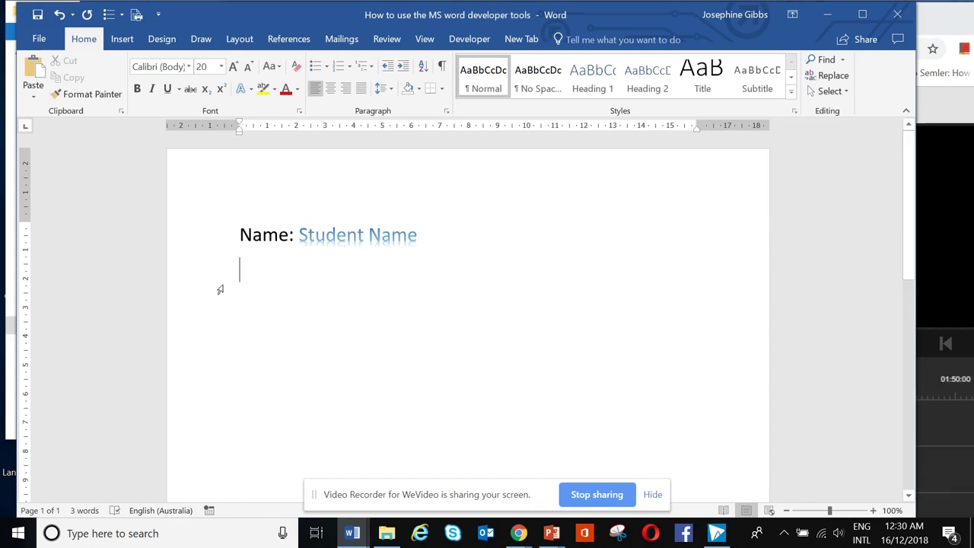
# - Type an 'Address:' label in plain black text on the new line
pyautogui.write('A')
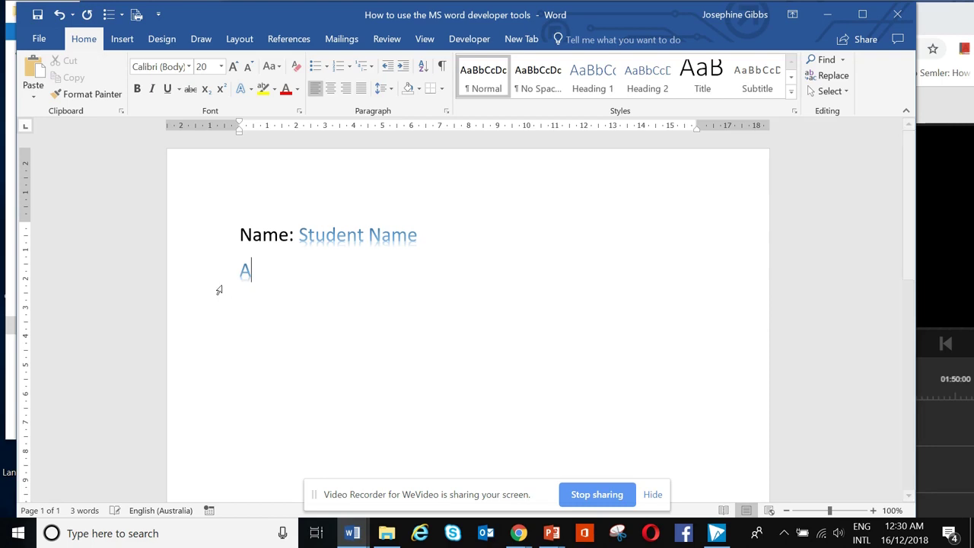
pyautogui.write('ddr')
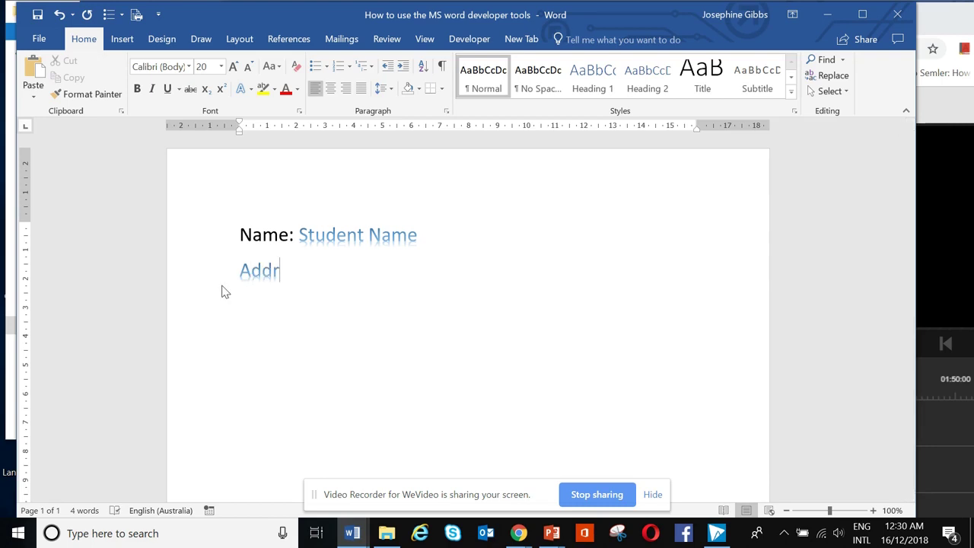
pyautogui.moveTo(283, 274); pyautogui.dragTo(239, 272)
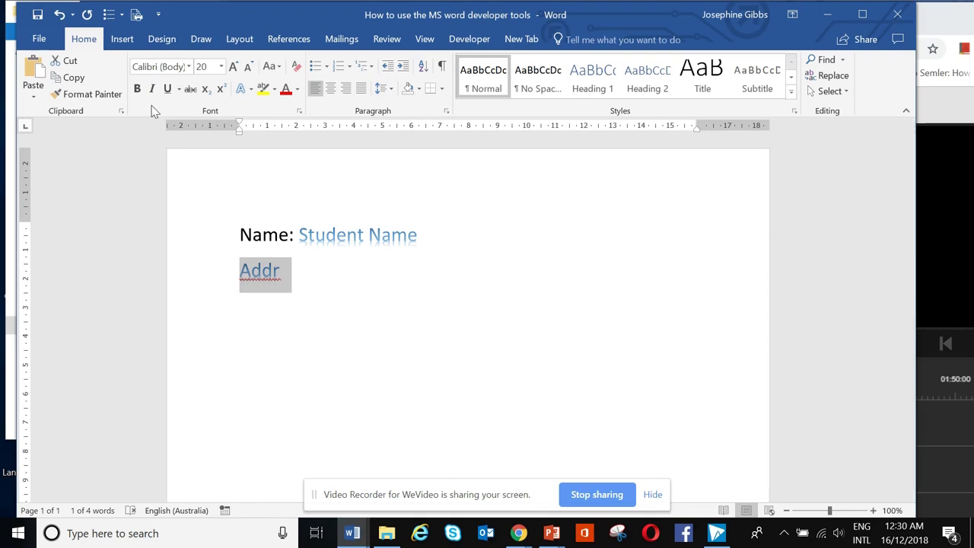
pyautogui.click(248, 89)
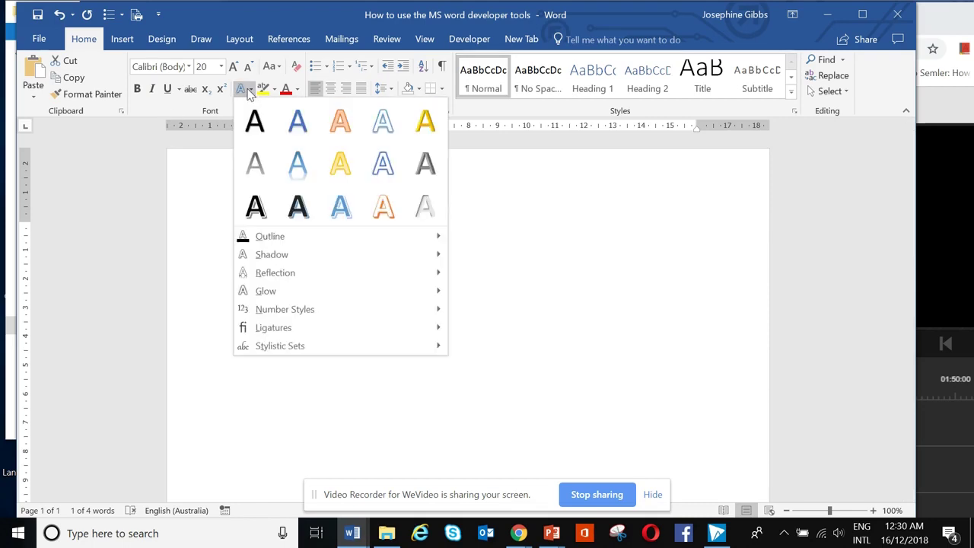
pyautogui.click(249, 114)
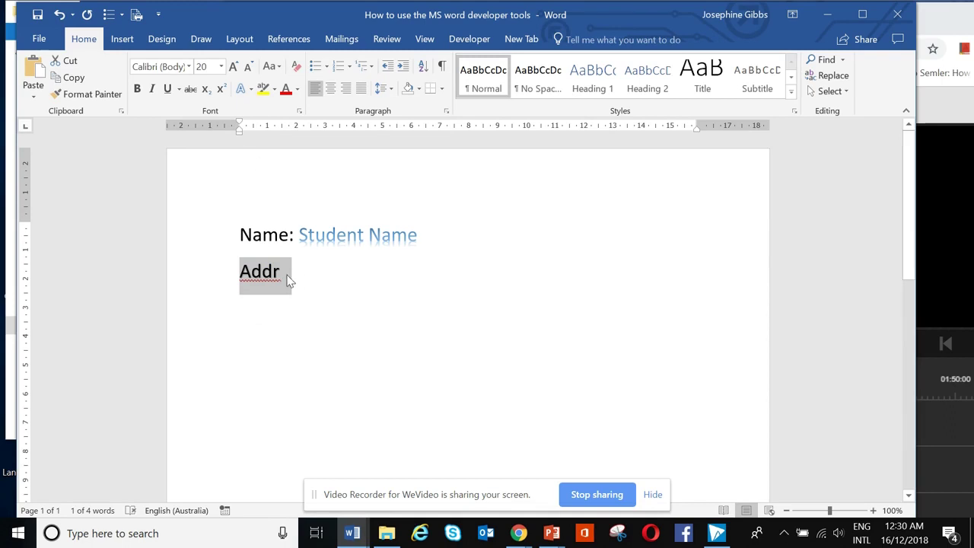
pyautogui.click(288, 280)
pyautogui.write('ess')
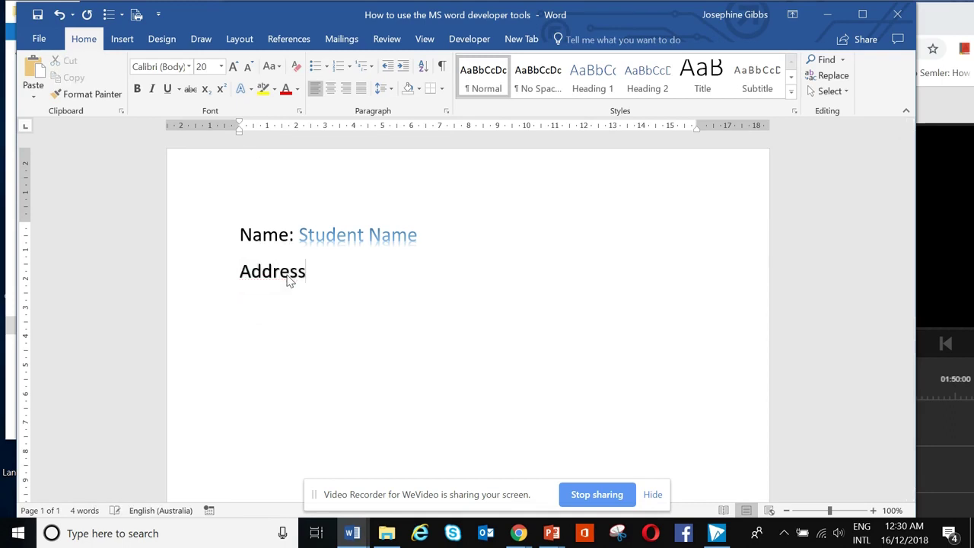
pyautogui.write(':')
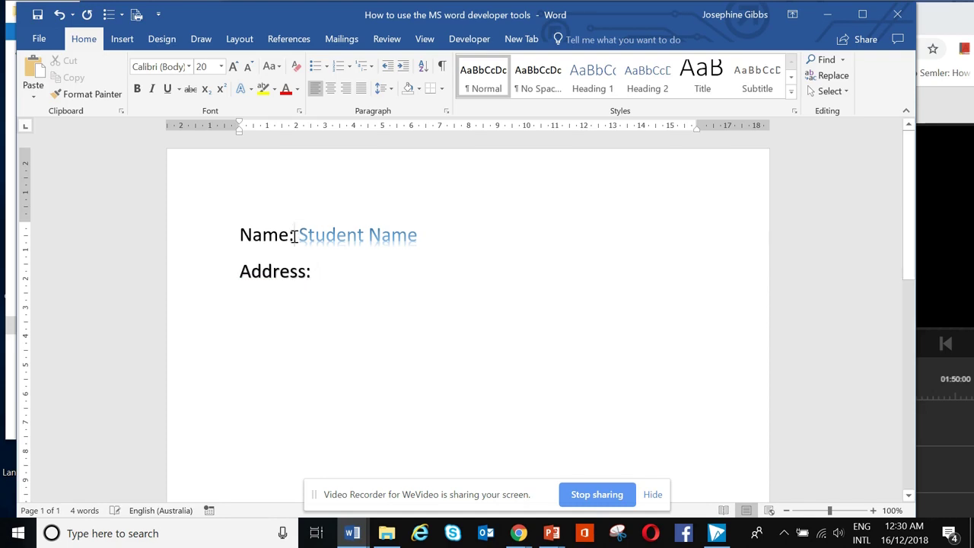
# - Make the 'Name:' label bold
pyautogui.moveTo(297, 236); pyautogui.dragTo(239, 236)
pyautogui.click(138, 89)
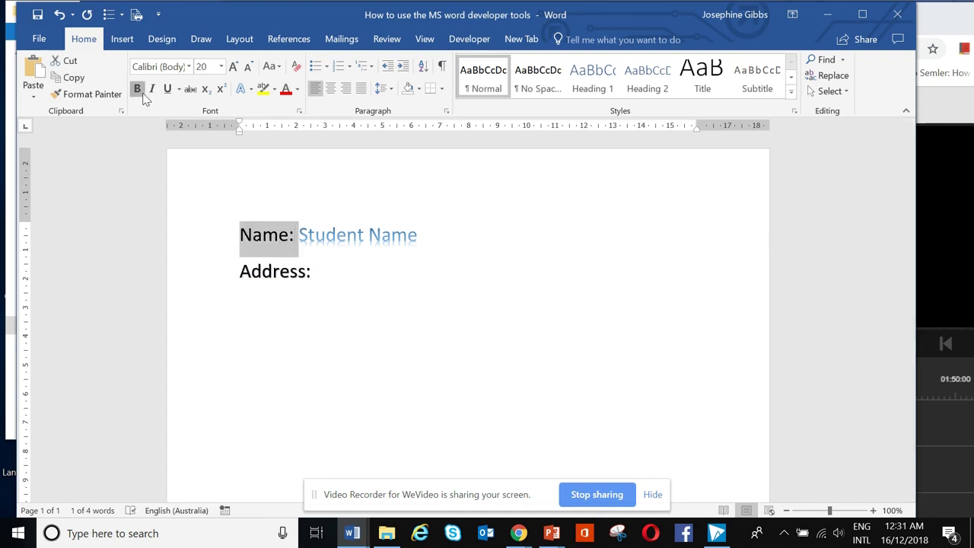
pyautogui.click(327, 273)
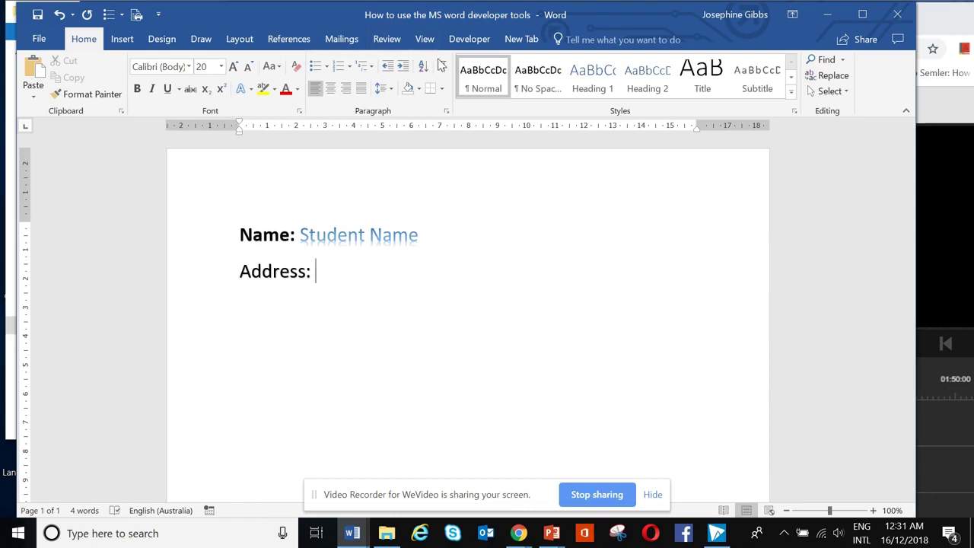
pyautogui.click(460, 40)
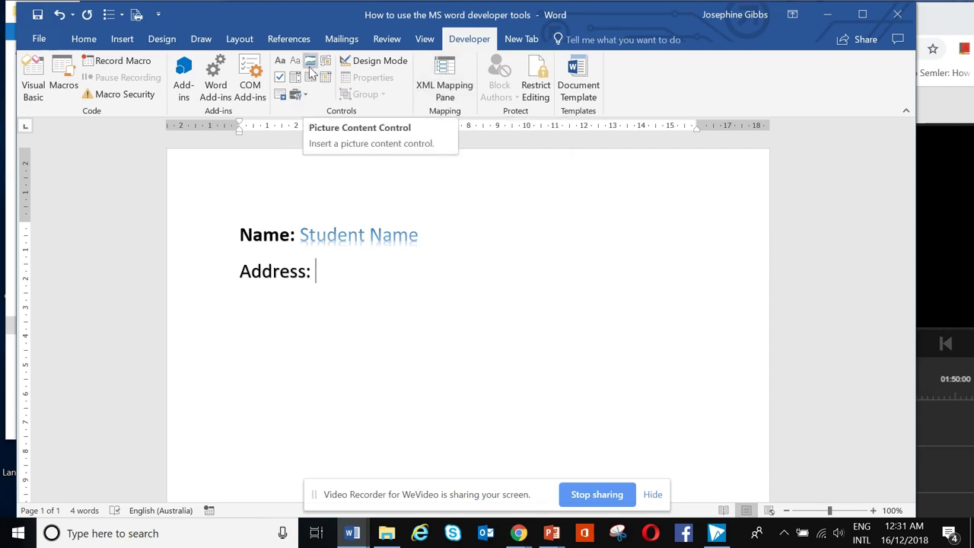
# - Replace the 'Address:' label with 'Photo:'
pyautogui.click(319, 275)
pyautogui.press('BackSpace')
pyautogui.press('BackSpace')
pyautogui.press('BackSpace')
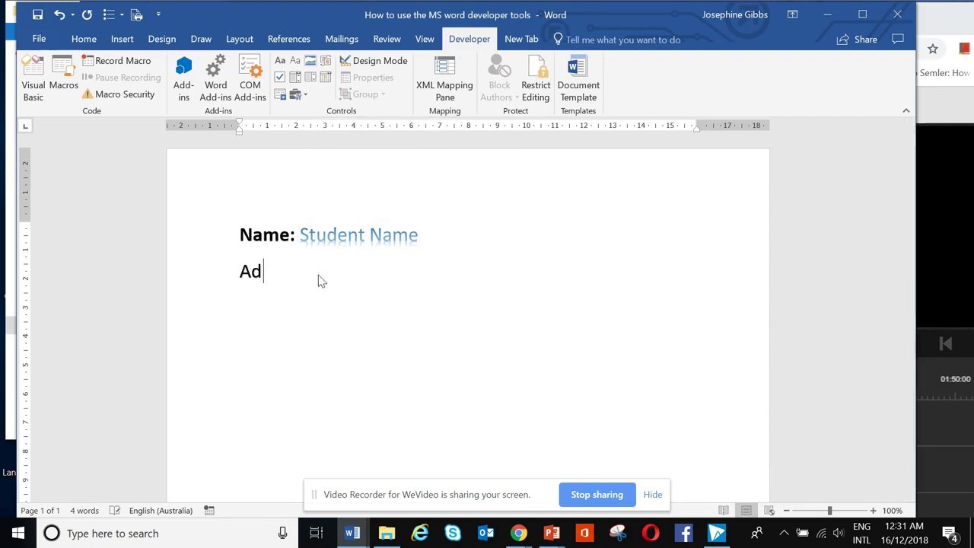
pyautogui.press('BackSpace')
pyautogui.press('BackSpace')
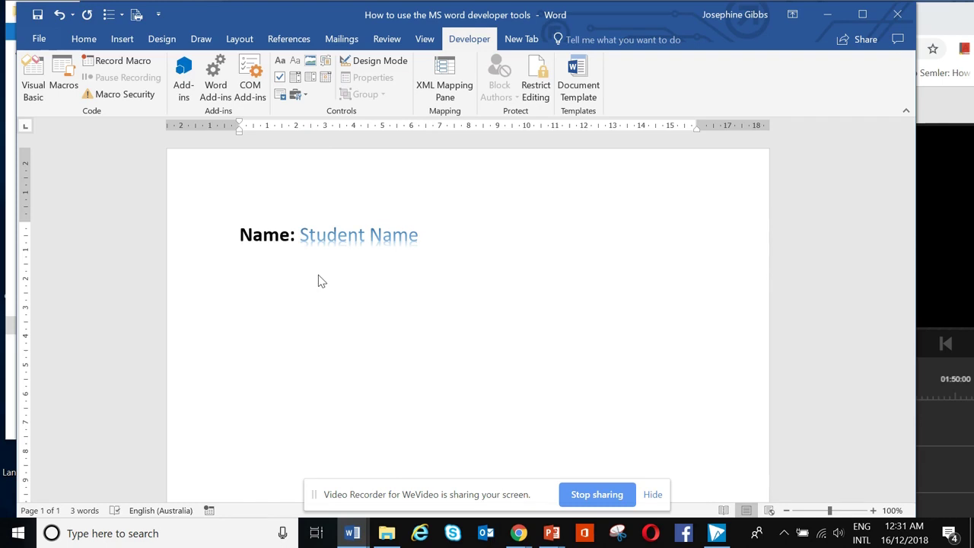
pyautogui.write('Photo')
pyautogui.write(':')
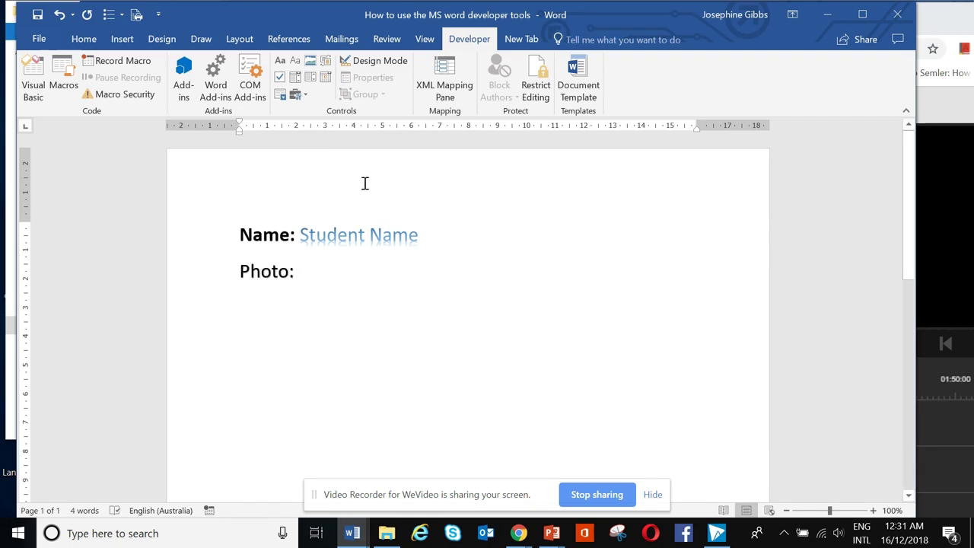
# - Draw a rectangle beside 'Photo:', fail to make it a picture control, then delete it
pyautogui.click(131, 40)
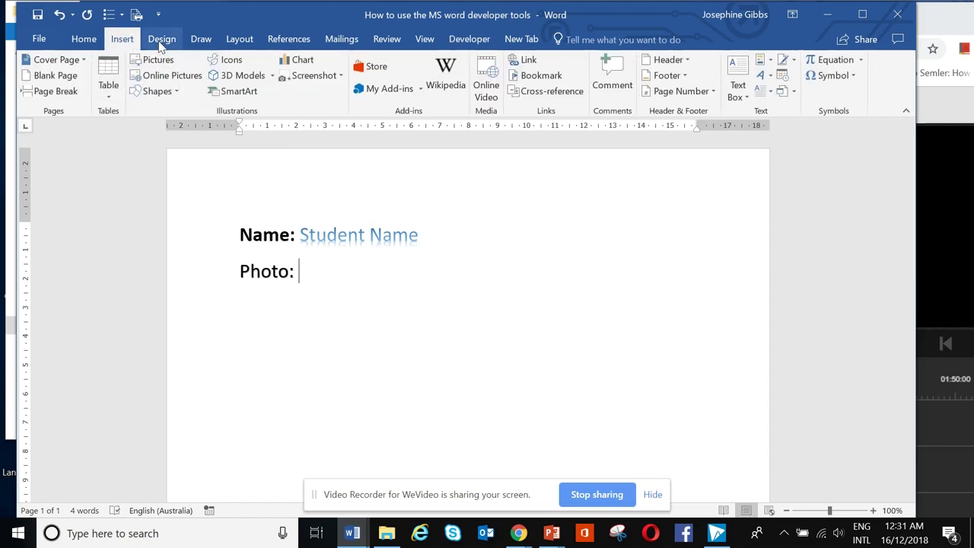
pyautogui.click(158, 91)
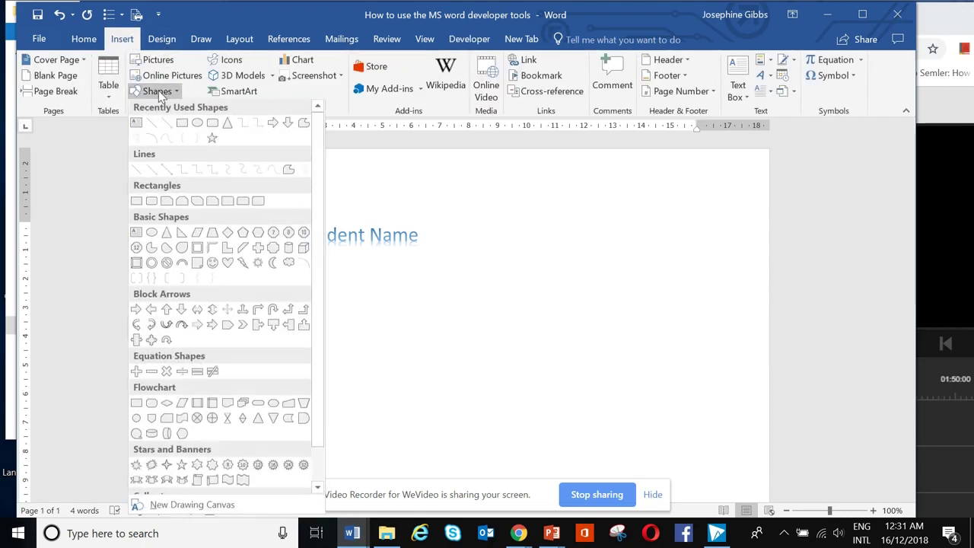
pyautogui.click(182, 124)
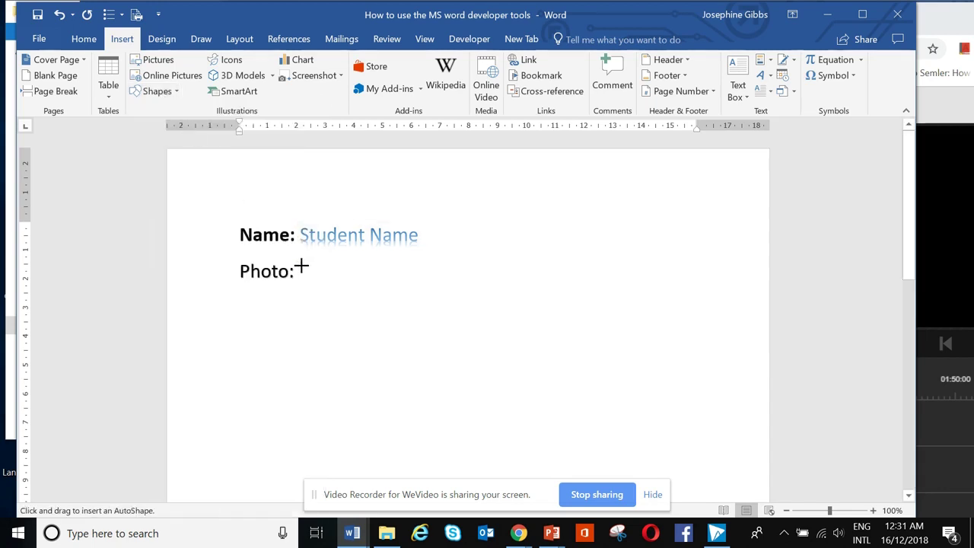
pyautogui.moveTo(302, 265)
pyautogui.mouseDown()
pyautogui.moveTo(383, 297)
pyautogui.moveTo(431, 404)
pyautogui.mouseUp()
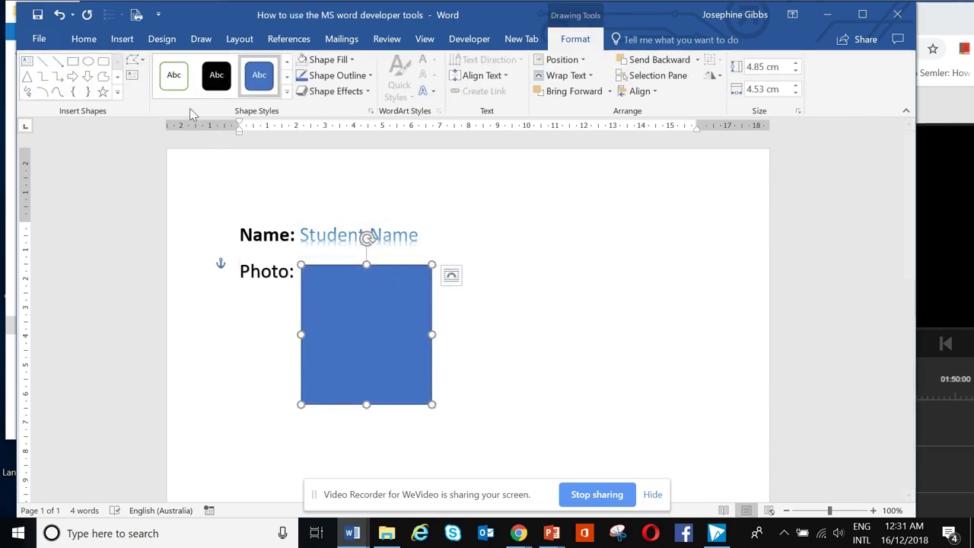
pyautogui.click(469, 38)
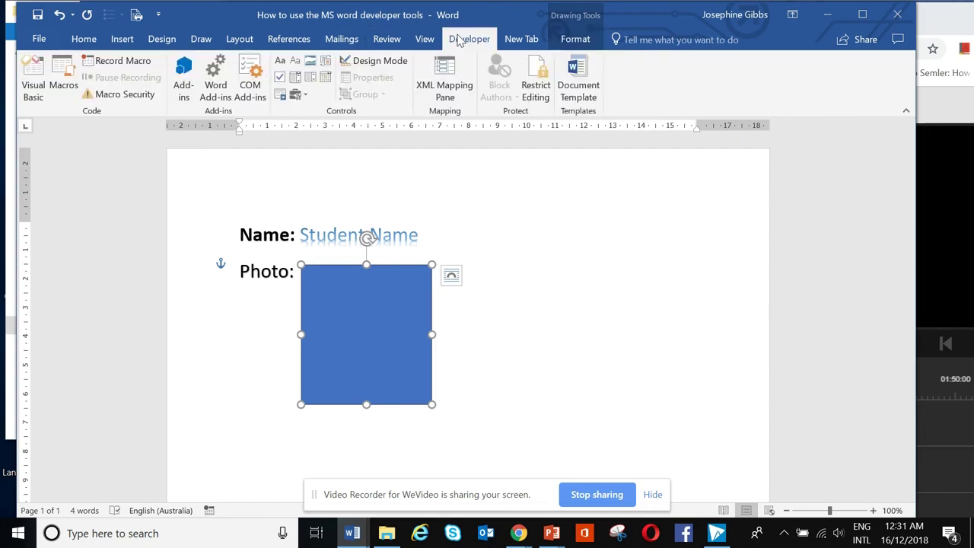
pyautogui.click(312, 64)
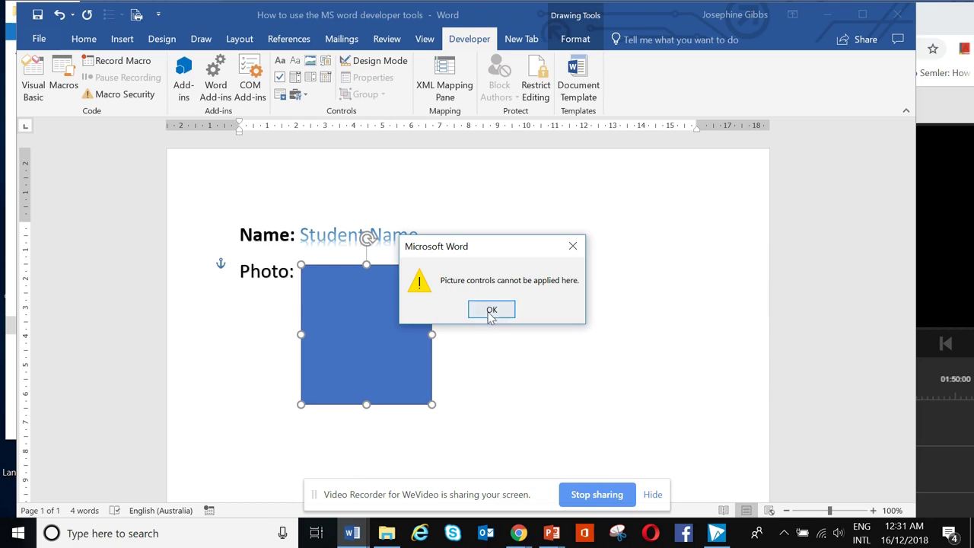
pyautogui.click(490, 311)
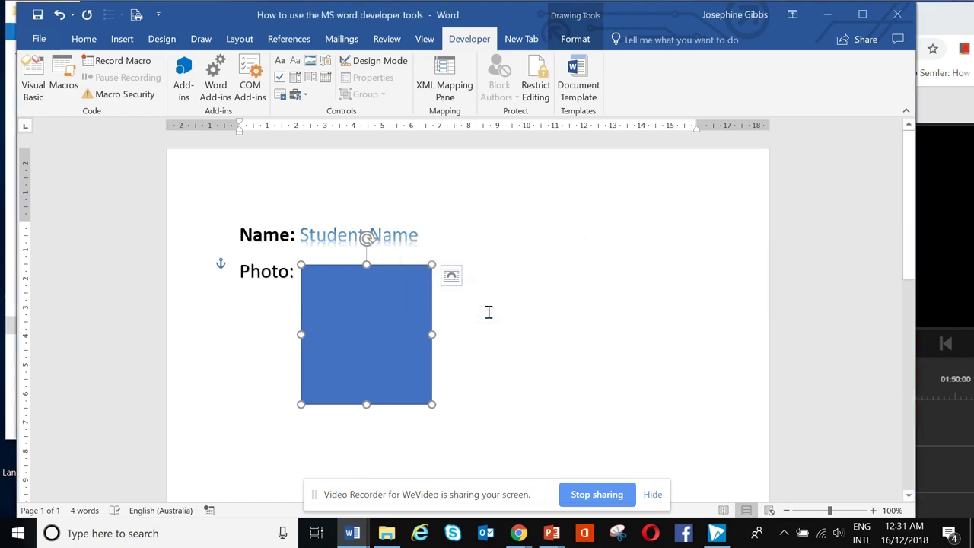
pyautogui.click(460, 374)
pyautogui.click(389, 315)
pyautogui.press('Delete')
# - Insert a Picture Content Control after 'Photo:' and start a new line
pyautogui.click(319, 275)
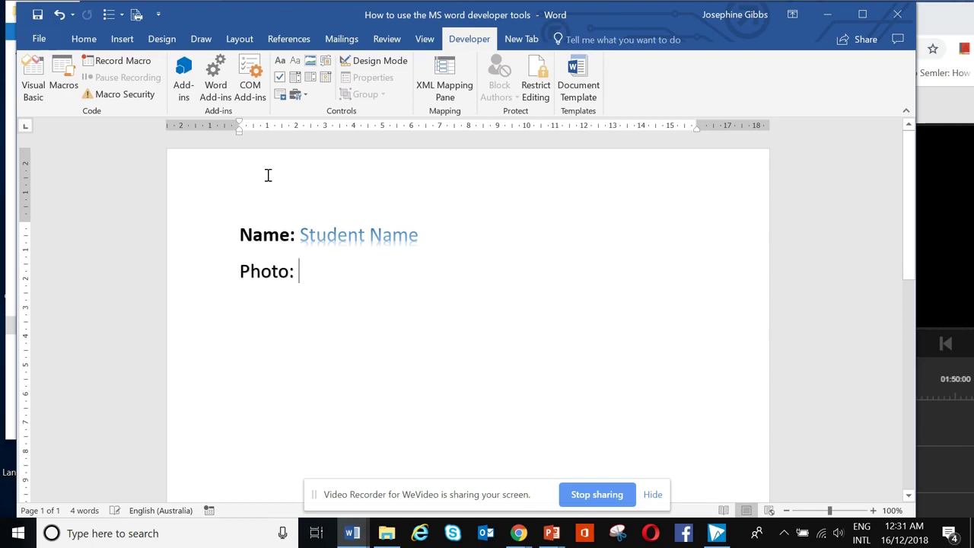
pyautogui.click(310, 65)
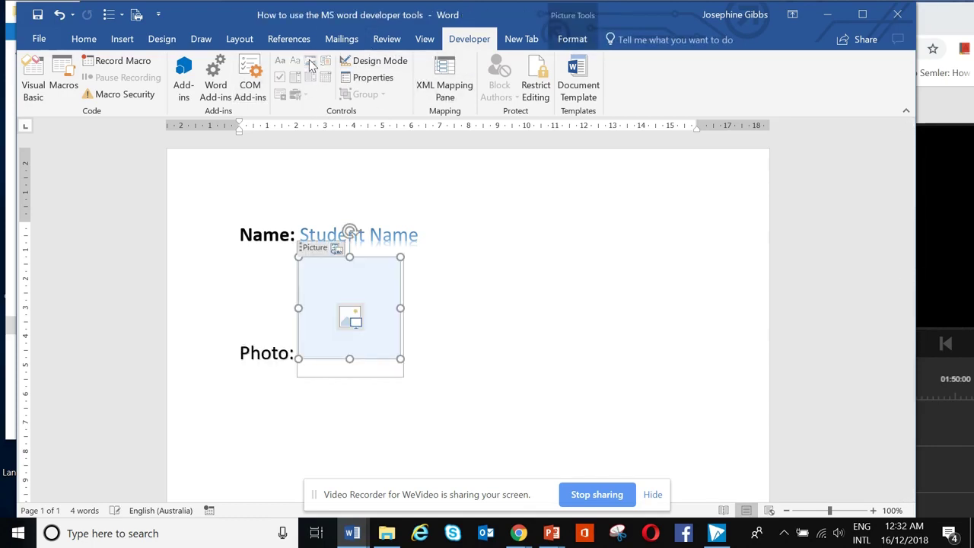
pyautogui.click(430, 343)
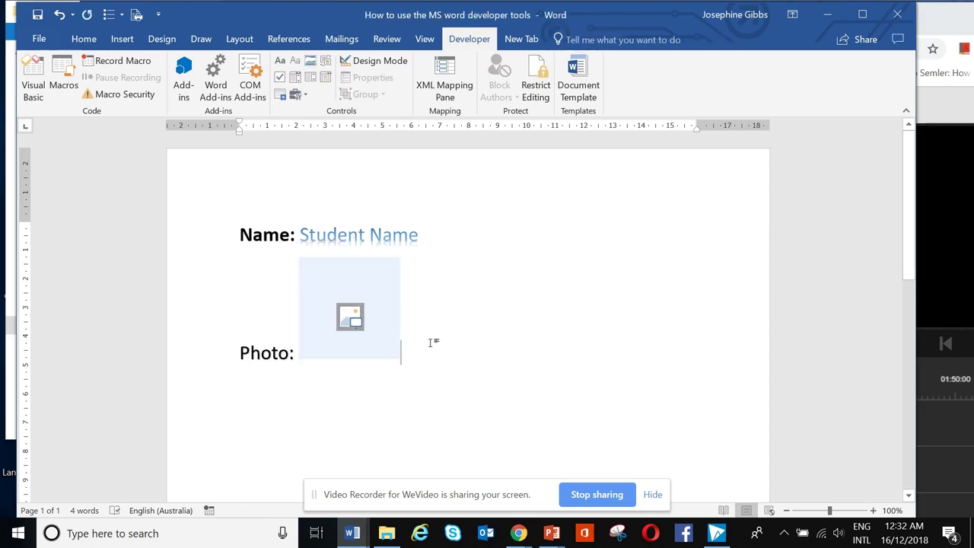
pyautogui.press('Return')
# - Type 'Date:' and add a date picker control, picking 16 December 2018
pyautogui.write('Dat')
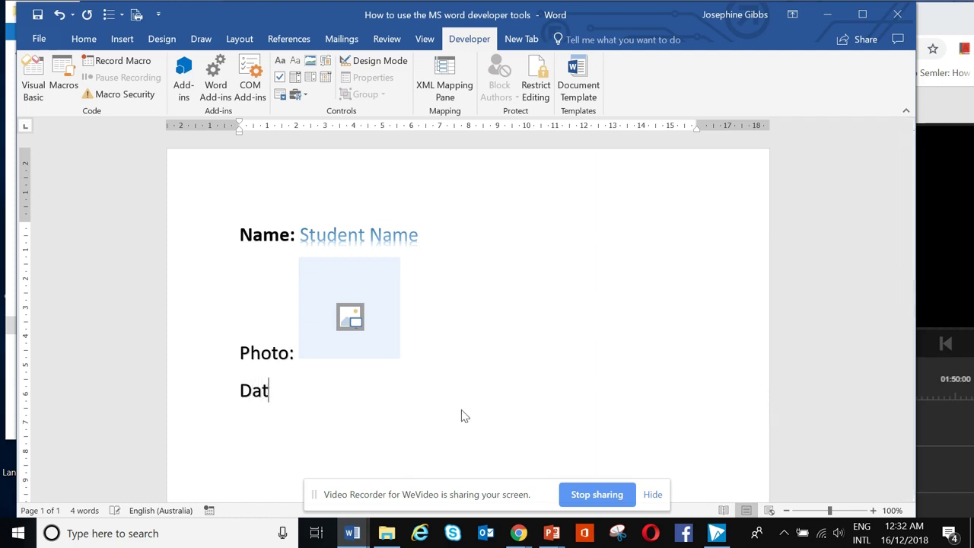
pyautogui.write('e:')
pyautogui.click(326, 79)
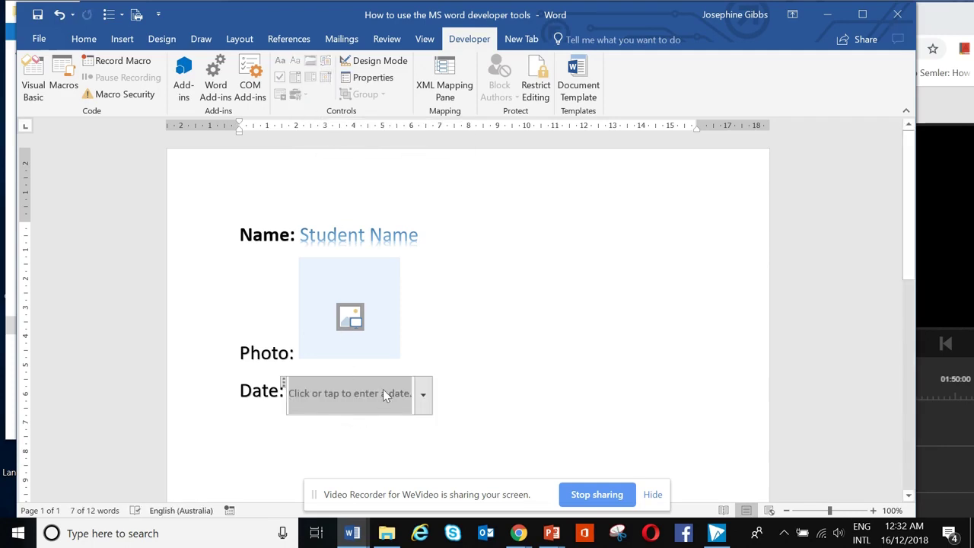
pyautogui.click(424, 394)
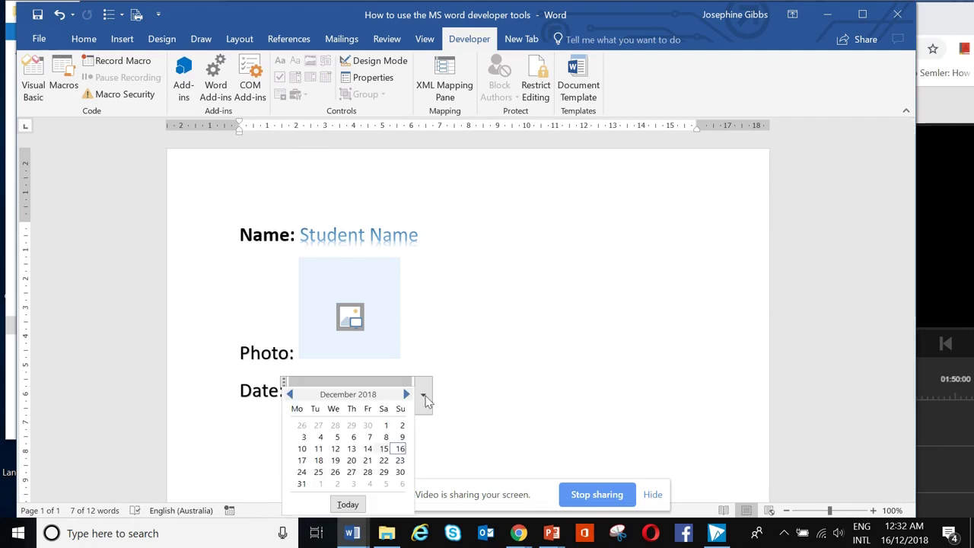
pyautogui.click(401, 450)
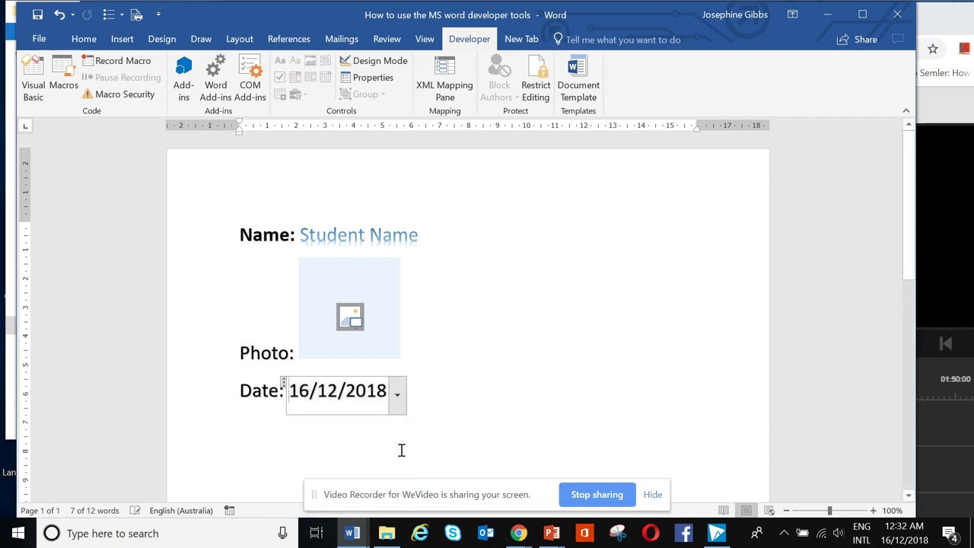
pyautogui.click(419, 395)
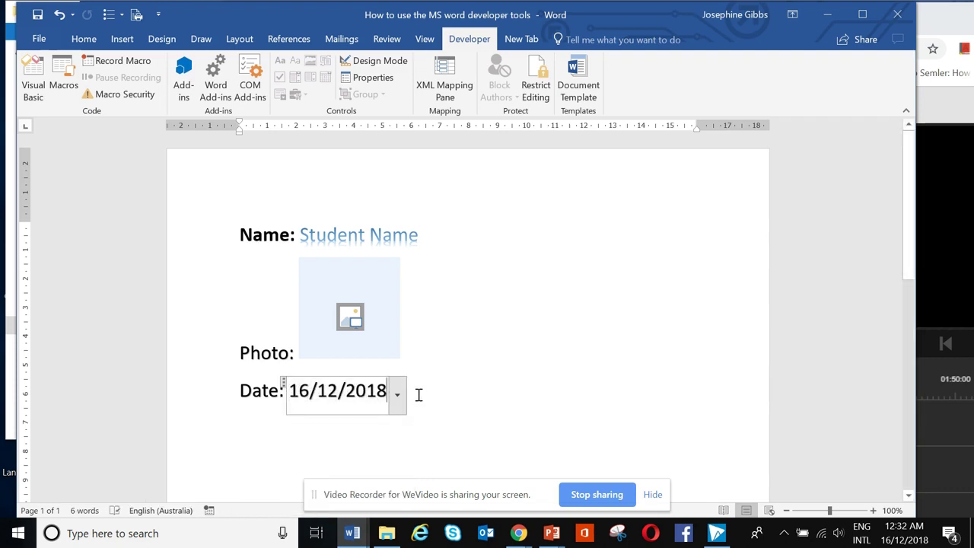
pyautogui.click(271, 438)
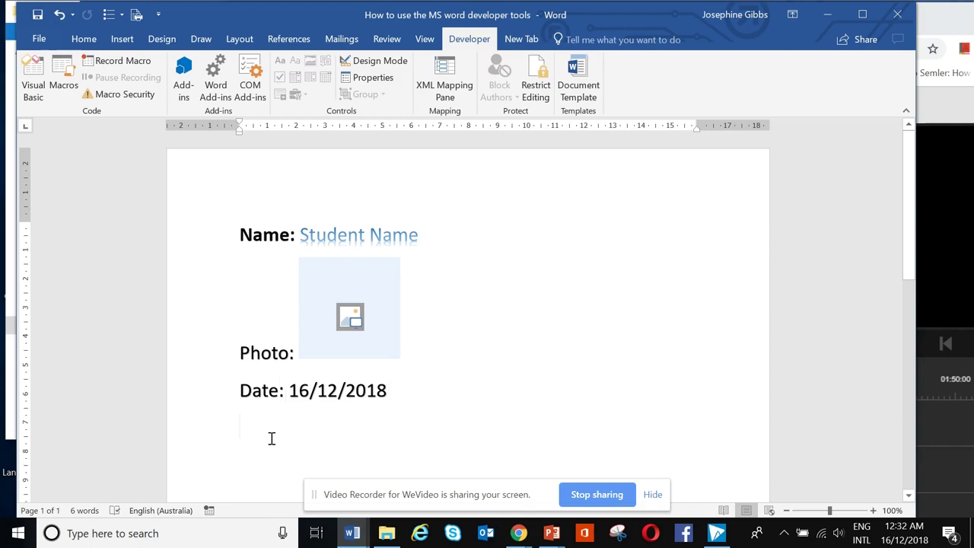
# - Undo the picked date so the date picker shows its empty placeholder again
pyautogui.click(316, 400)
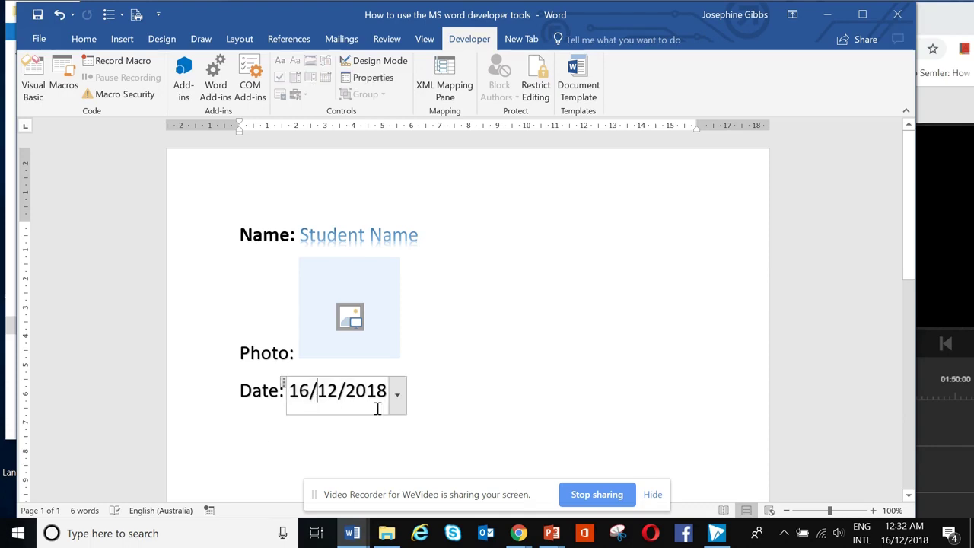
pyautogui.click(395, 399)
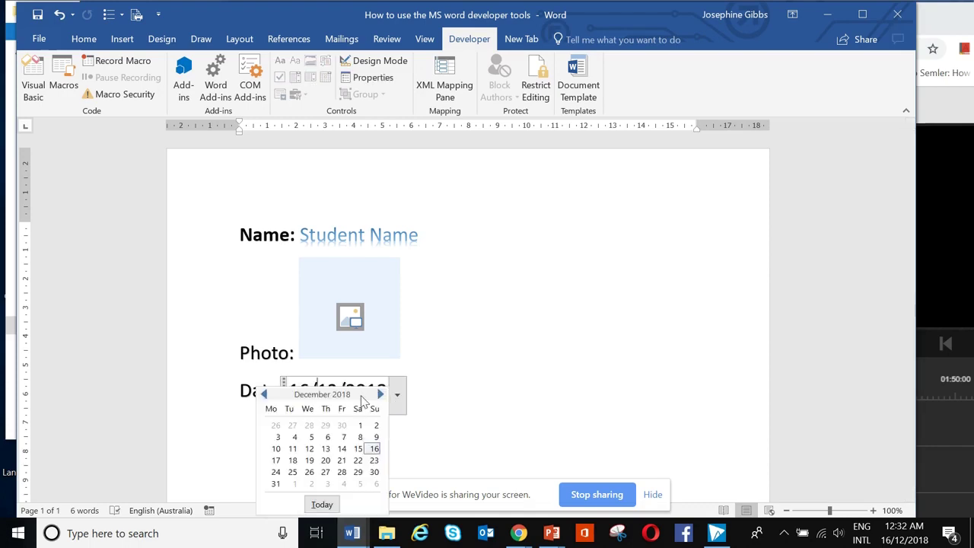
pyautogui.click(446, 379)
pyautogui.hotkey('ctrl', 'z')
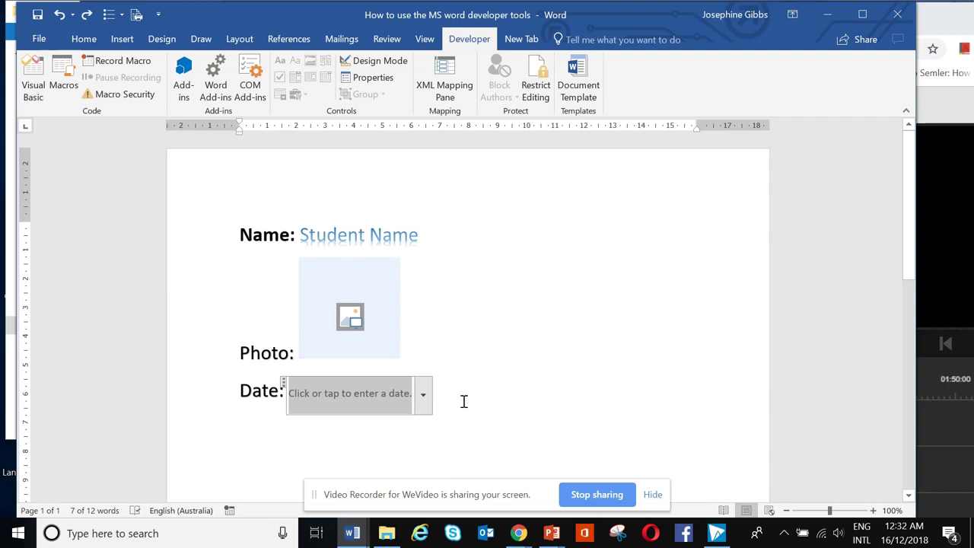
pyautogui.click(256, 431)
pyautogui.click(257, 431)
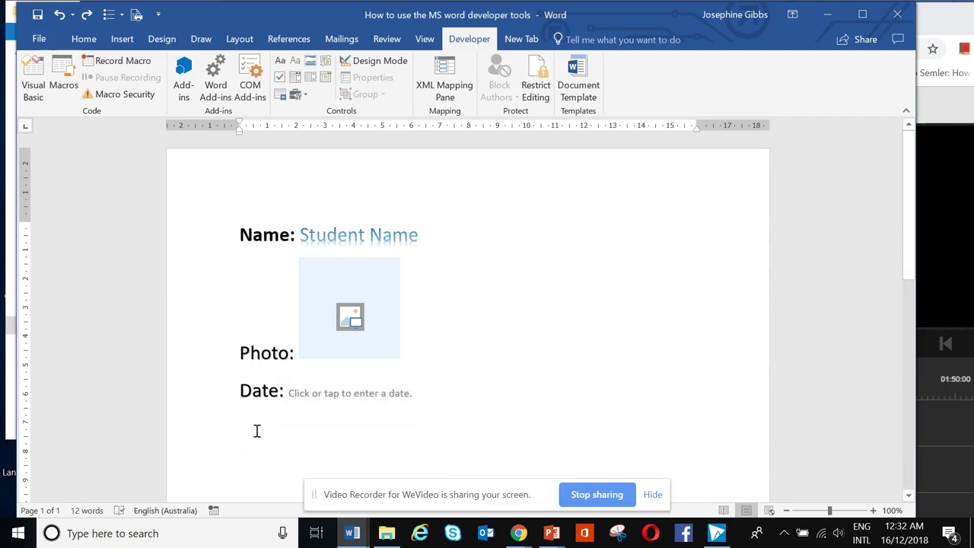
pyautogui.scroll(-1, 257, 426)
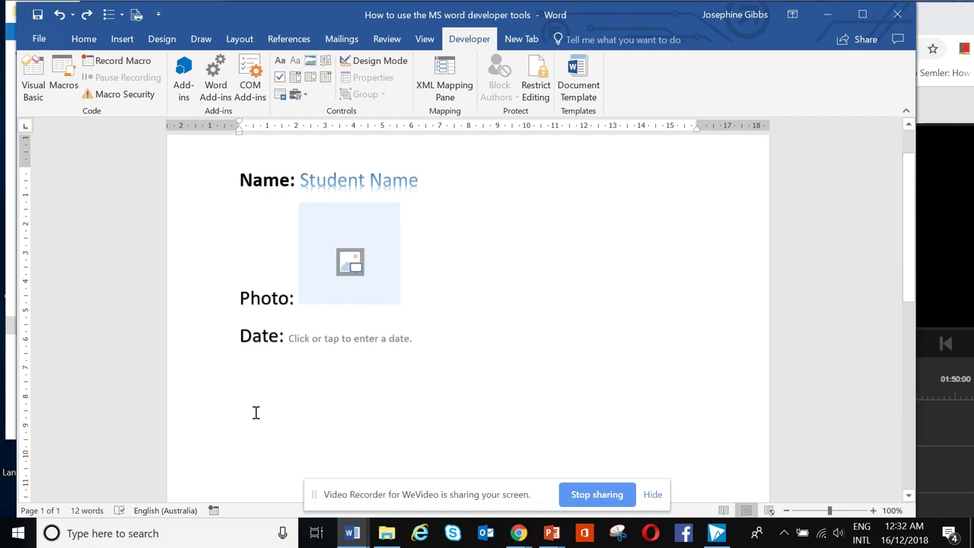
# - Type 'Gender:' and add a Drop-Down List Content Control after it, testing its arrow
pyautogui.write('Gender:')
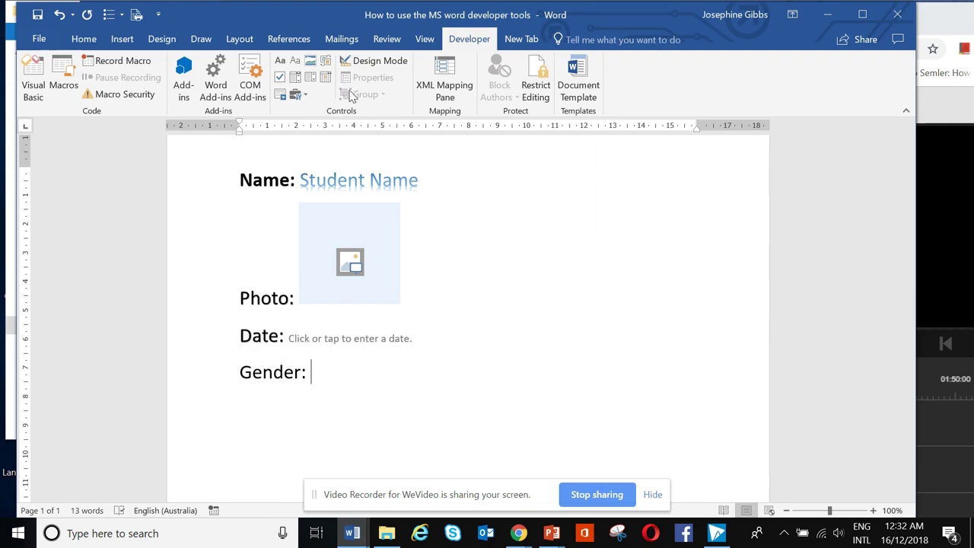
pyautogui.click(311, 79)
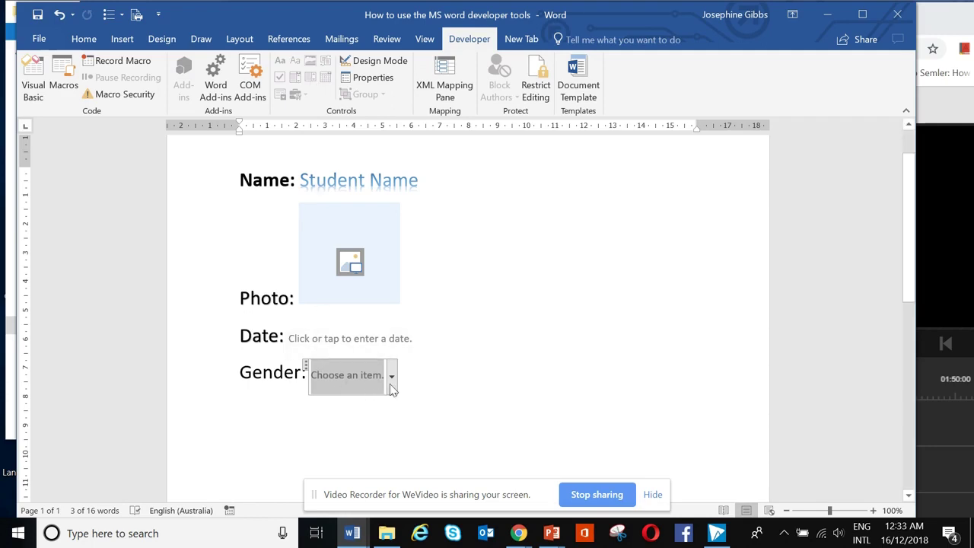
pyautogui.click(304, 364)
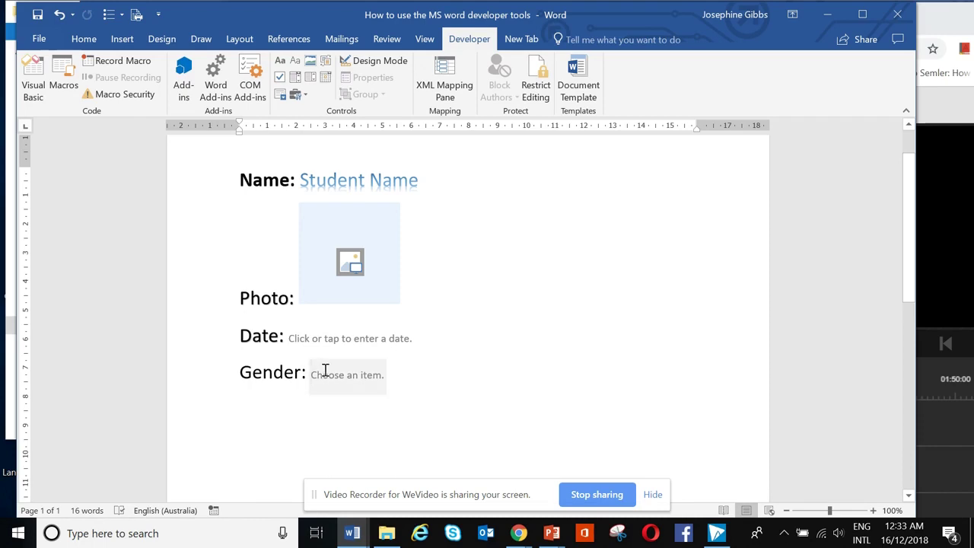
pyautogui.click(329, 374)
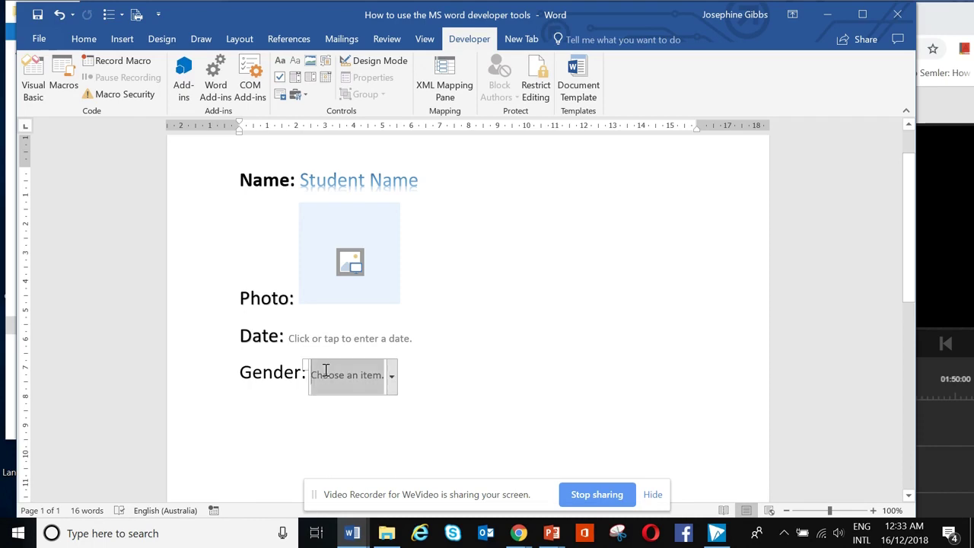
pyautogui.click(391, 389)
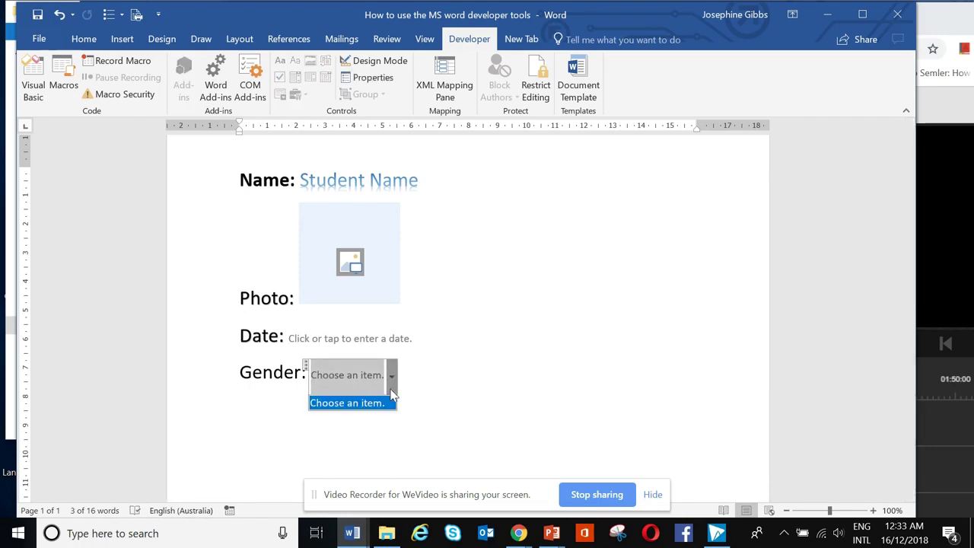
pyautogui.click(378, 403)
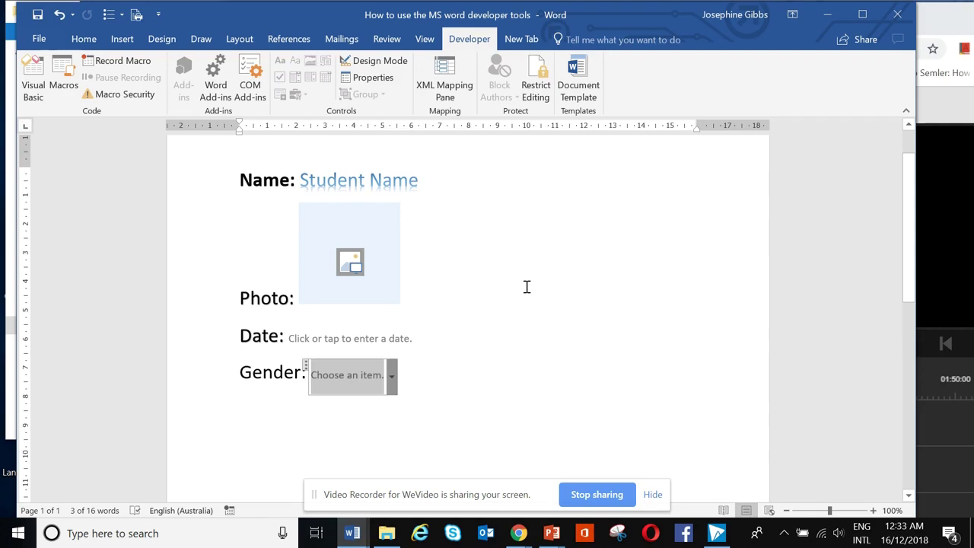
pyautogui.click(392, 377)
pyautogui.click(365, 390)
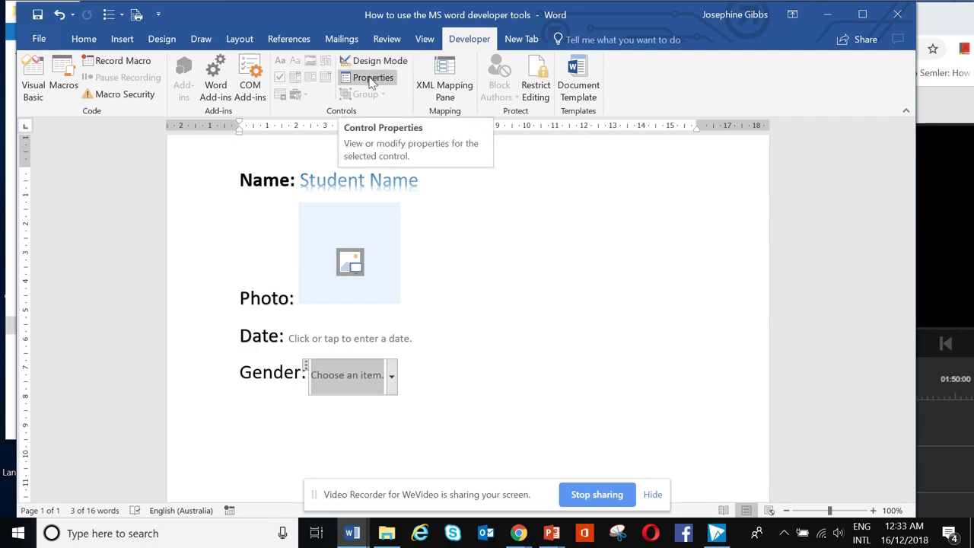
# - In the Gender control's Properties, add Female, Male and Not say, then check the list
pyautogui.click(372, 79)
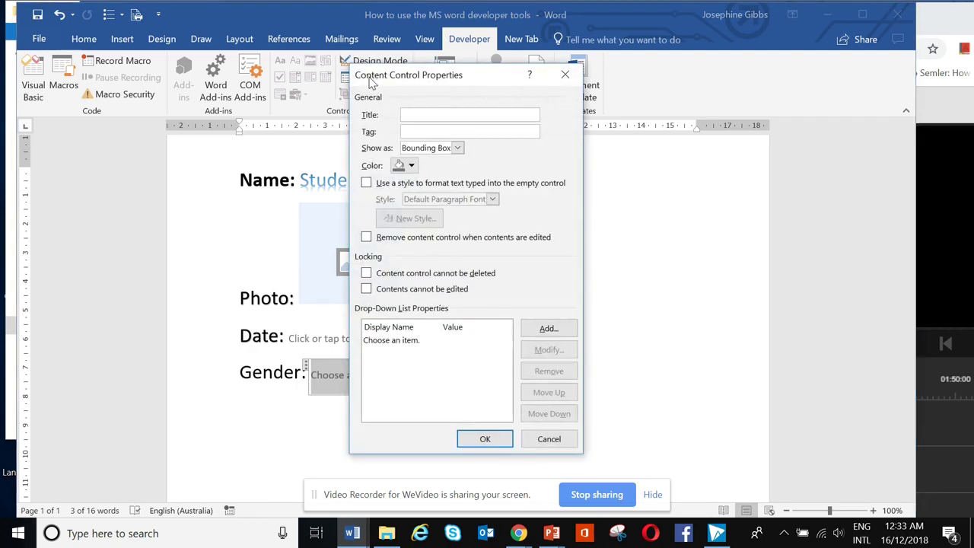
pyautogui.click(549, 329)
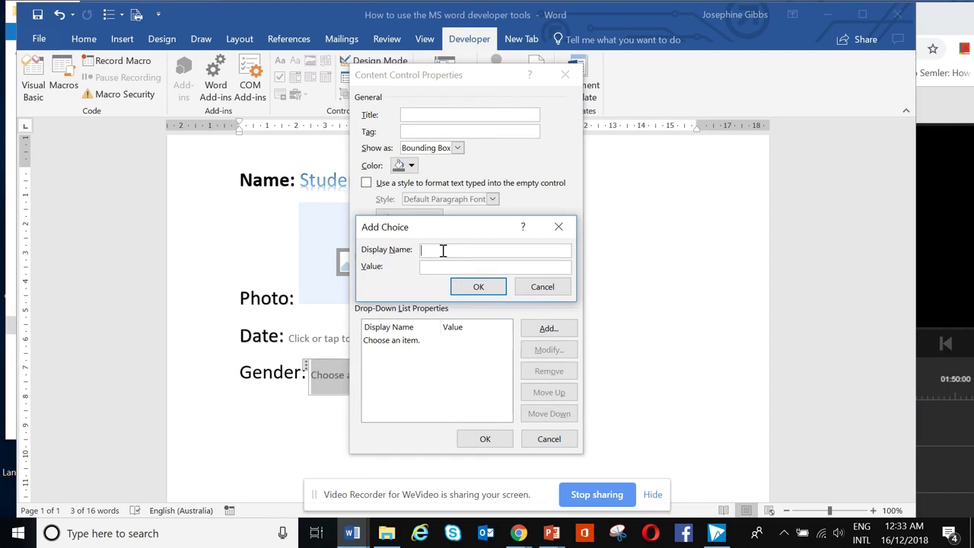
pyautogui.write('Female')
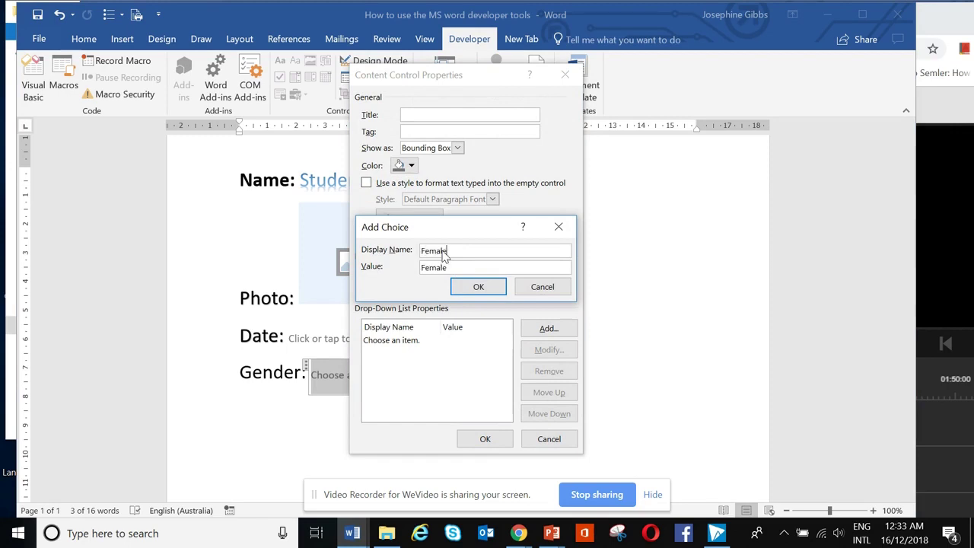
pyautogui.click(479, 288)
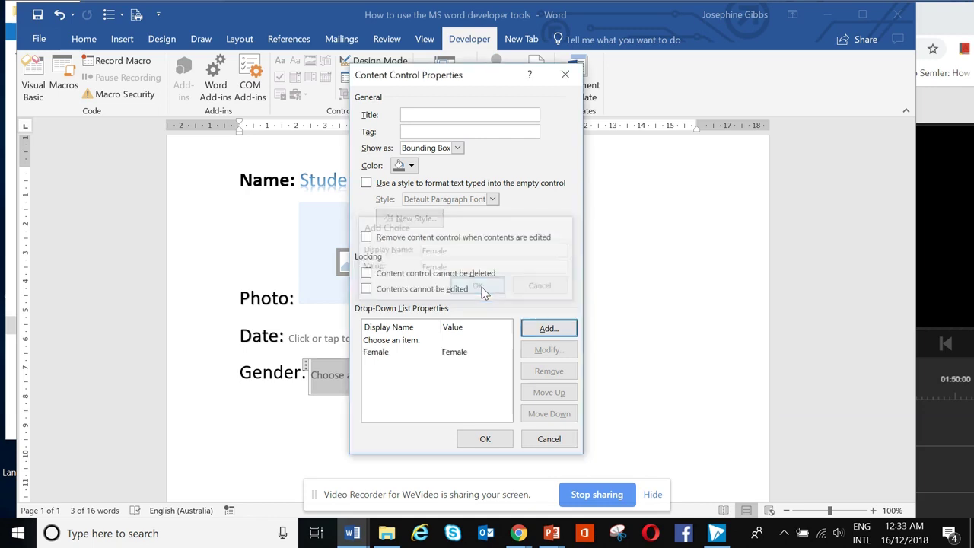
pyautogui.click(553, 333)
pyautogui.write('Male')
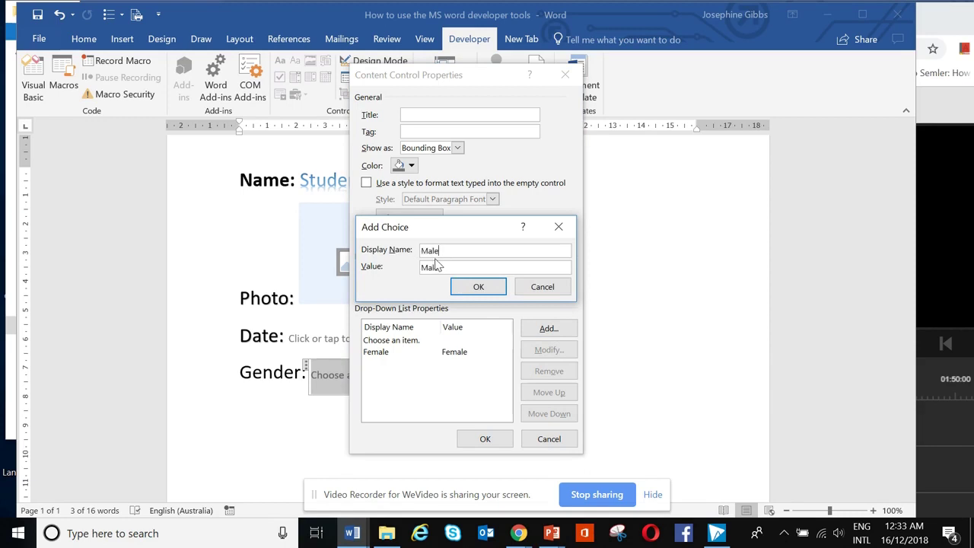
pyautogui.click(467, 289)
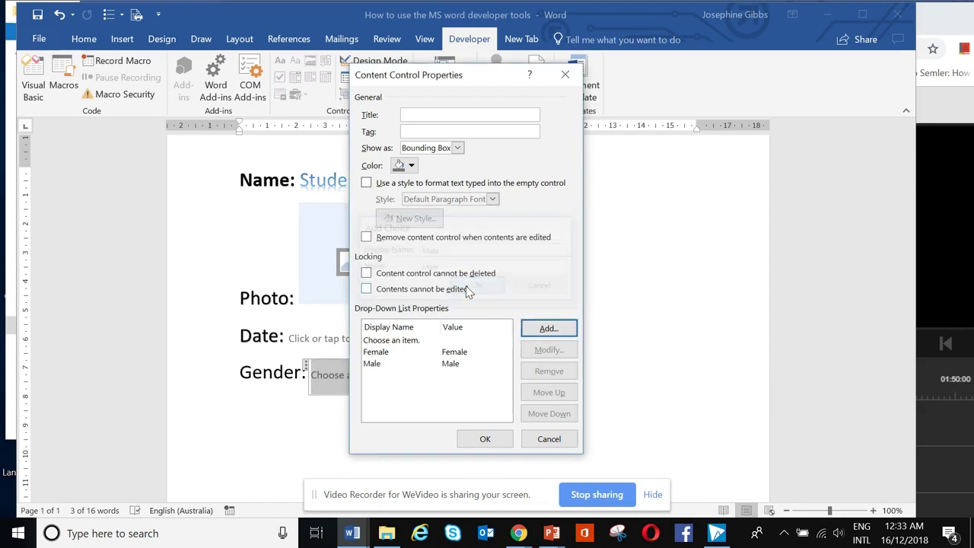
pyautogui.click(544, 333)
pyautogui.write('Not say')
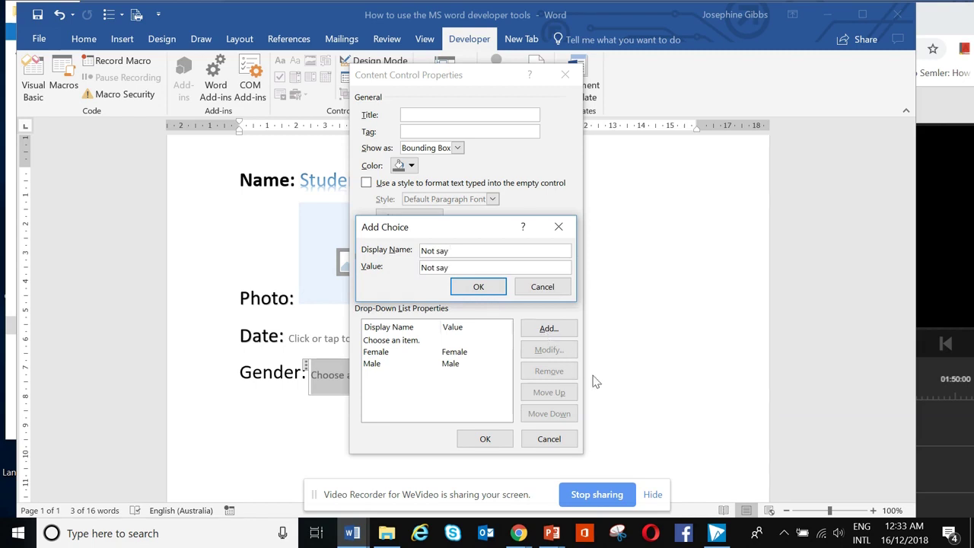
pyautogui.click(493, 291)
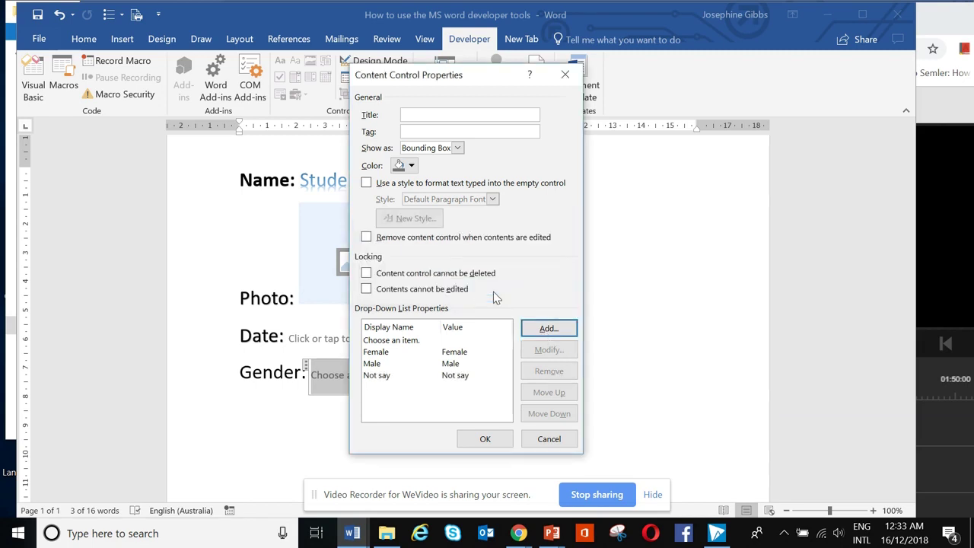
pyautogui.click(489, 440)
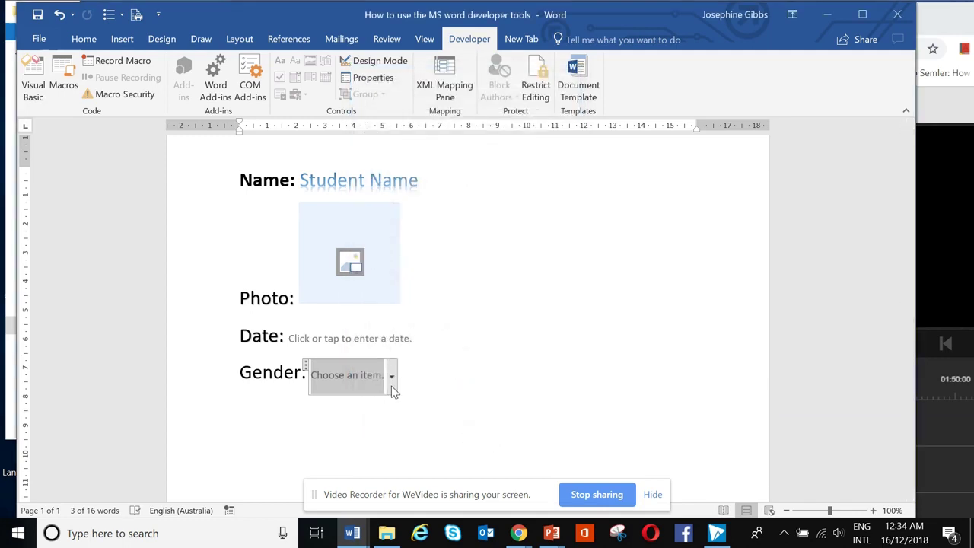
pyautogui.click(392, 376)
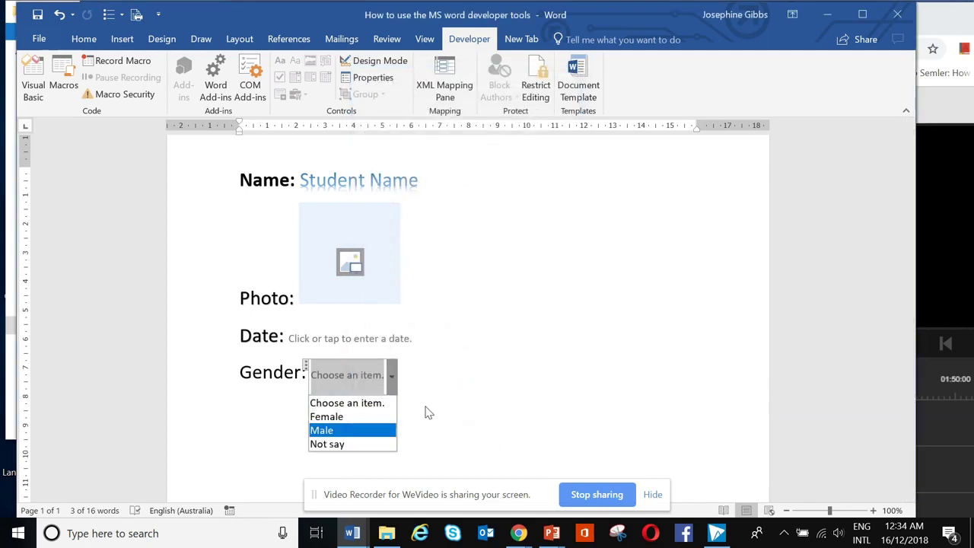
pyautogui.click(428, 410)
# - Insert a repeating section content control on a new line below the Gender dropdown
pyautogui.click(413, 381)
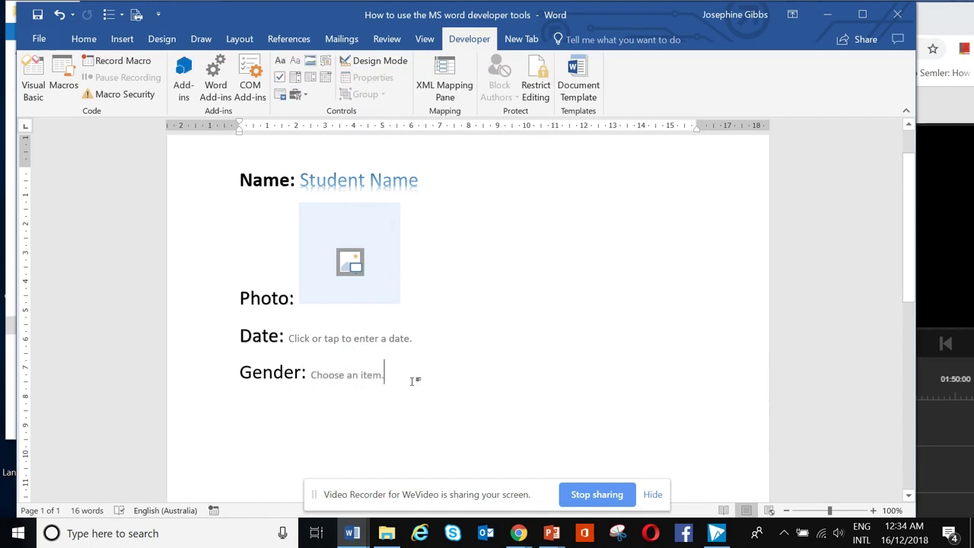
pyautogui.press('Return')
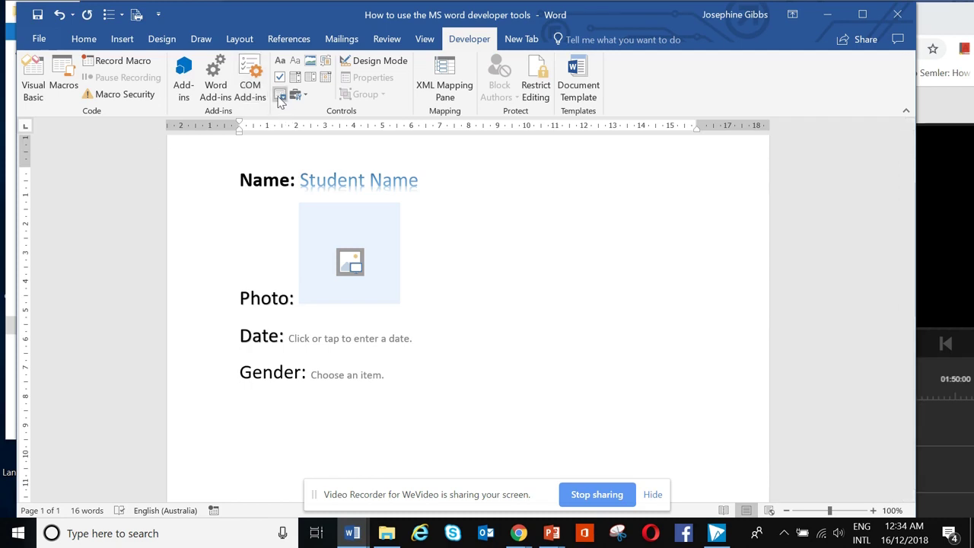
pyautogui.click(280, 99)
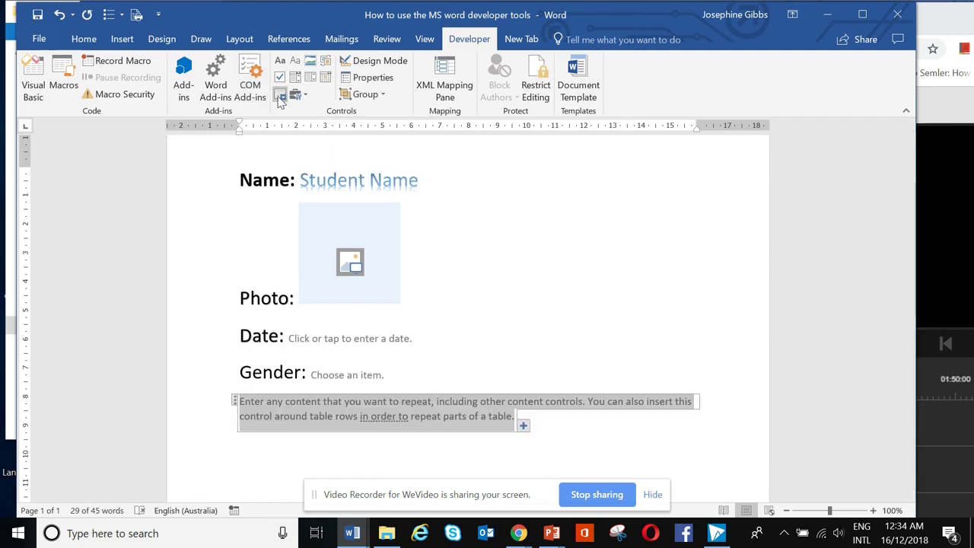
pyautogui.click(267, 388)
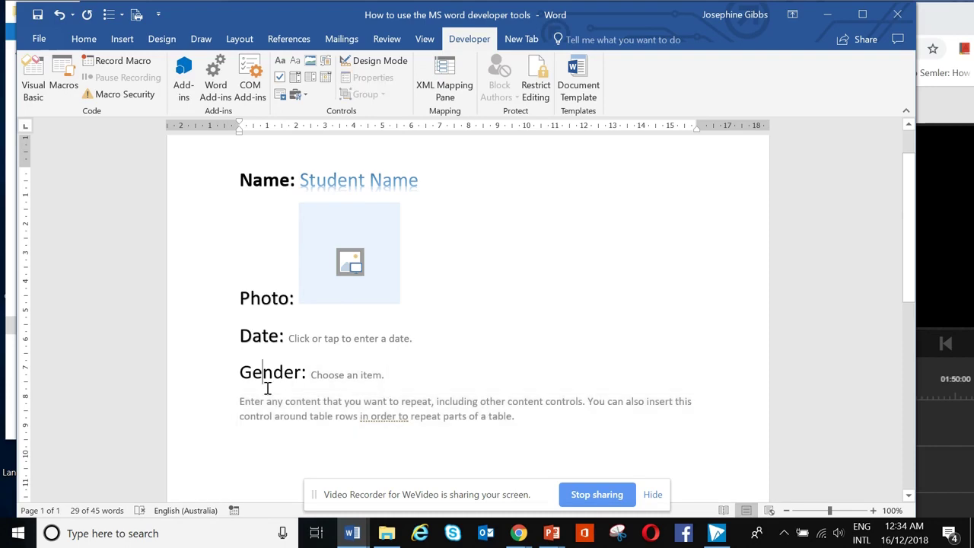
# - Open an empty line directly after the Gender dropdown, above the repeating section
pyautogui.click(393, 378)
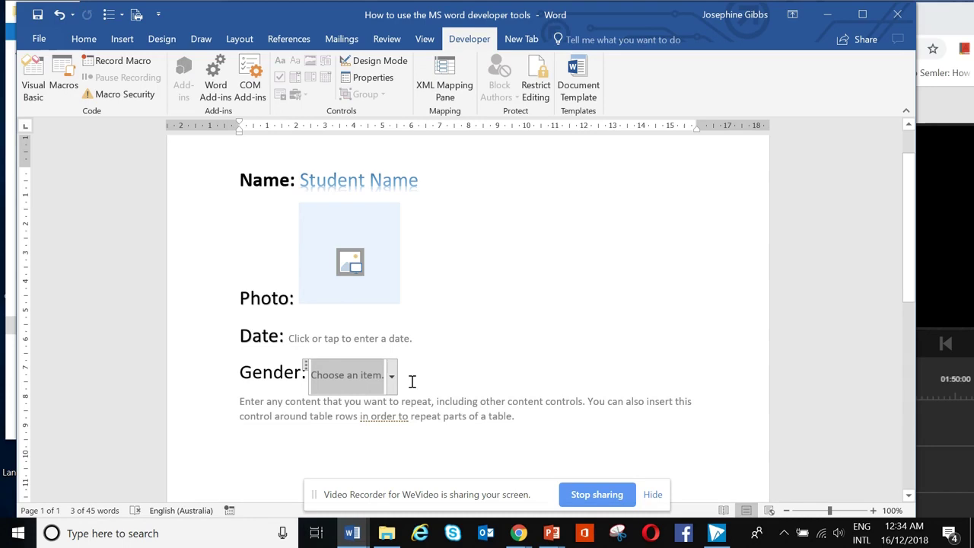
pyautogui.doubleClick(245, 390)
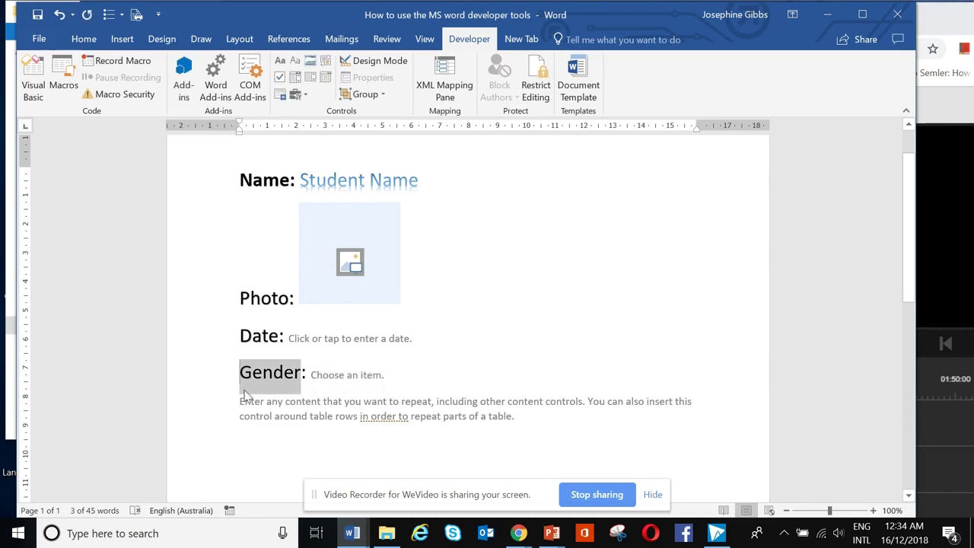
pyautogui.click(239, 403)
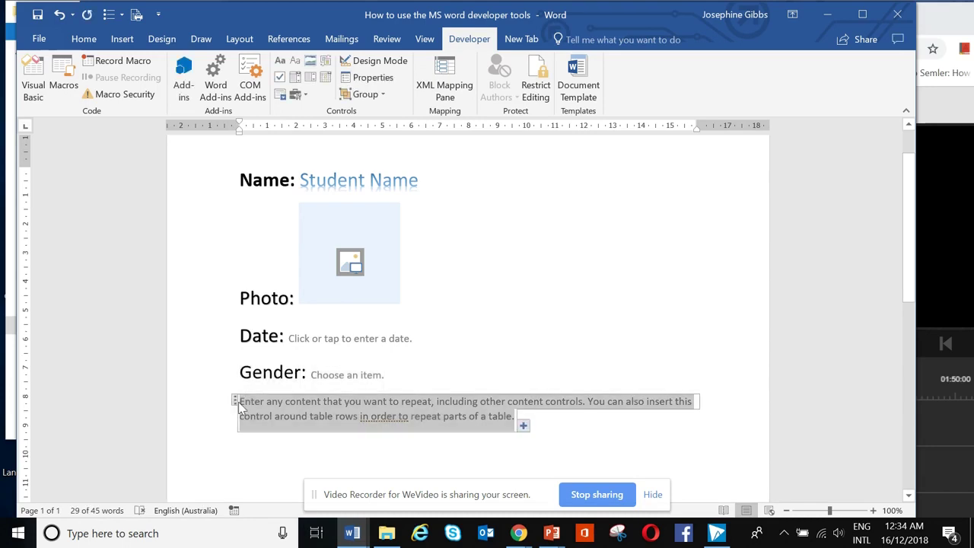
pyautogui.click(537, 423)
pyautogui.click(497, 373)
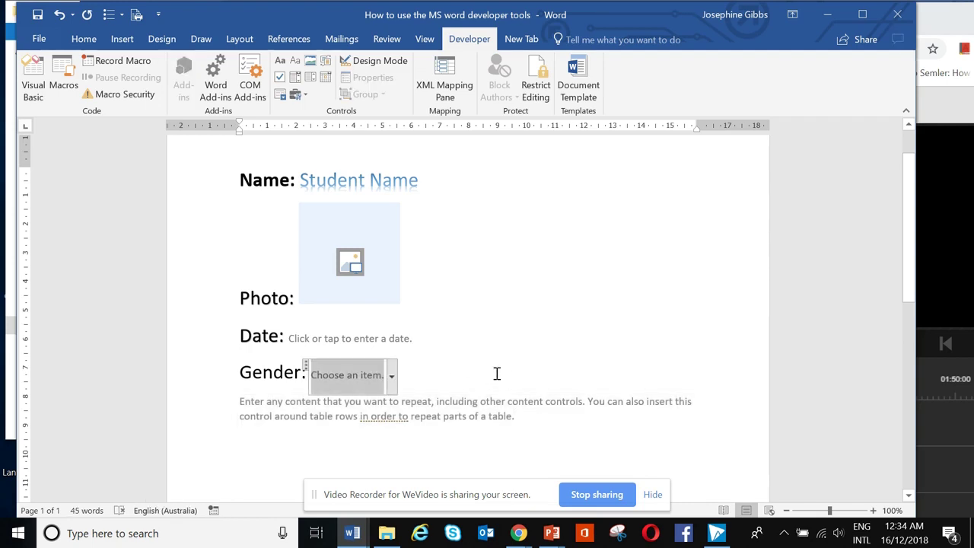
pyautogui.click(401, 371)
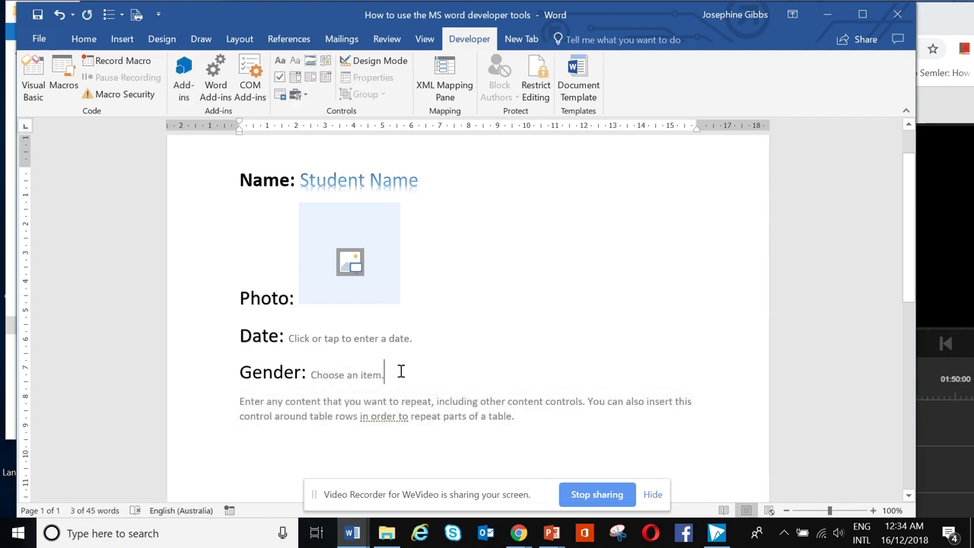
pyautogui.press('Return')
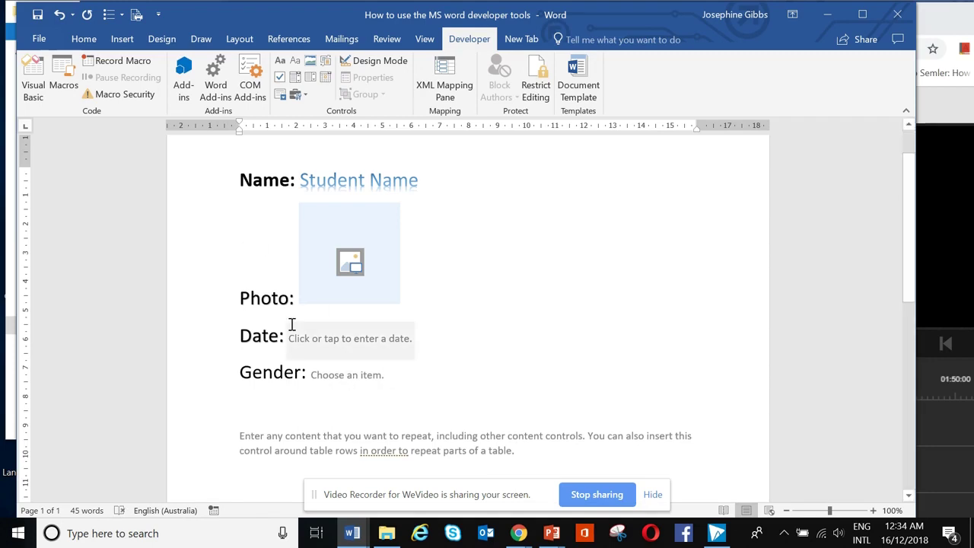
# - Type the prompt 'Write a little bit about yourself.' below Gender
pyautogui.write('Write')
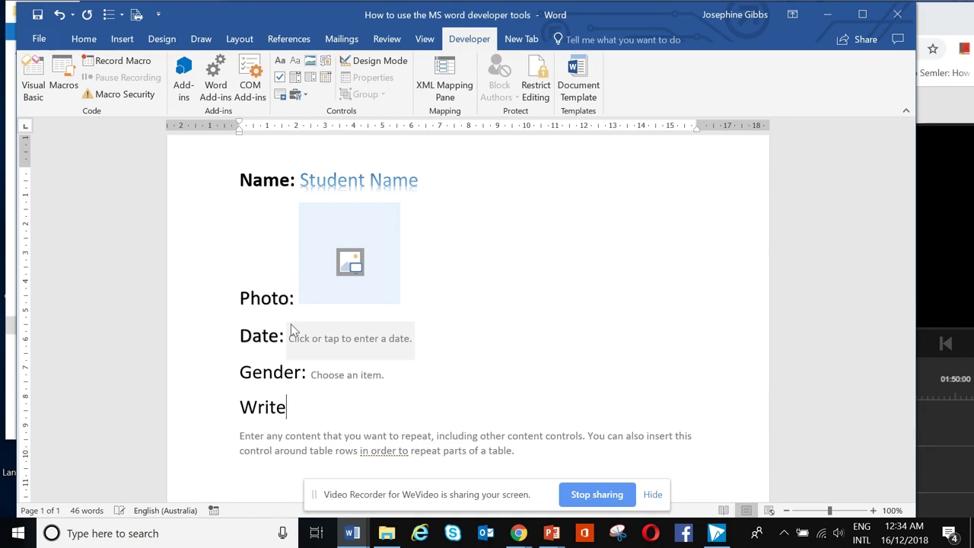
pyautogui.write(' a ')
pyautogui.write('littl')
pyautogui.write('e a')
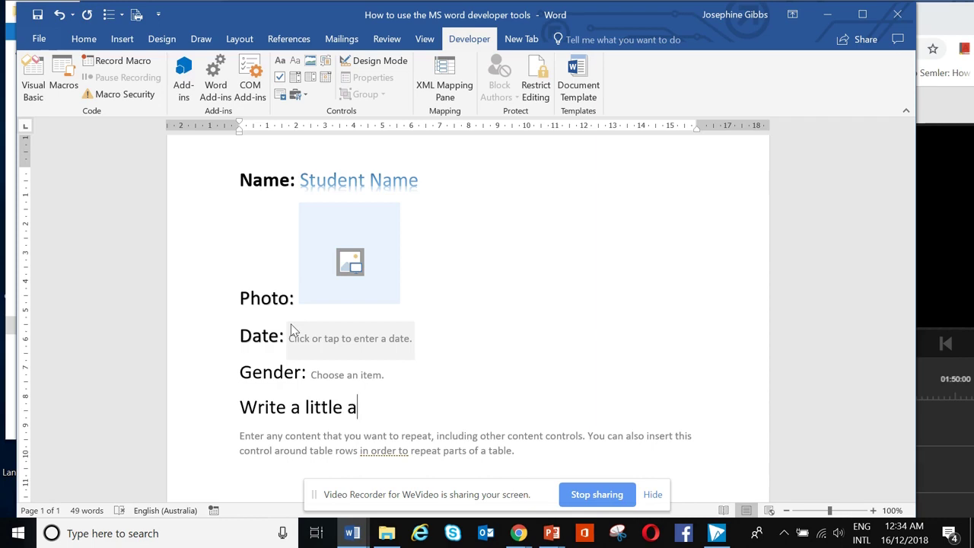
pyautogui.press('BackSpace')
pyautogui.write('bit abo')
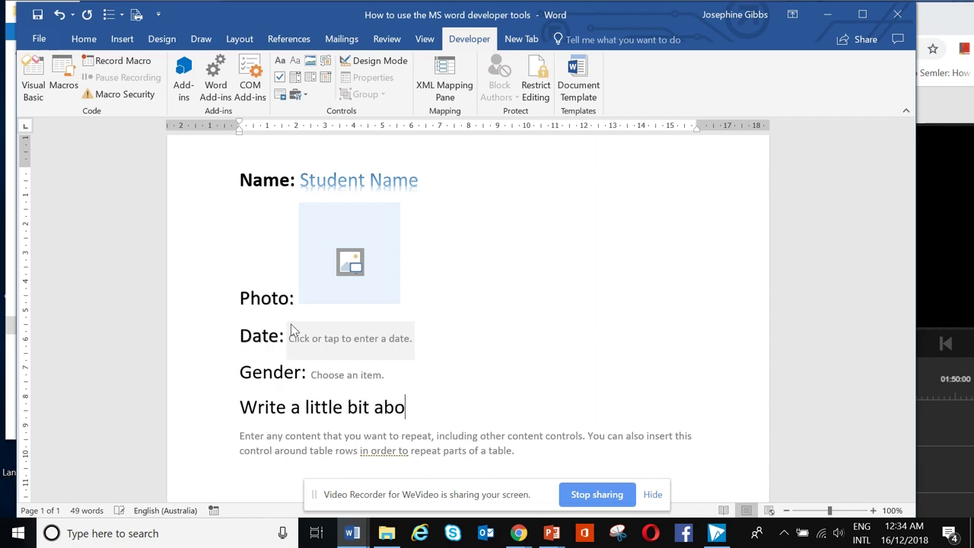
pyautogui.write('ut your')
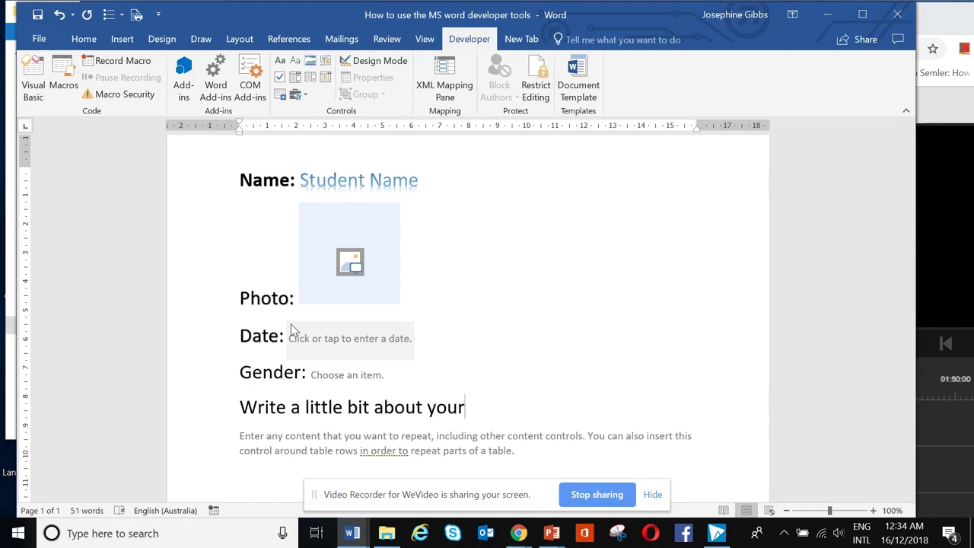
pyautogui.write('self.')
# - Delete the repeating section's placeholder text, leaving it empty
pyautogui.click(267, 439)
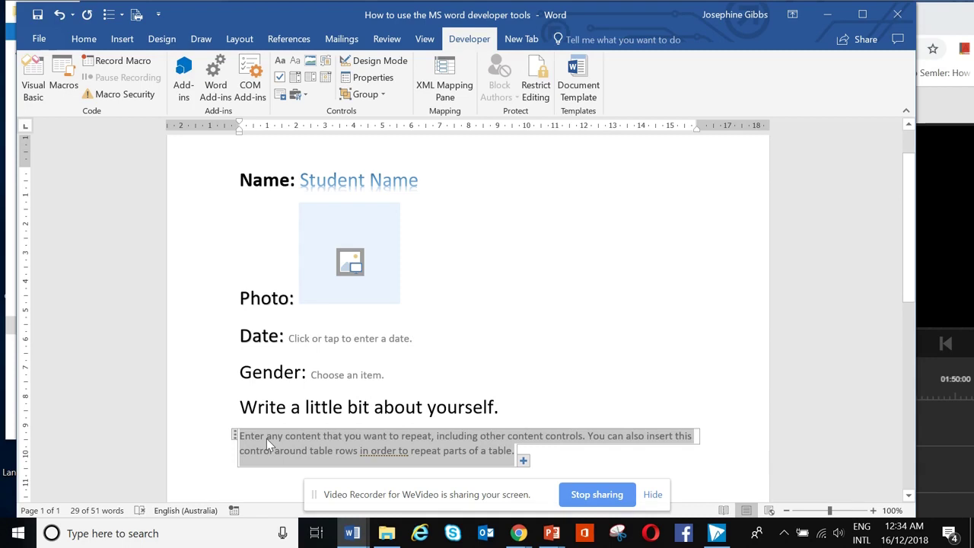
pyautogui.press('Delete')
pyautogui.write('F')
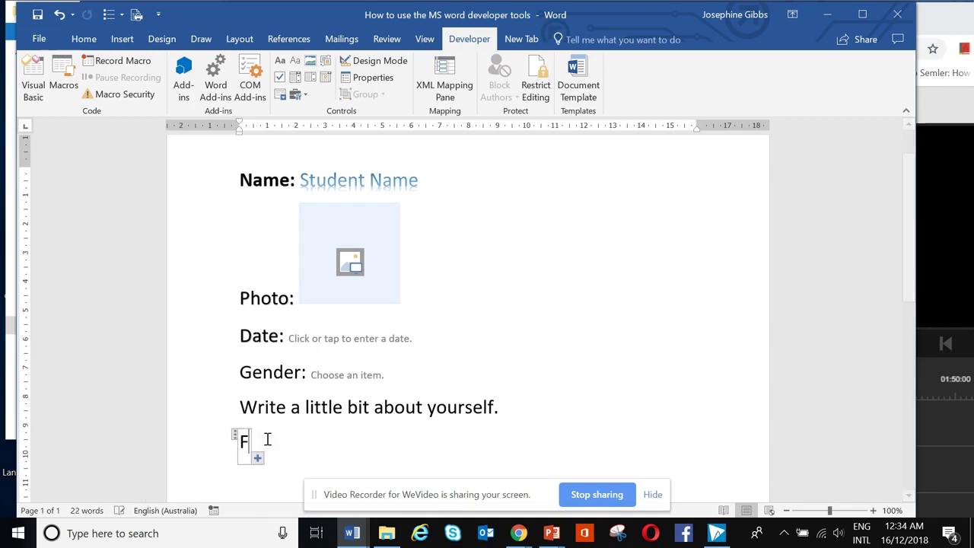
pyautogui.write('or')
pyautogui.press('BackSpace')
pyautogui.press('BackSpace')
pyautogui.press('BackSpace')
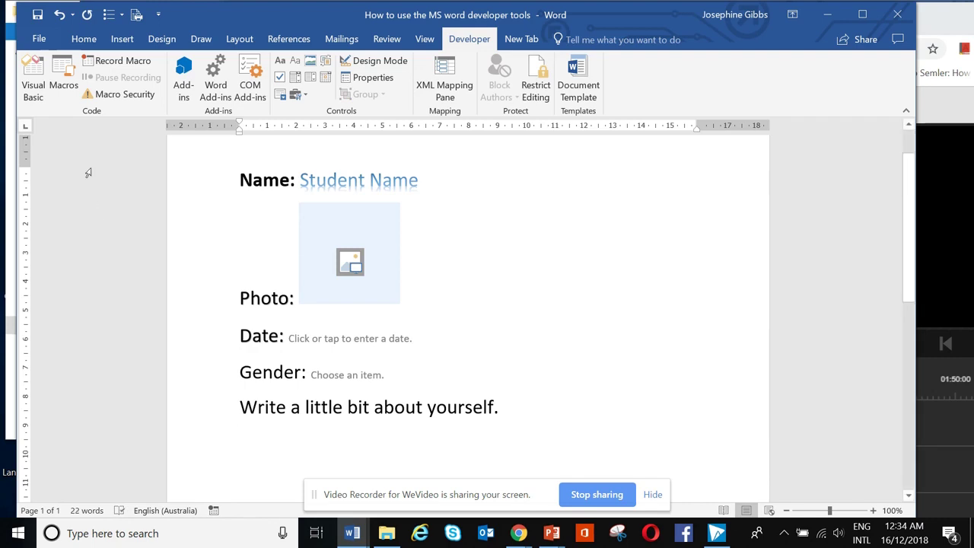
# - At 18 pt, type 'For example, you can write about your previous employment of study experiences.'
pyautogui.click(82, 39)
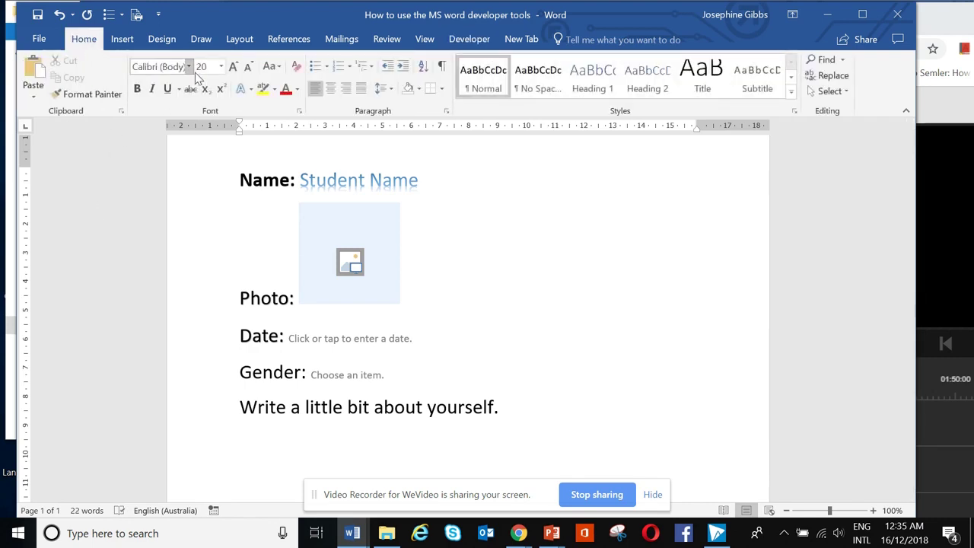
pyautogui.click(220, 67)
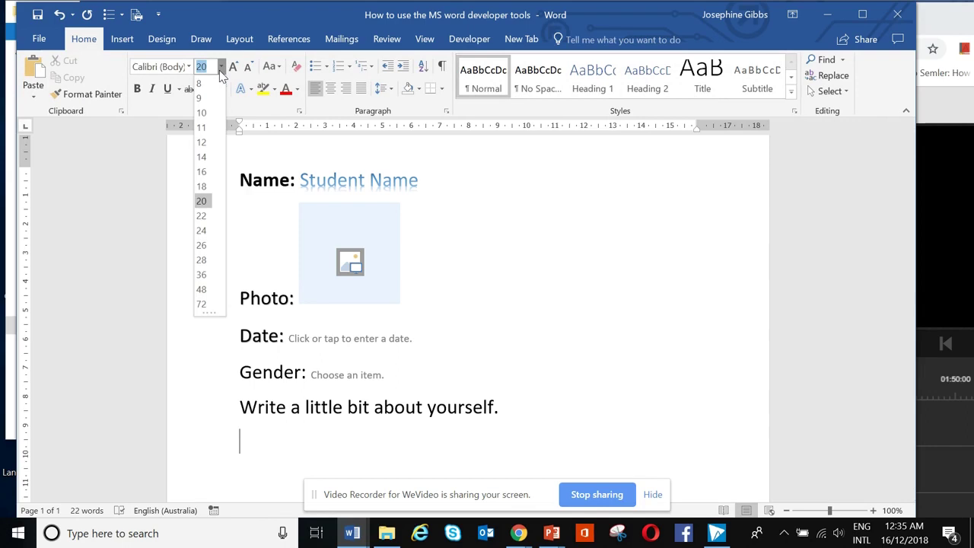
pyautogui.click(202, 187)
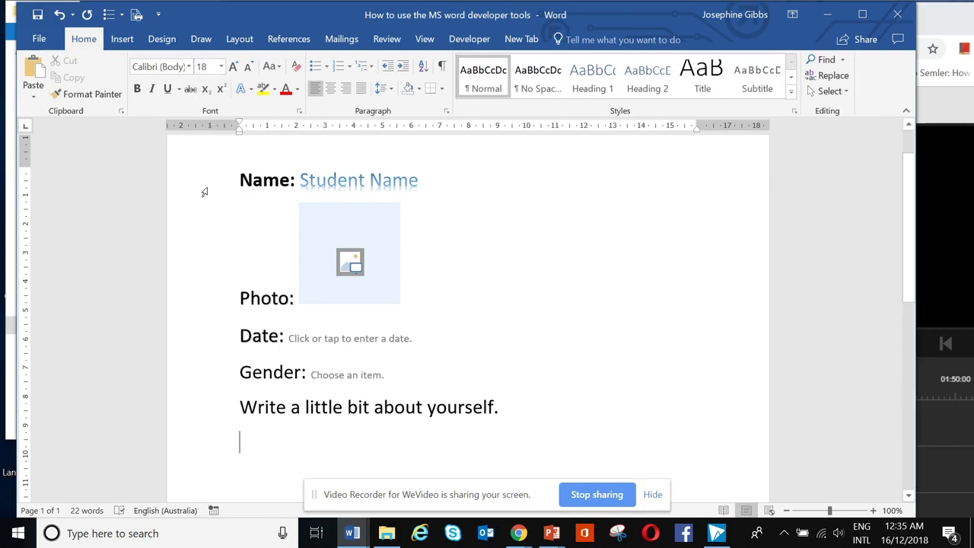
pyautogui.write('For ex')
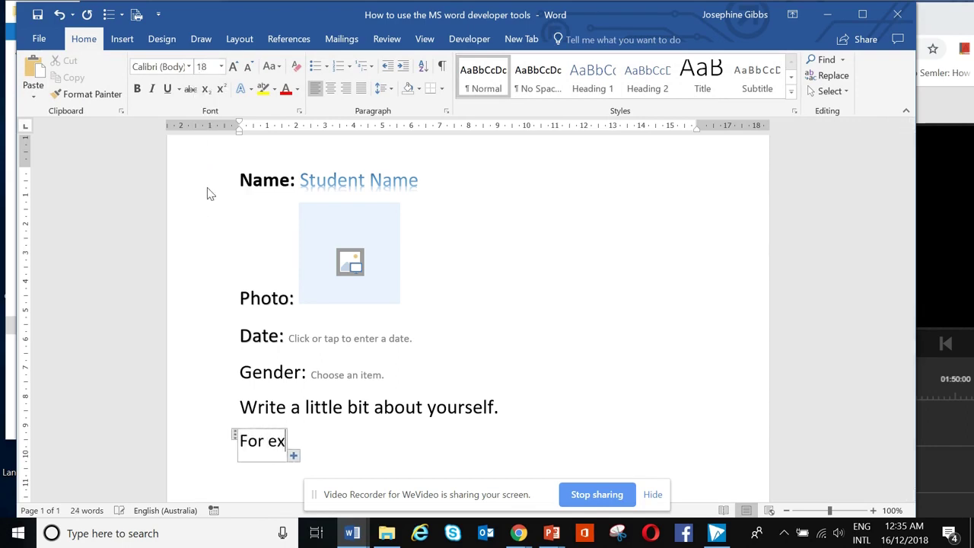
pyautogui.write('ample, y')
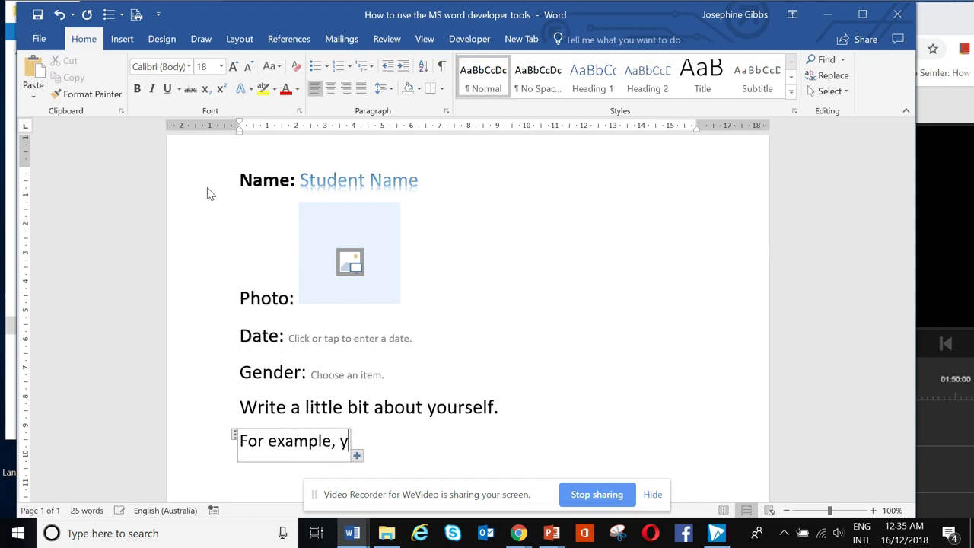
pyautogui.write('ou ca')
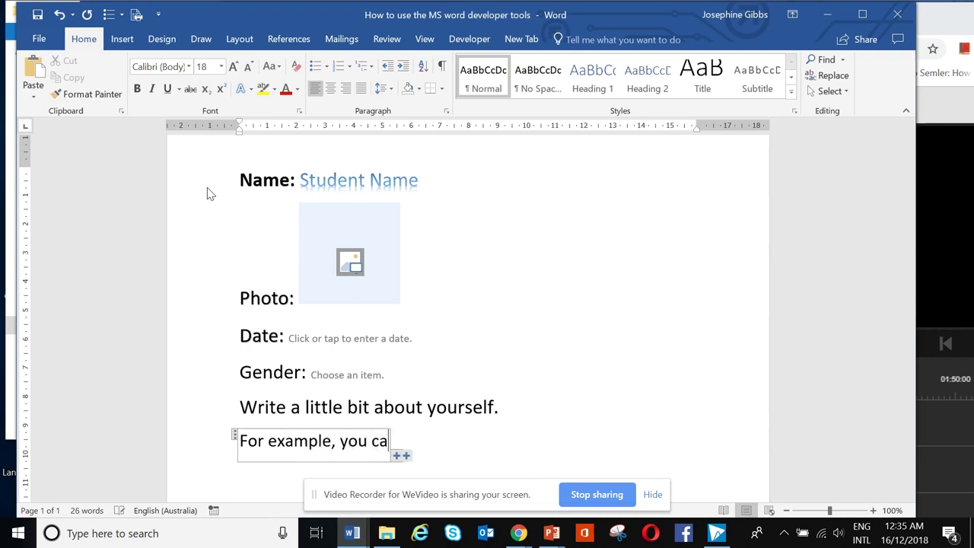
pyautogui.write('n say')
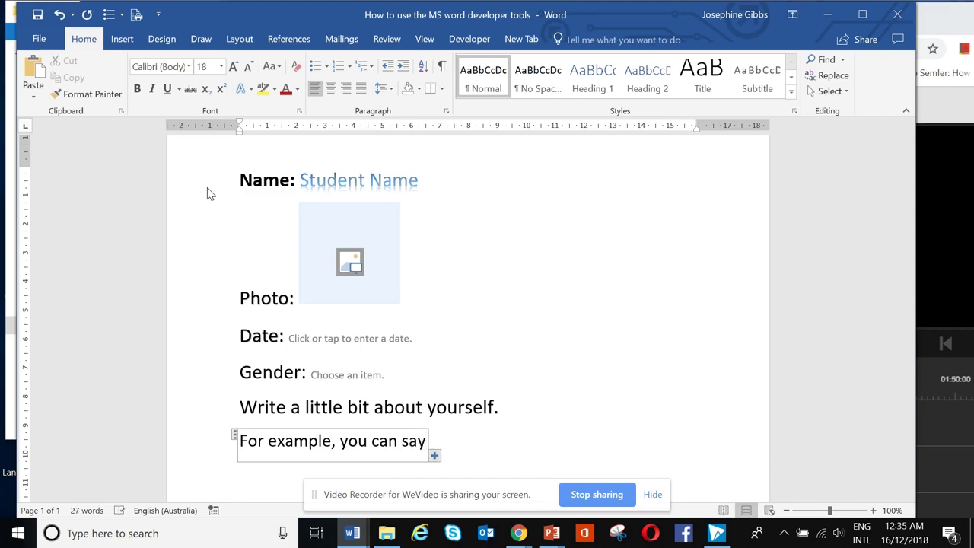
pyautogui.press('BackSpace')
pyautogui.press('BackSpace')
pyautogui.press('BackSpace')
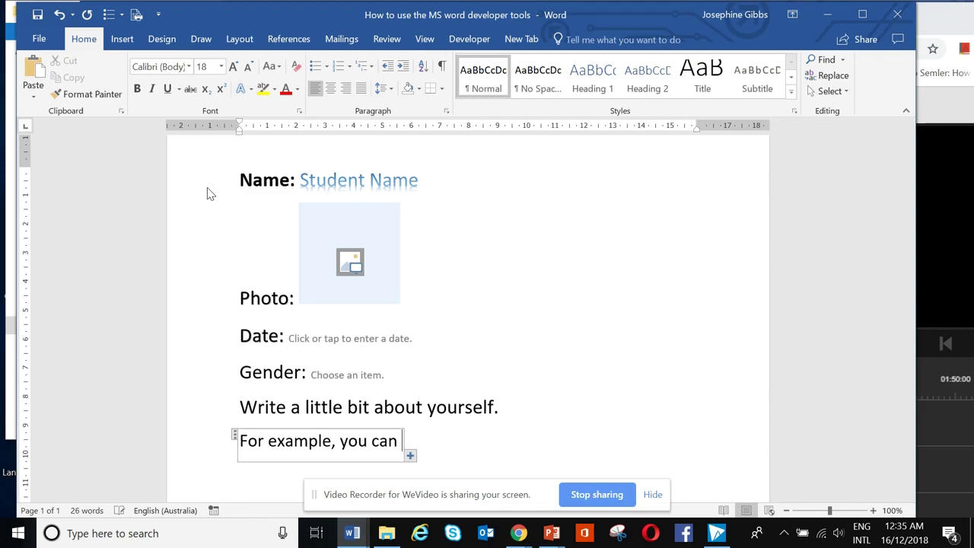
pyautogui.write('wri')
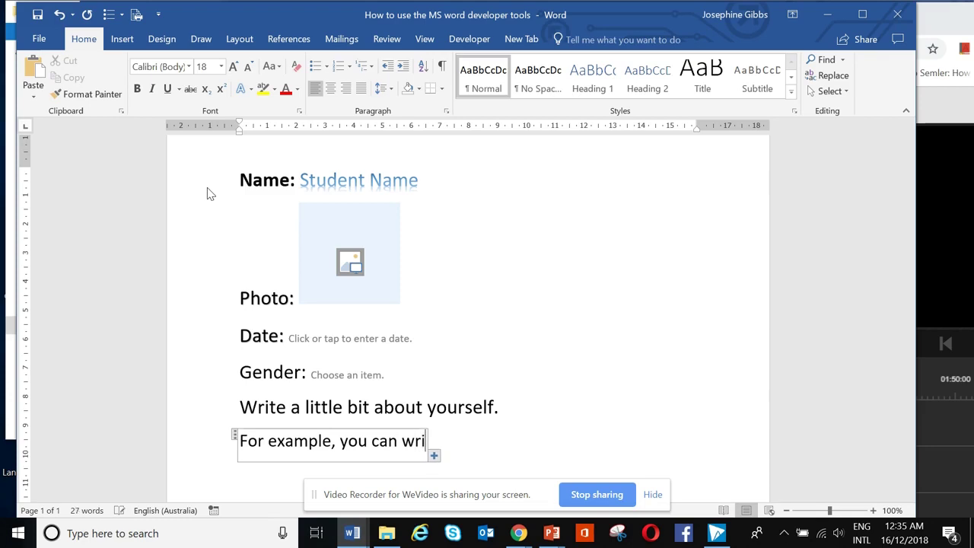
pyautogui.write('te about ')
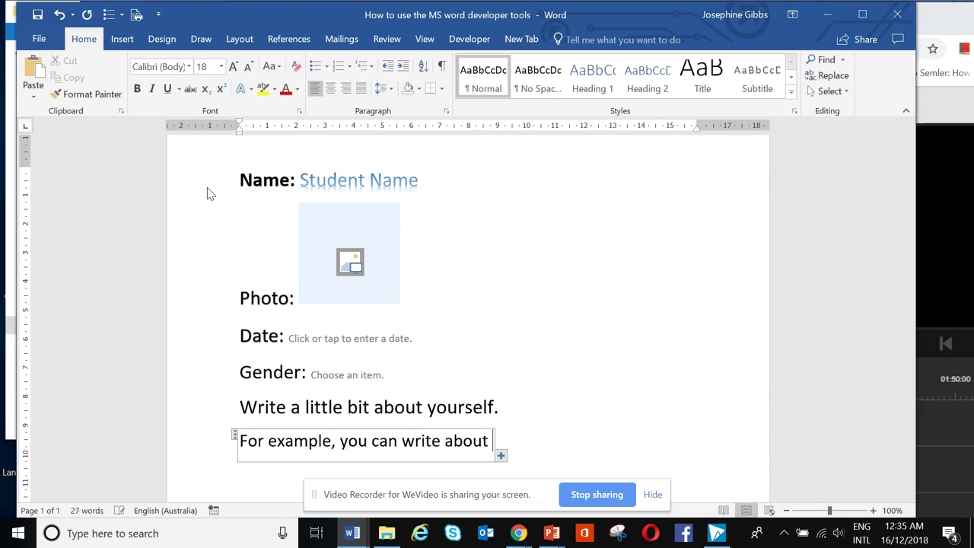
pyautogui.write('your previ')
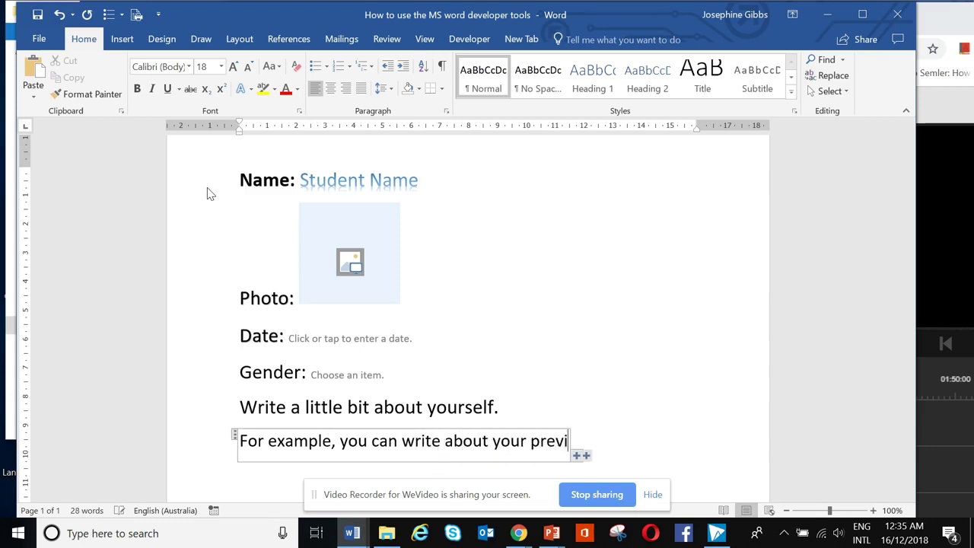
pyautogui.write('ous empl')
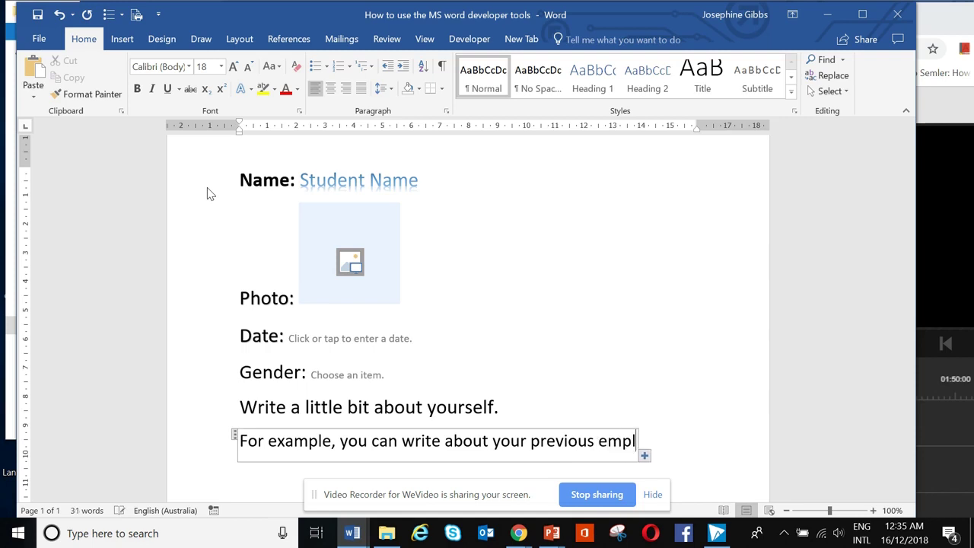
pyautogui.write('oyment of ')
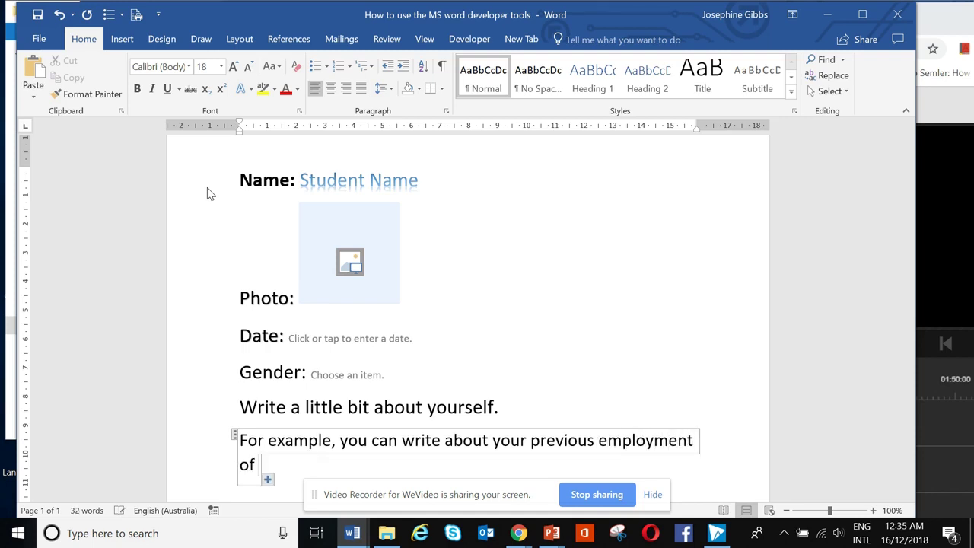
pyautogui.write('study')
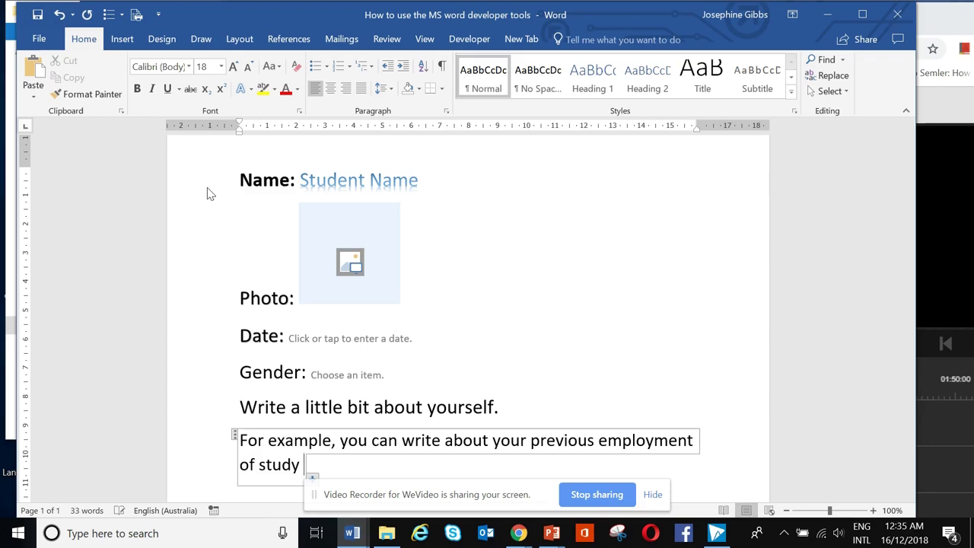
pyautogui.write(' experience')
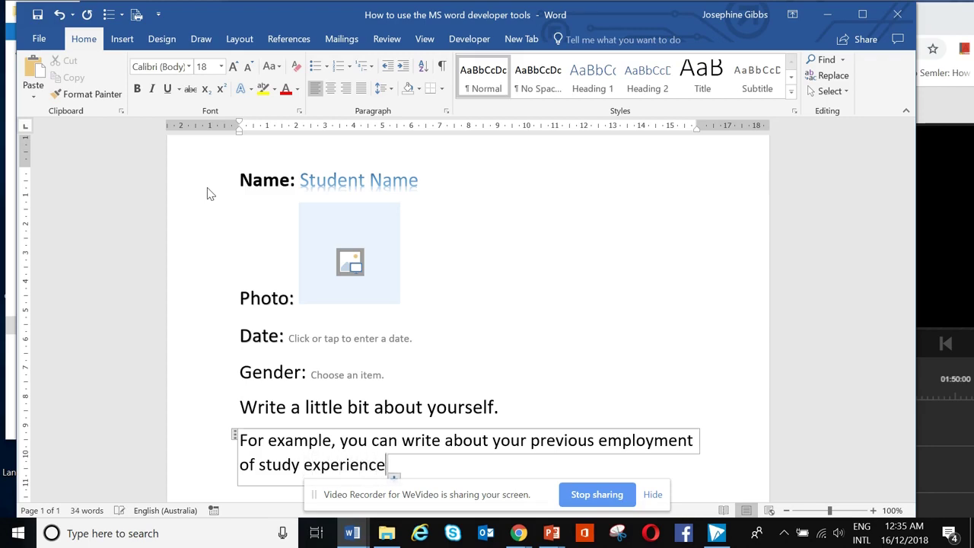
pyautogui.write('s.')
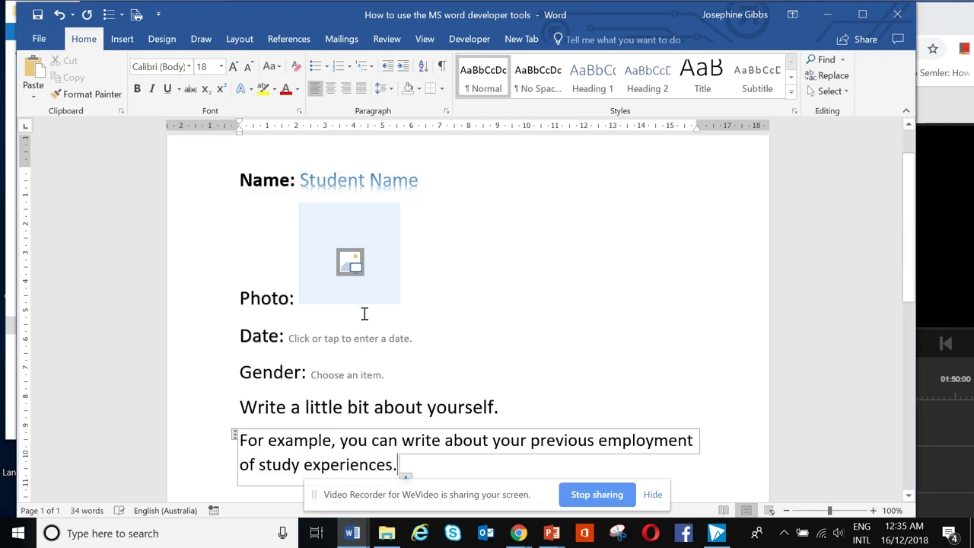
pyautogui.scroll(-3, 583, 391)
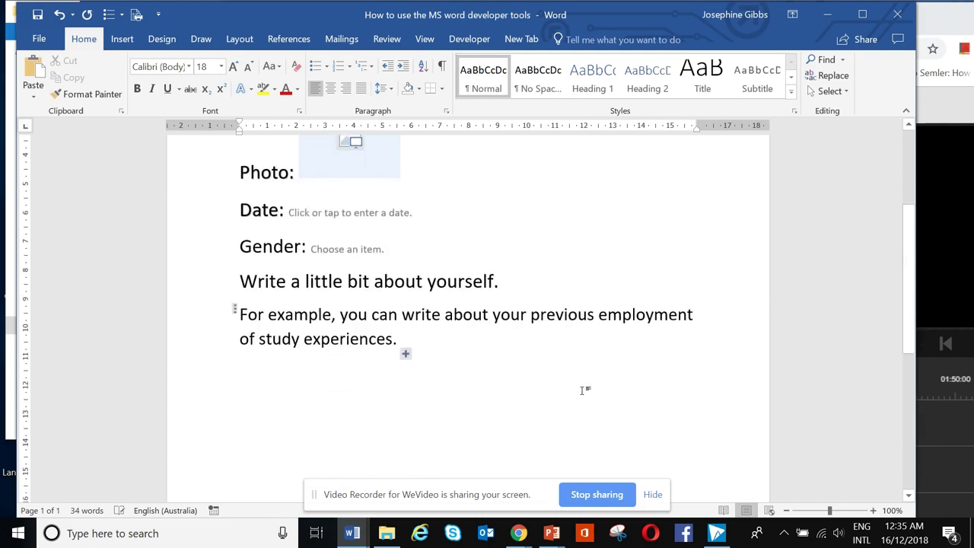
# - Enlarge the Gender dropdown placeholder text to 24 pt
pyautogui.click(441, 347)
pyautogui.press('Return')
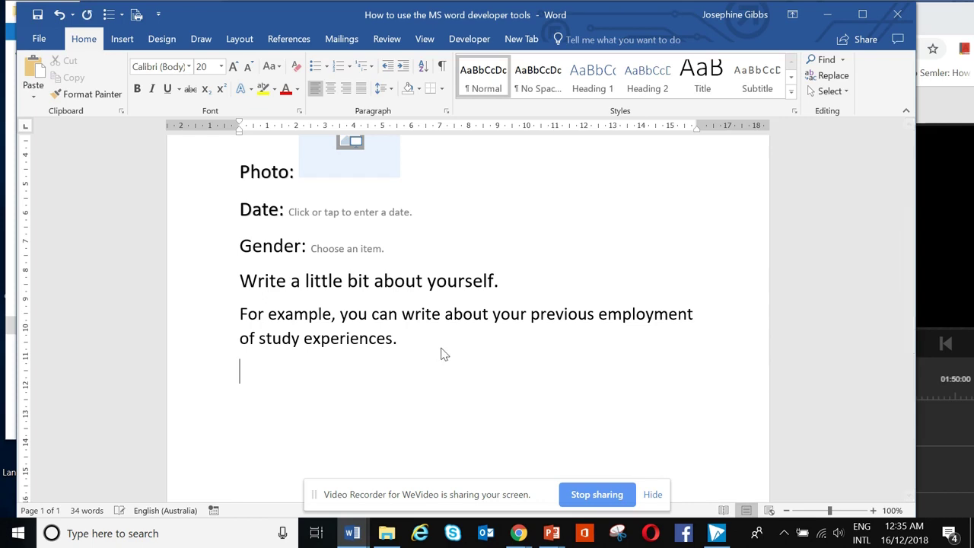
pyautogui.press('BackSpace')
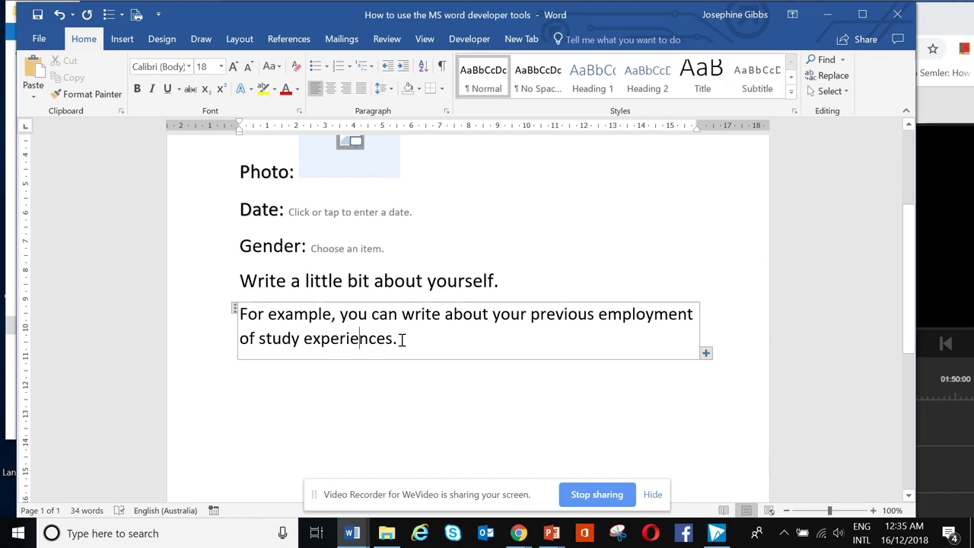
pyautogui.moveTo(304, 338); pyautogui.dragTo(270, 317)
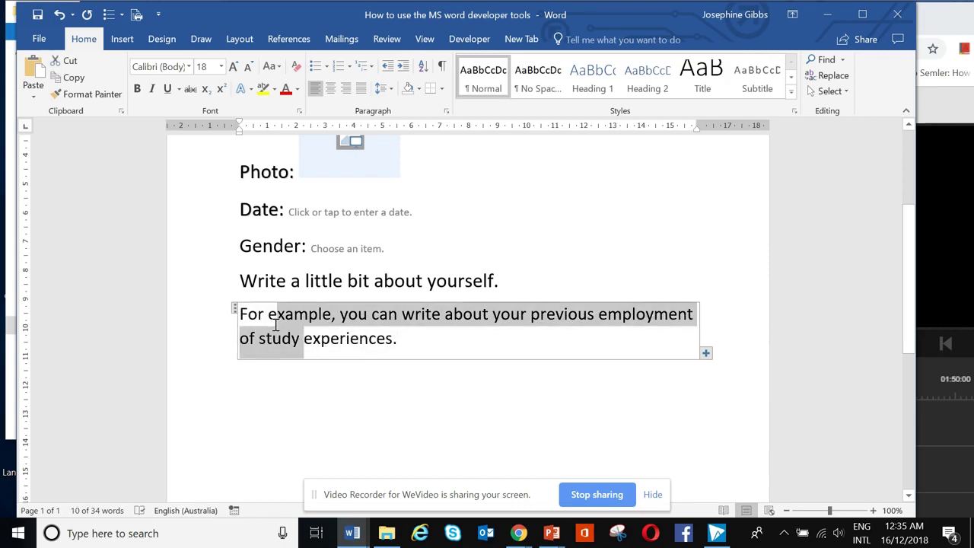
pyautogui.click(326, 253)
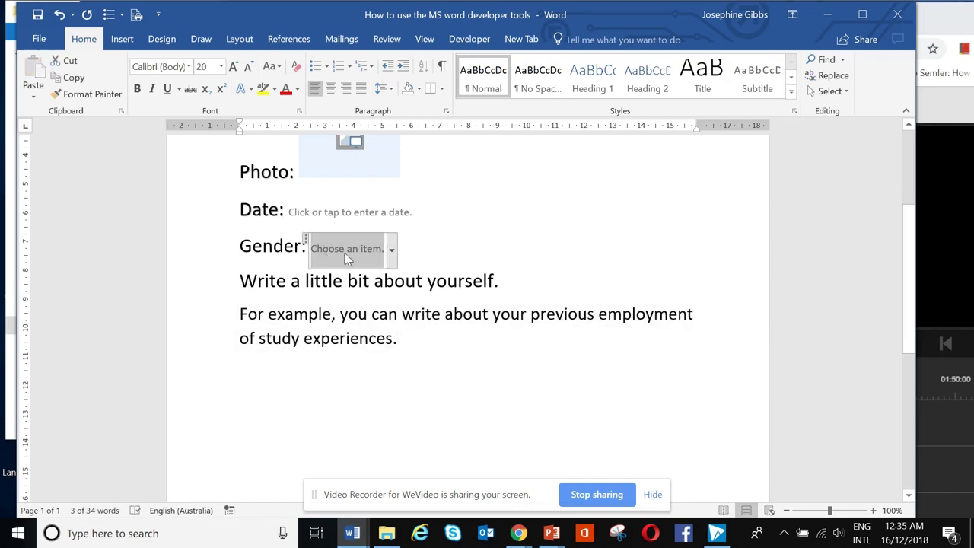
pyautogui.click(220, 66)
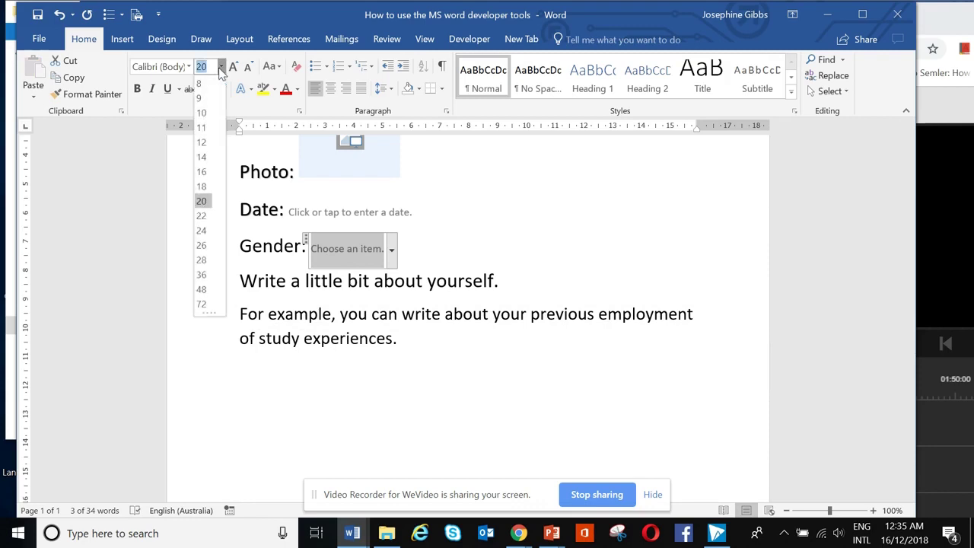
pyautogui.click(202, 231)
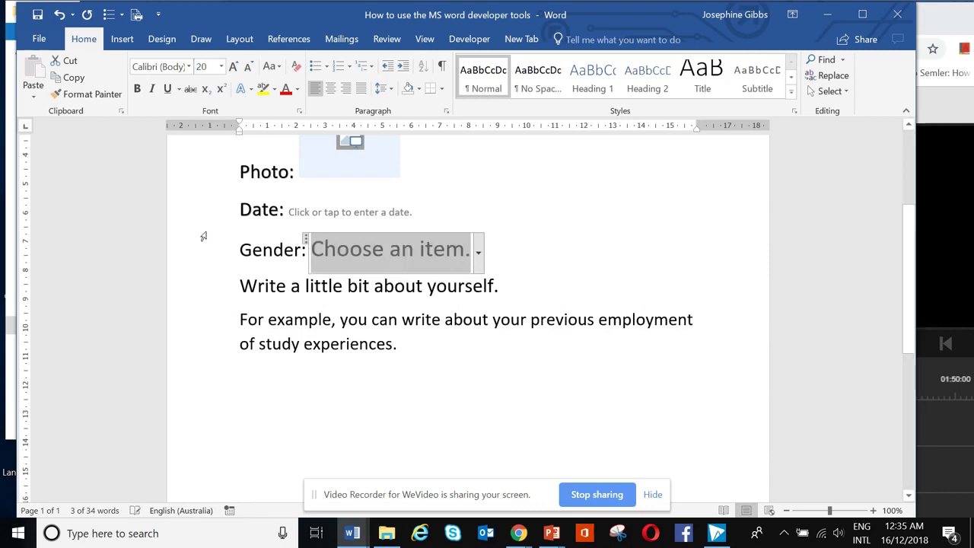
# - Set the Date picker placeholder text to 20 pt
pyautogui.click(377, 213)
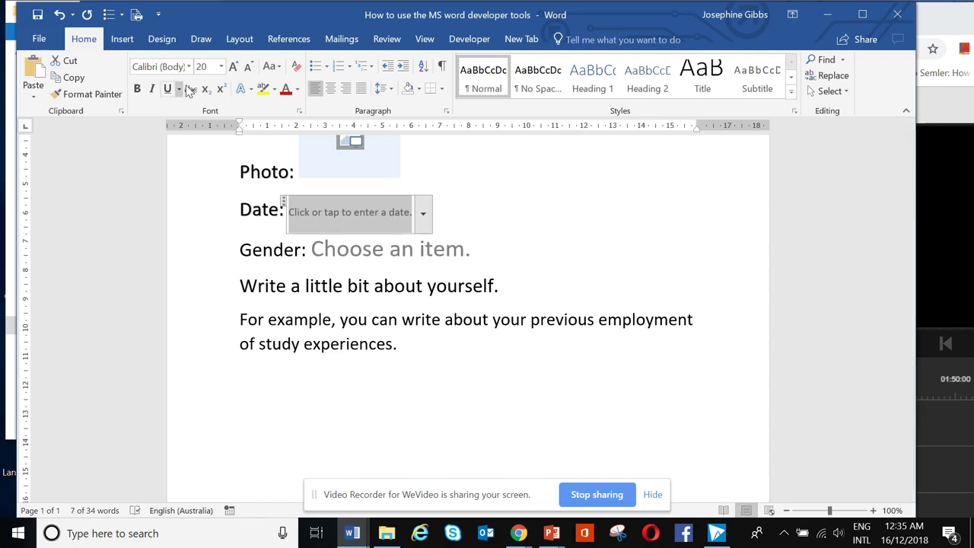
pyautogui.click(221, 67)
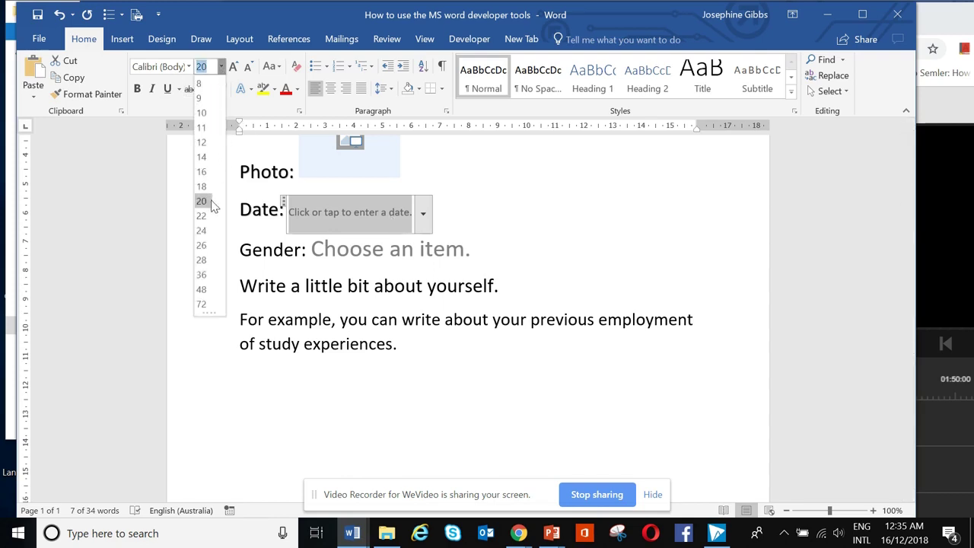
pyautogui.click(201, 202)
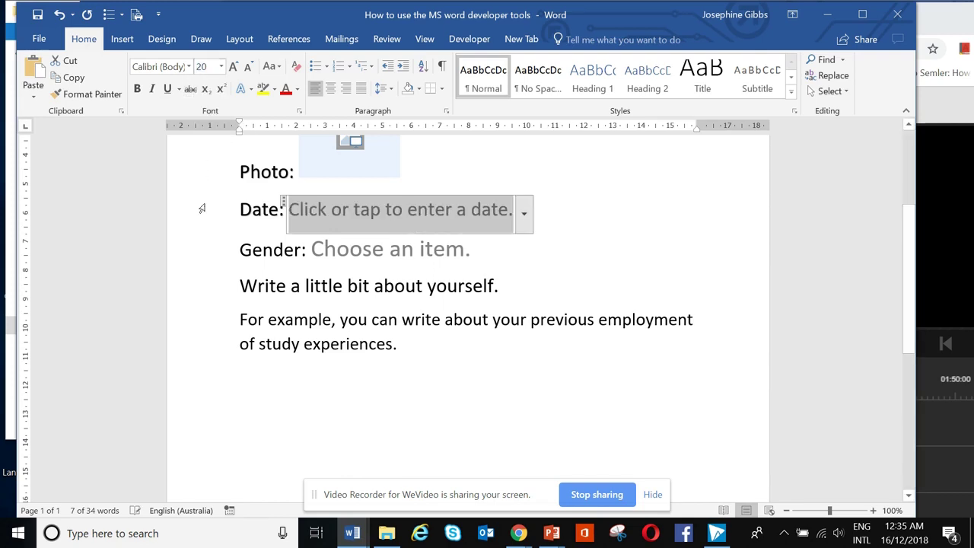
pyautogui.click(565, 278)
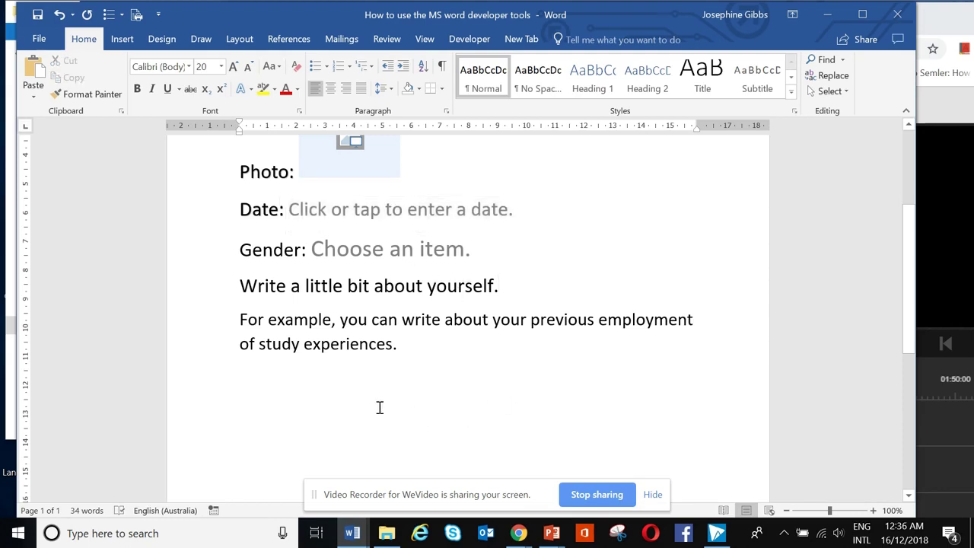
# - Colour the whole example paragraph grey from the Font Color palette
pyautogui.click(409, 347)
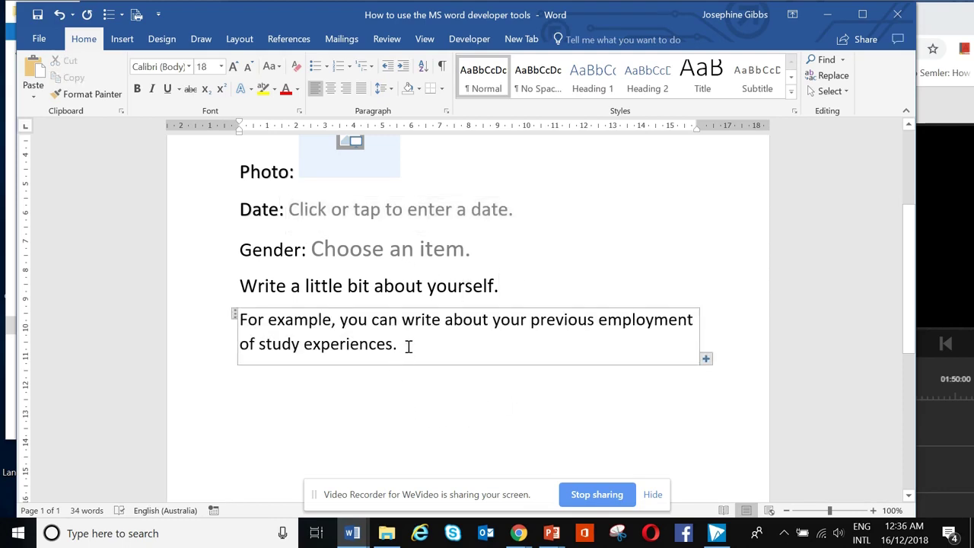
pyautogui.moveTo(409, 347); pyautogui.dragTo(240, 319)
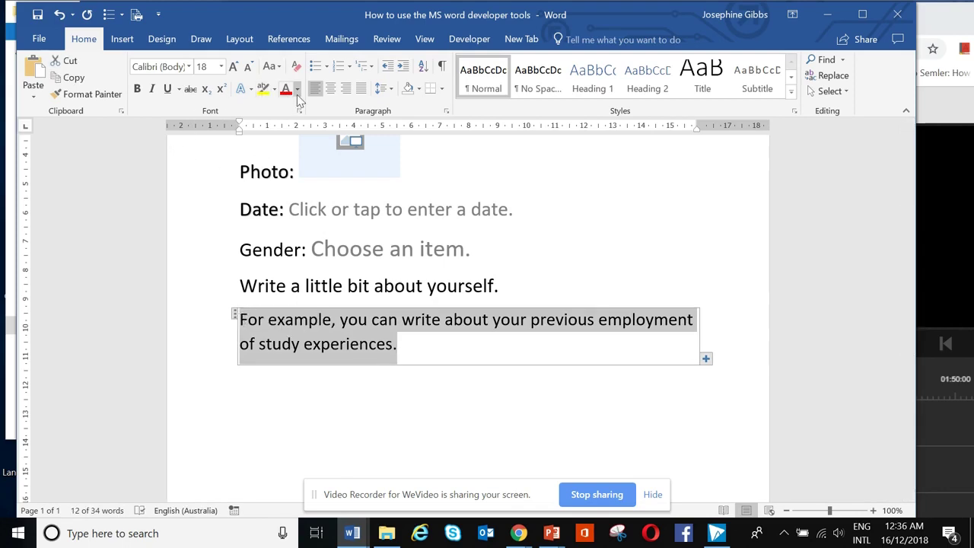
pyautogui.click(297, 89)
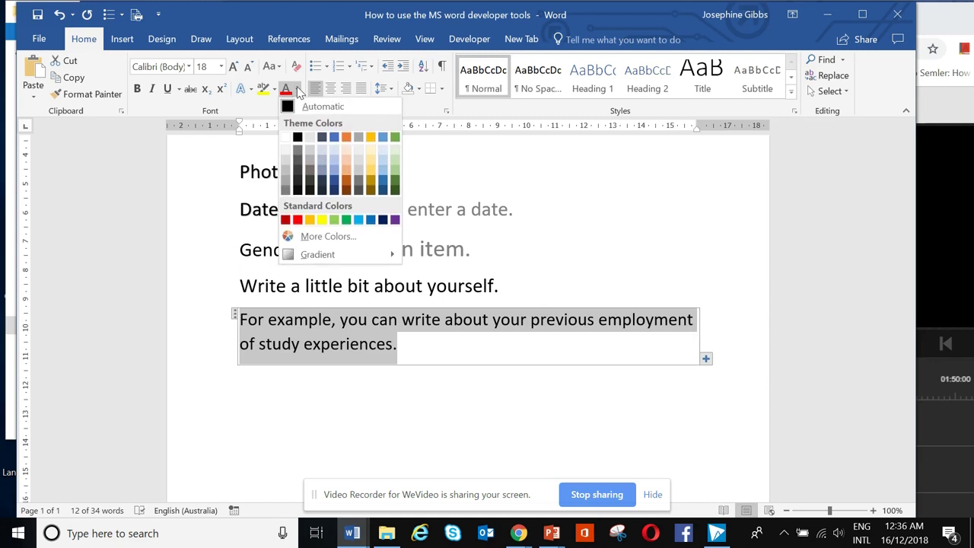
pyautogui.click(297, 150)
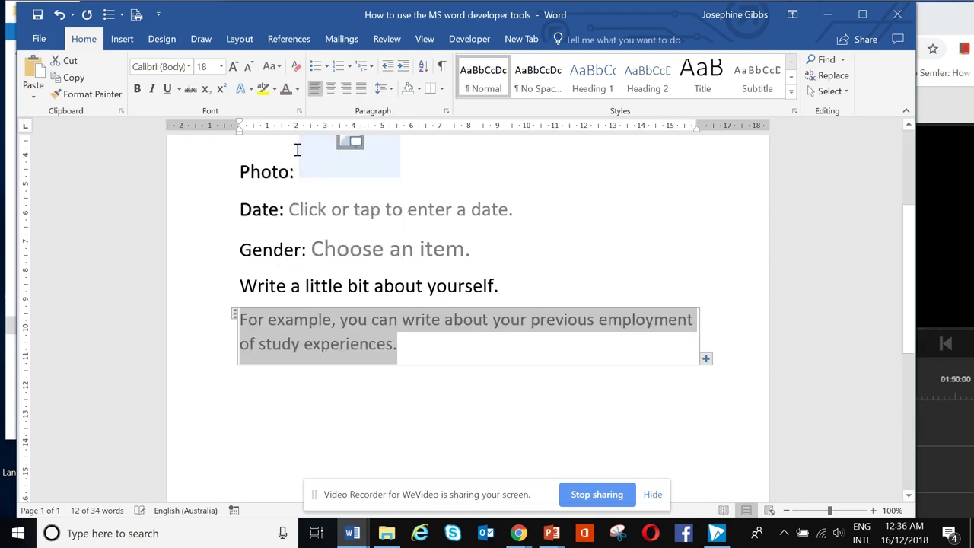
pyautogui.click(349, 399)
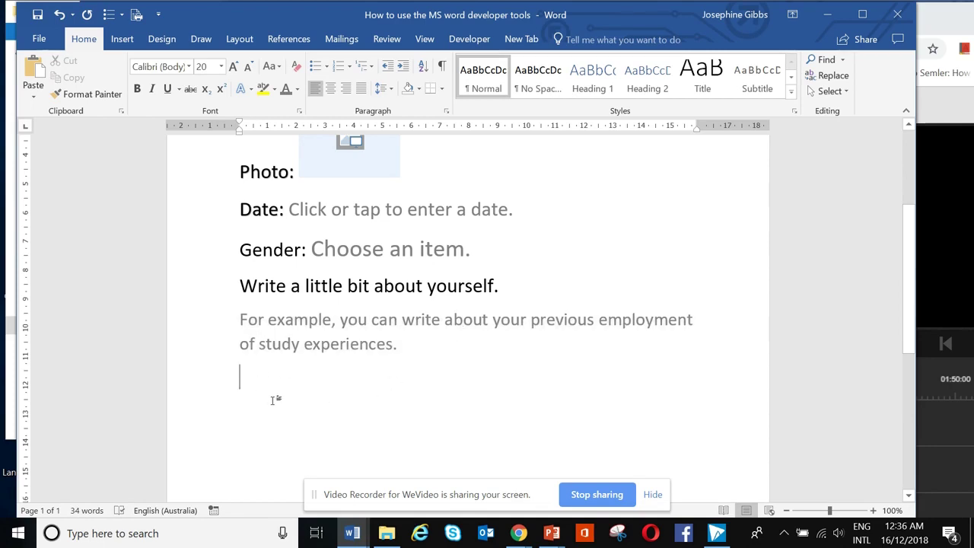
# - Type the 'Country of Birth:' label on the empty line below the example paragraph
pyautogui.scroll(1, 274, 399)
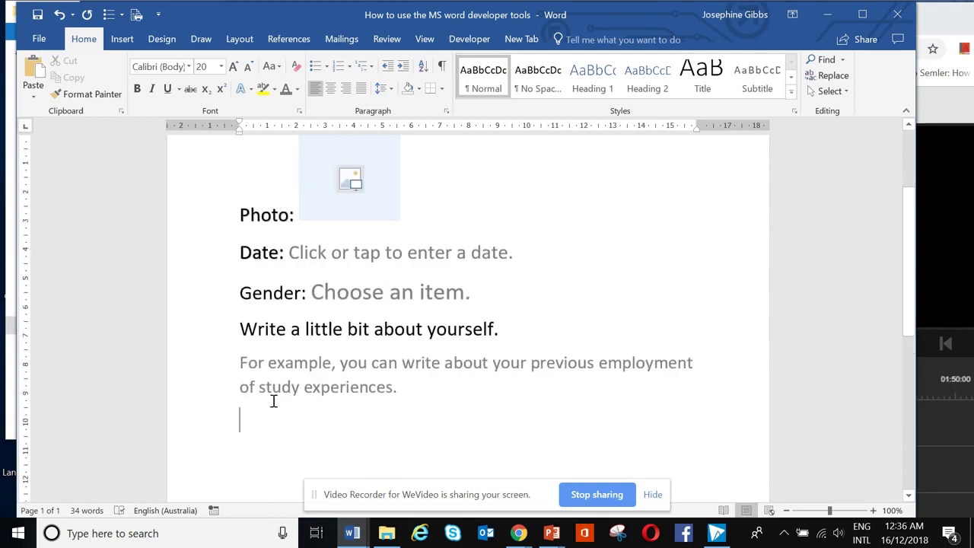
pyautogui.scroll(1, 274, 399)
pyautogui.scroll(-1, 274, 399)
pyautogui.scroll(-1, 274, 398)
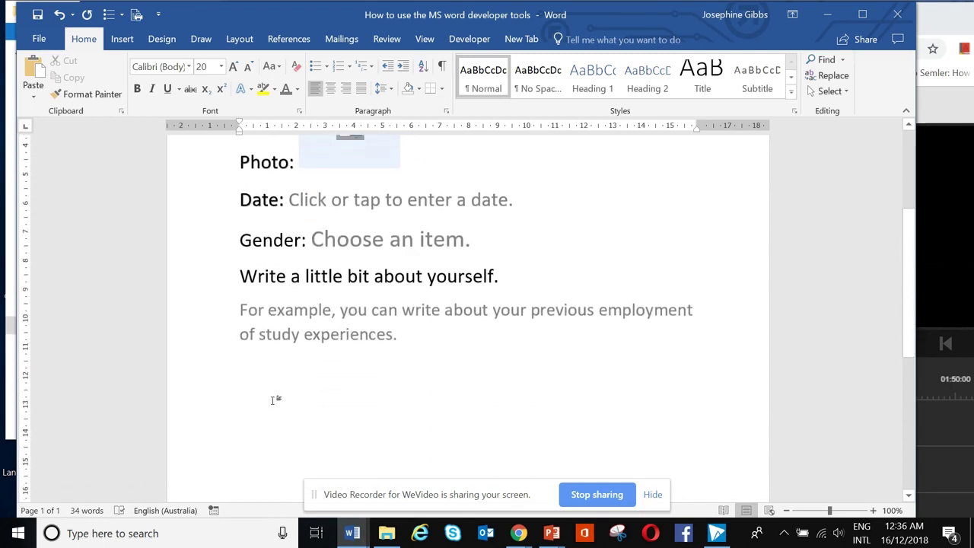
pyautogui.scroll(1, 274, 398)
pyautogui.scroll(1, 274, 399)
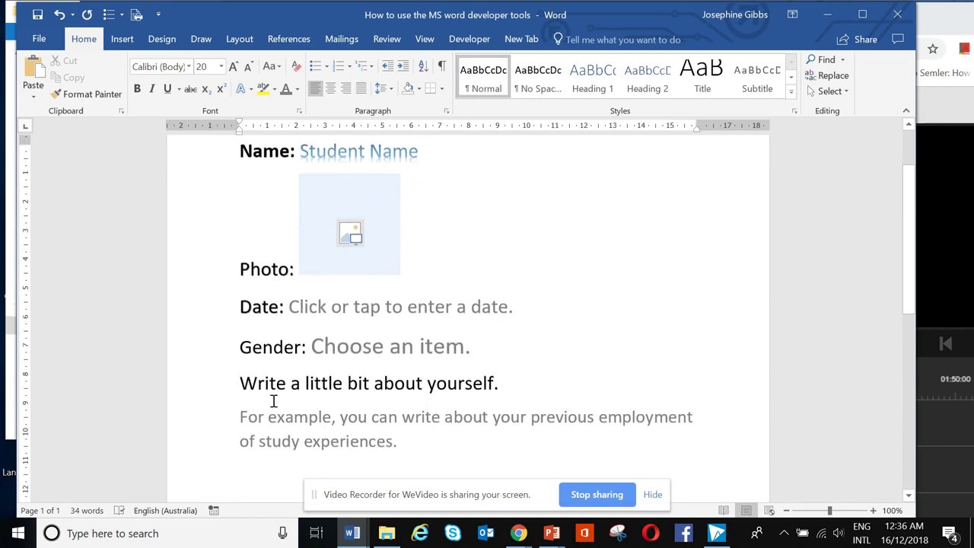
pyautogui.scroll(-1, 272, 402)
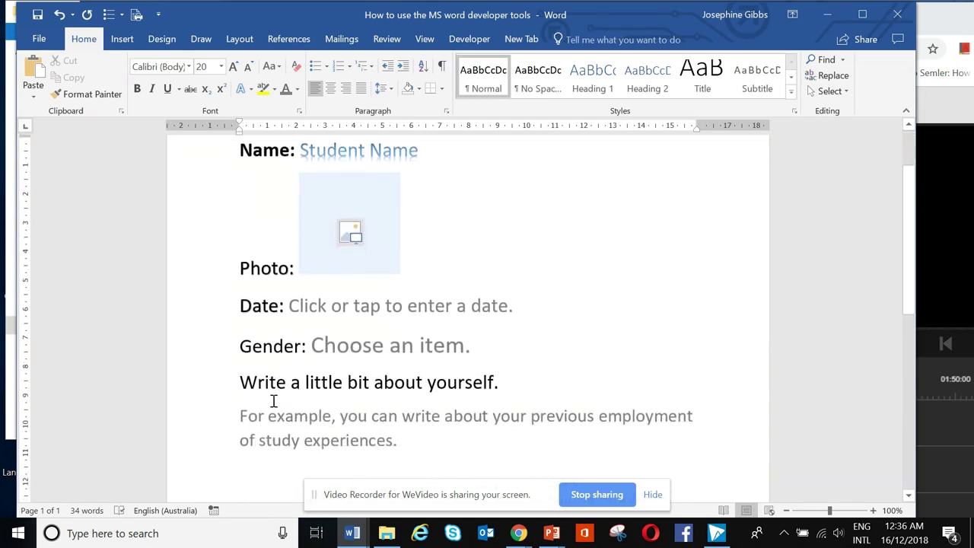
pyautogui.scroll(-2, 272, 401)
pyautogui.scroll(1, 272, 400)
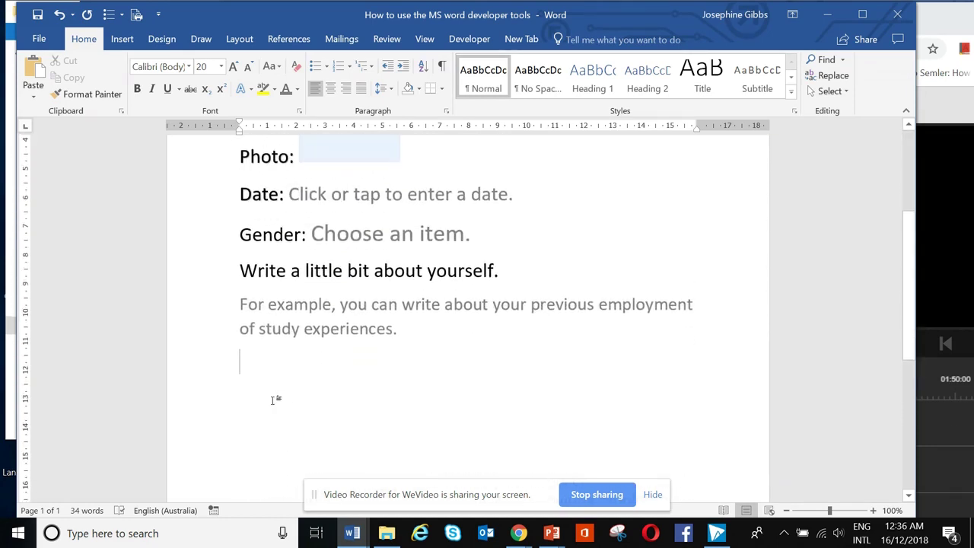
pyautogui.scroll(1, 274, 400)
pyautogui.scroll(-2, 274, 400)
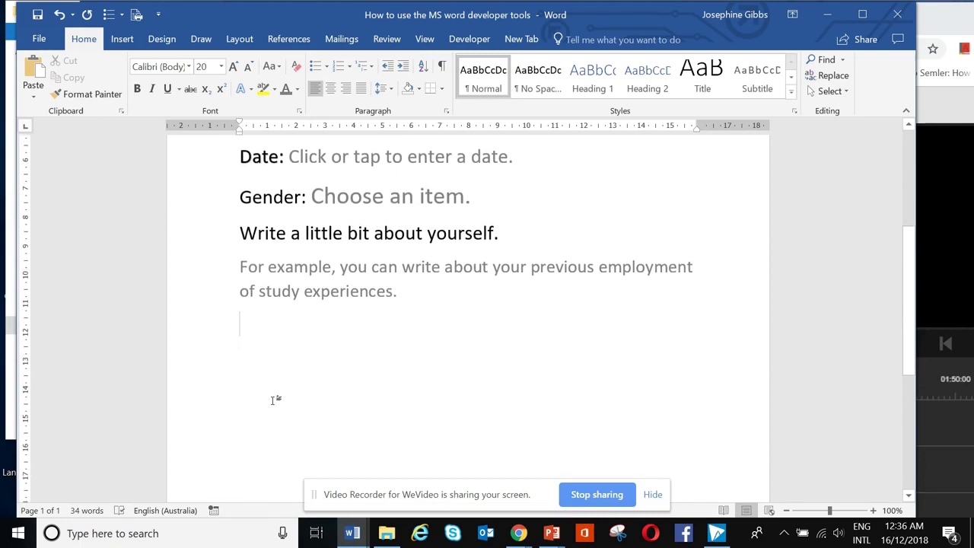
pyautogui.write('Count')
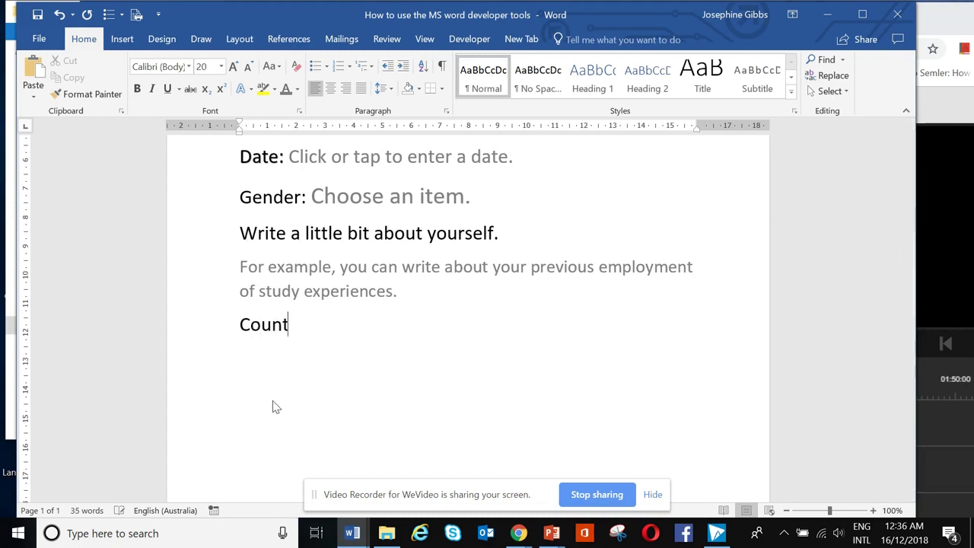
pyautogui.write('ry of')
pyautogui.write(' Birth:')
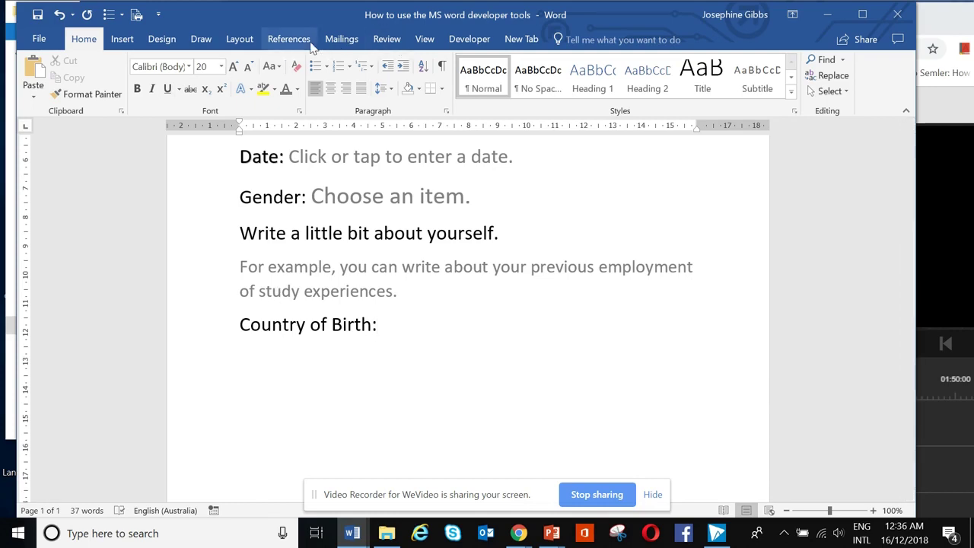
# - Insert a Drop-Down List content control after 'Country of Birth' and open its Properties
pyautogui.click(463, 41)
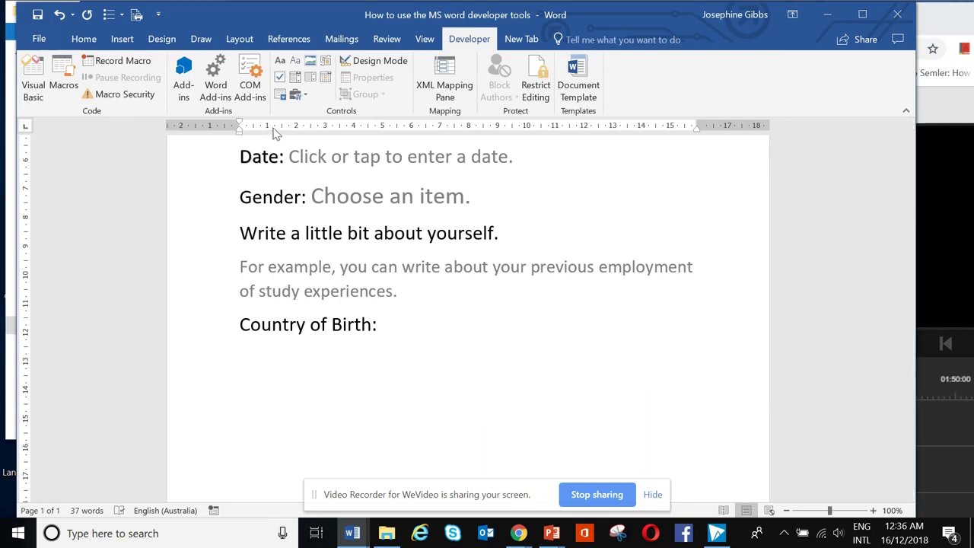
pyautogui.click(312, 81)
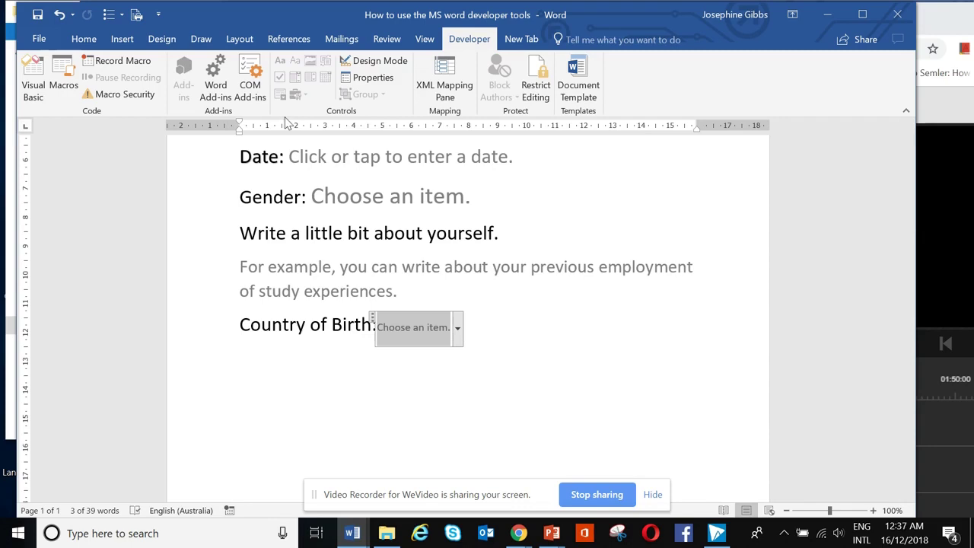
pyautogui.click(368, 79)
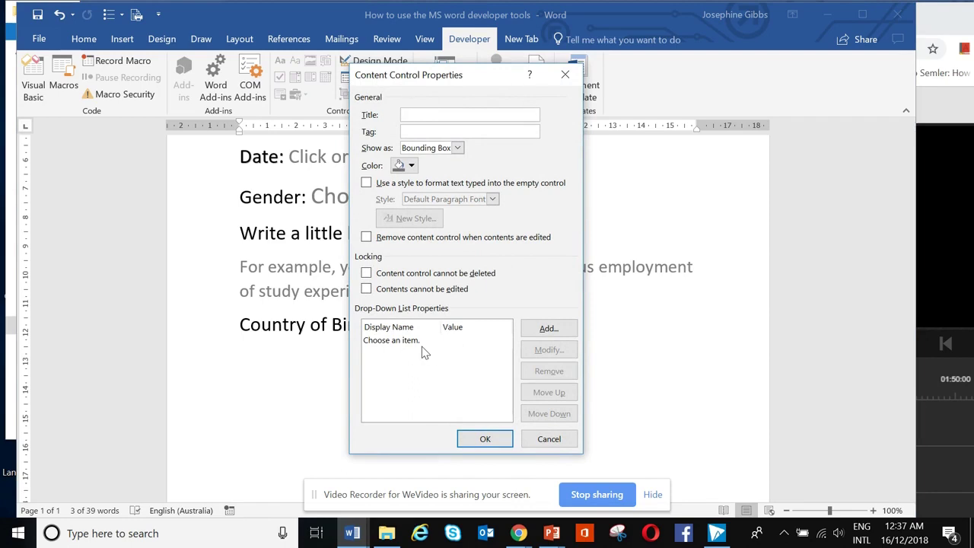
# - Add Aghanistan, Iraq and Australia as choices in the dropdown's list
pyautogui.click(536, 330)
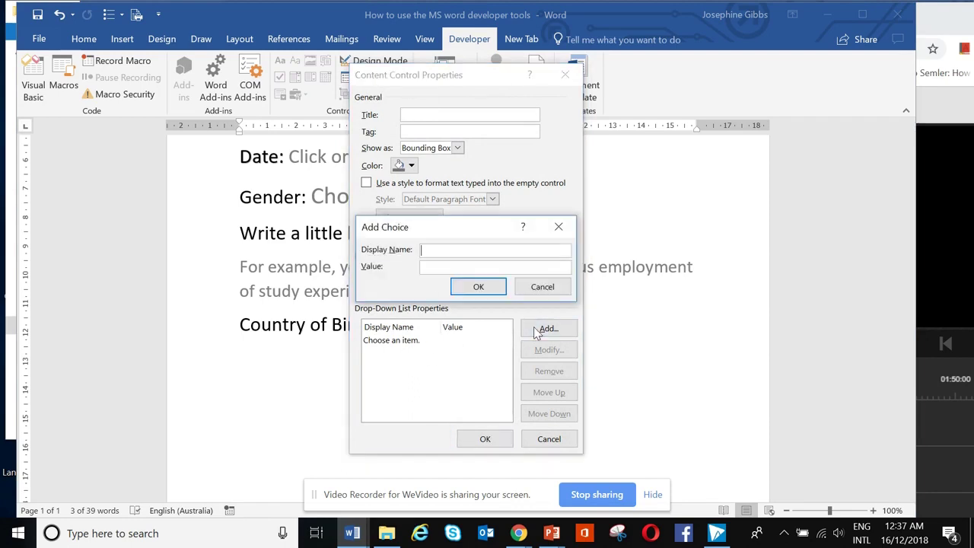
pyautogui.write('Aghan')
pyautogui.write('ista')
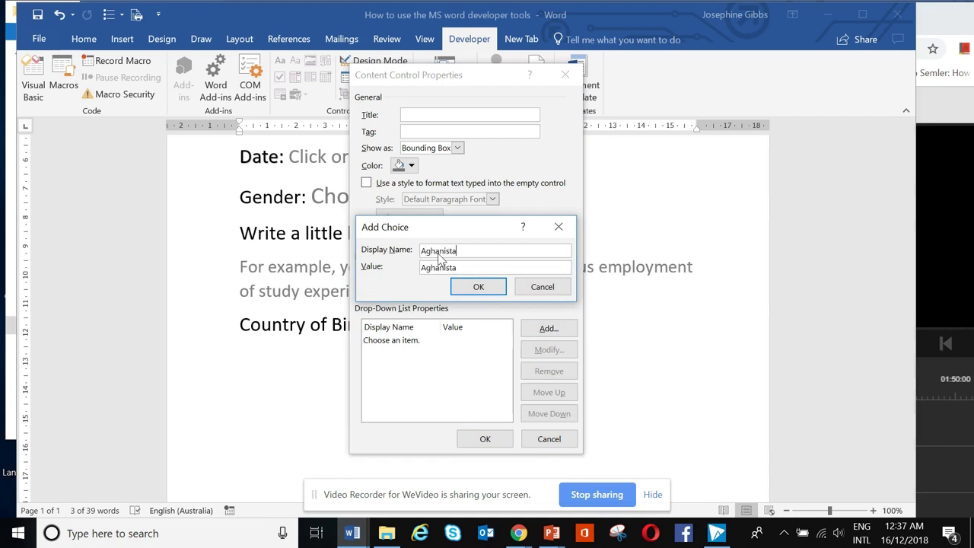
pyautogui.write('n')
pyautogui.click(477, 293)
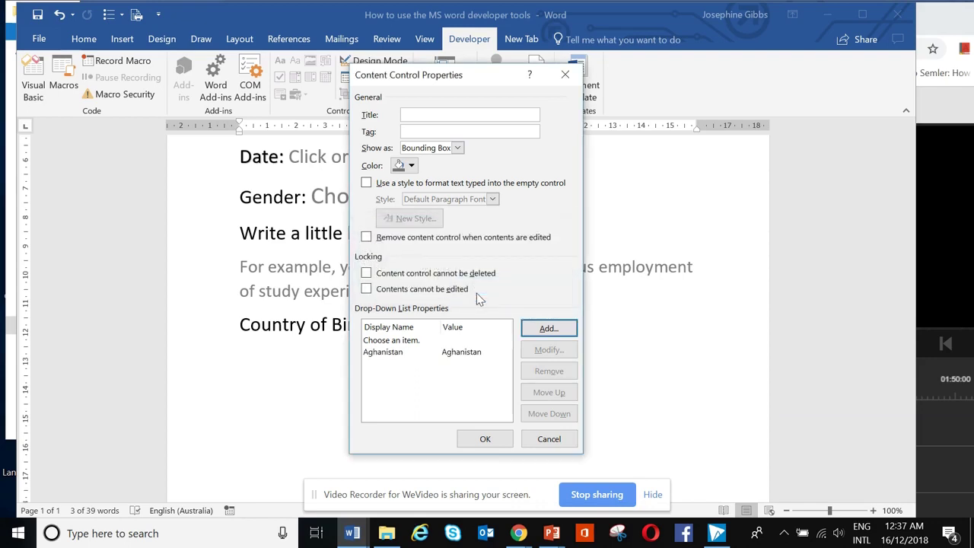
pyautogui.click(545, 335)
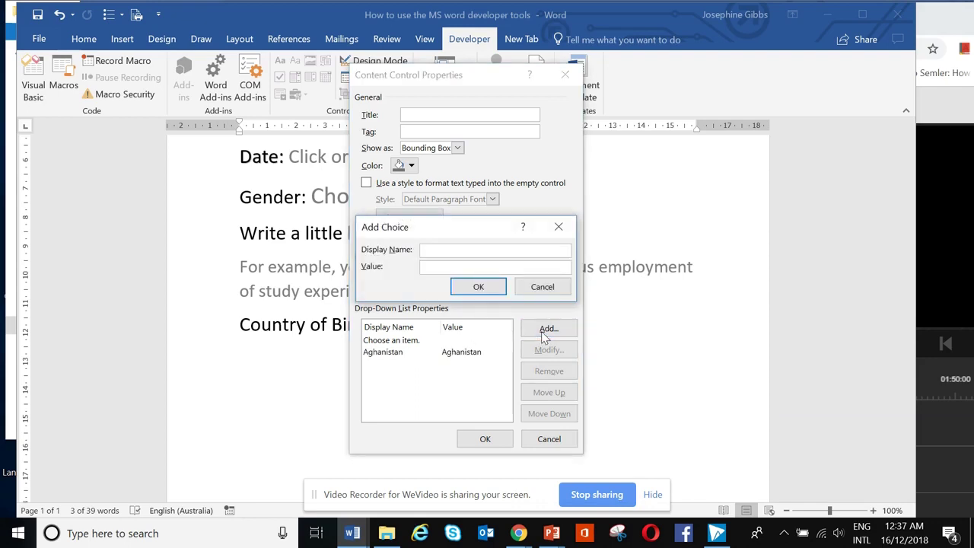
pyautogui.write('Iraq')
pyautogui.click(489, 290)
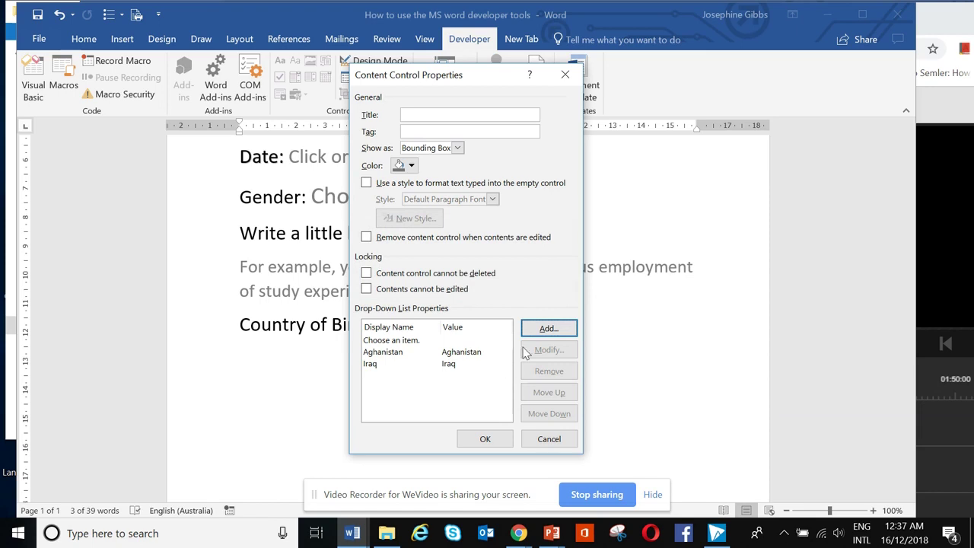
pyautogui.click(548, 335)
pyautogui.write('Australia')
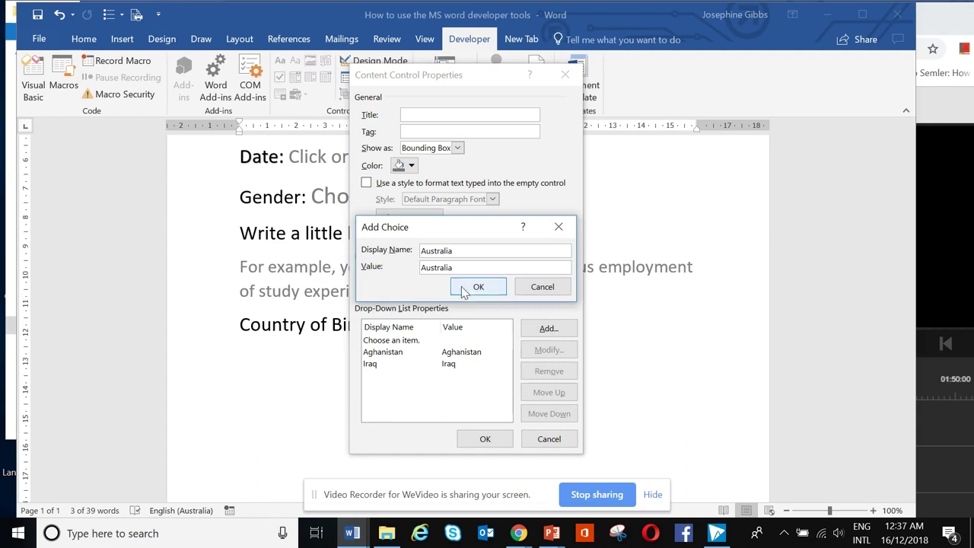
pyautogui.click(488, 287)
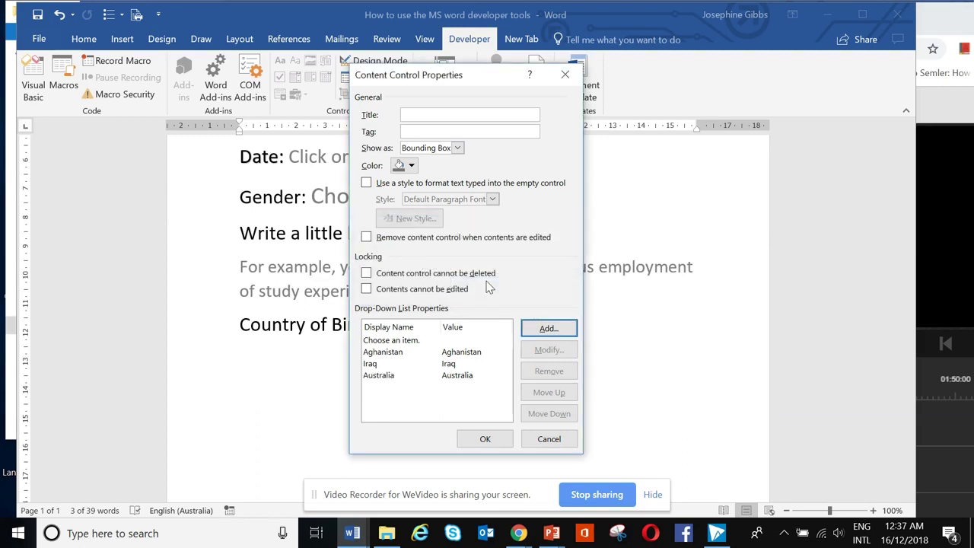
# - Add Vietman, China and Cambodia as further choices and confirm the properties
pyautogui.click(542, 329)
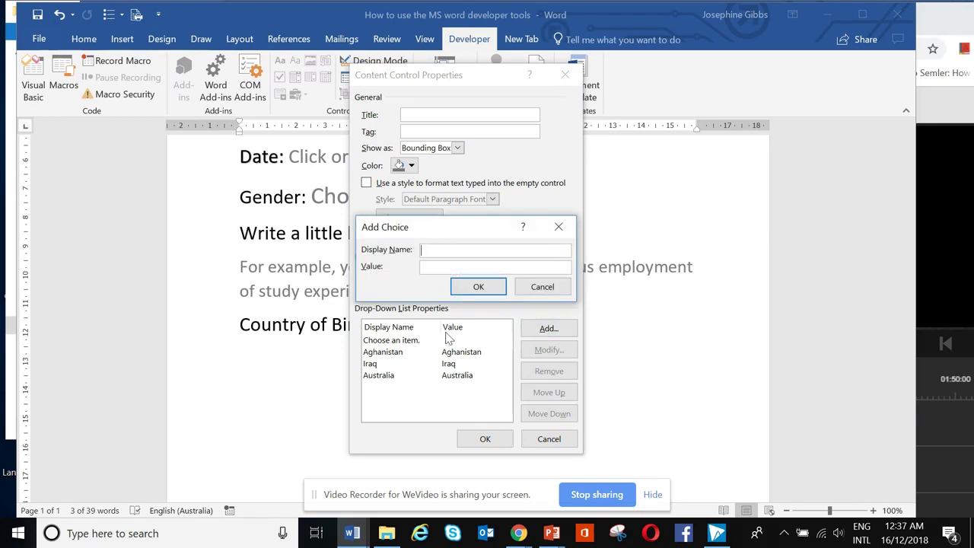
pyautogui.write('Vietman')
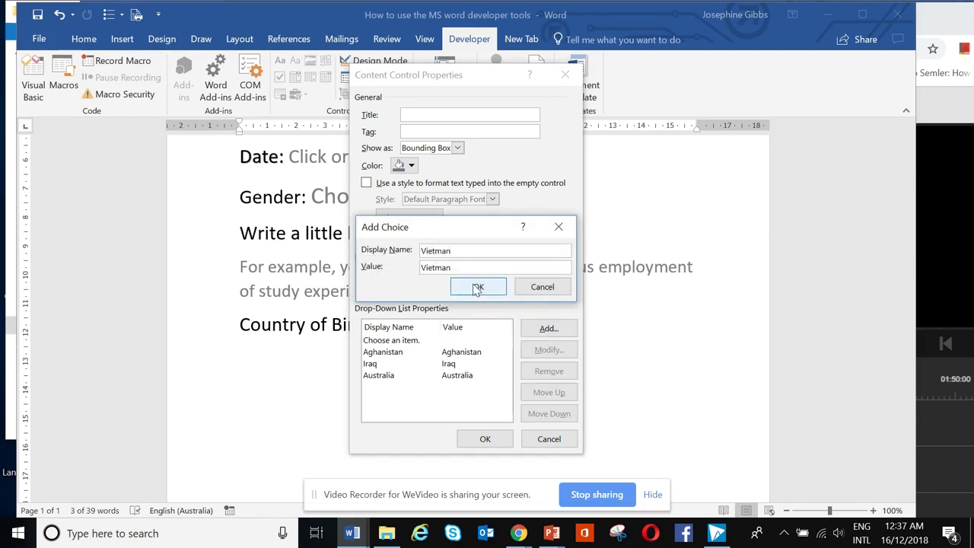
pyautogui.click(478, 287)
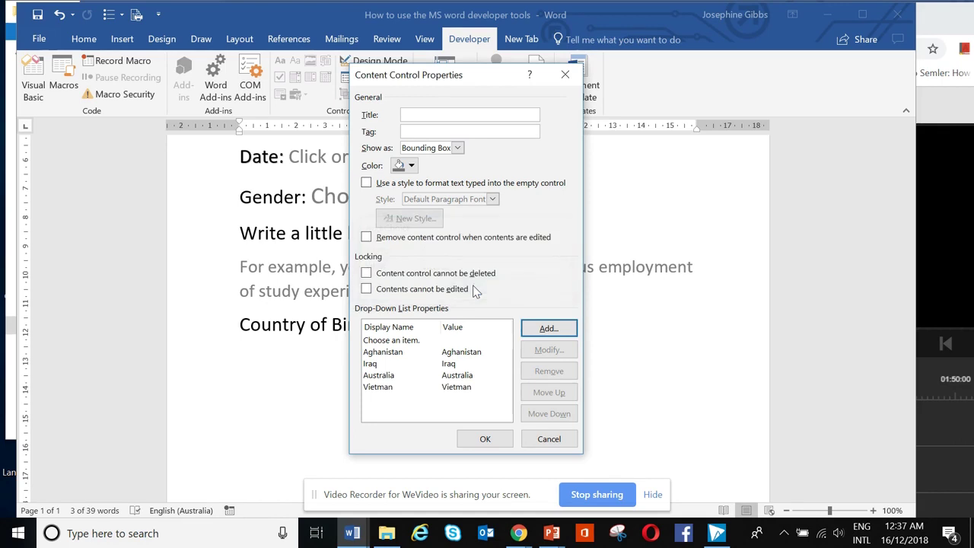
pyautogui.click(543, 329)
pyautogui.write('China')
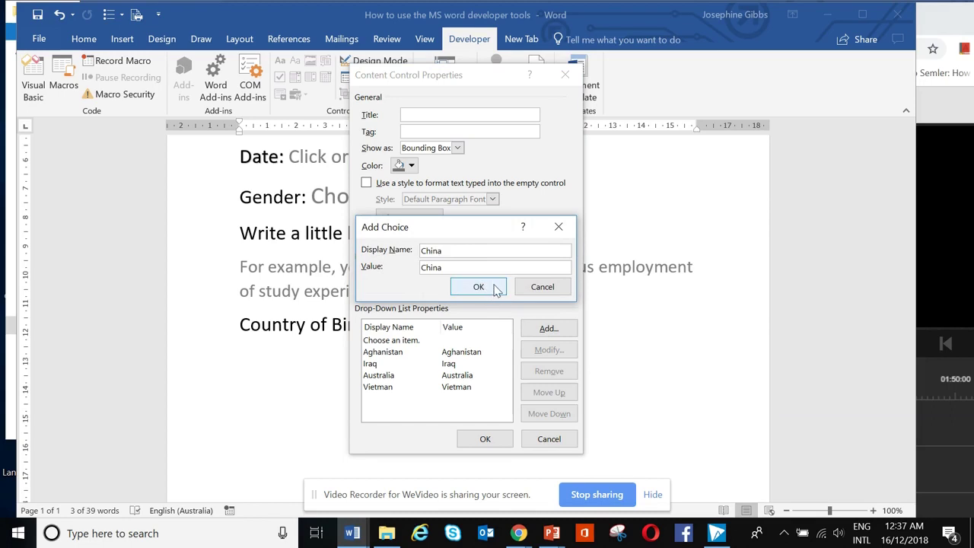
pyautogui.click(495, 288)
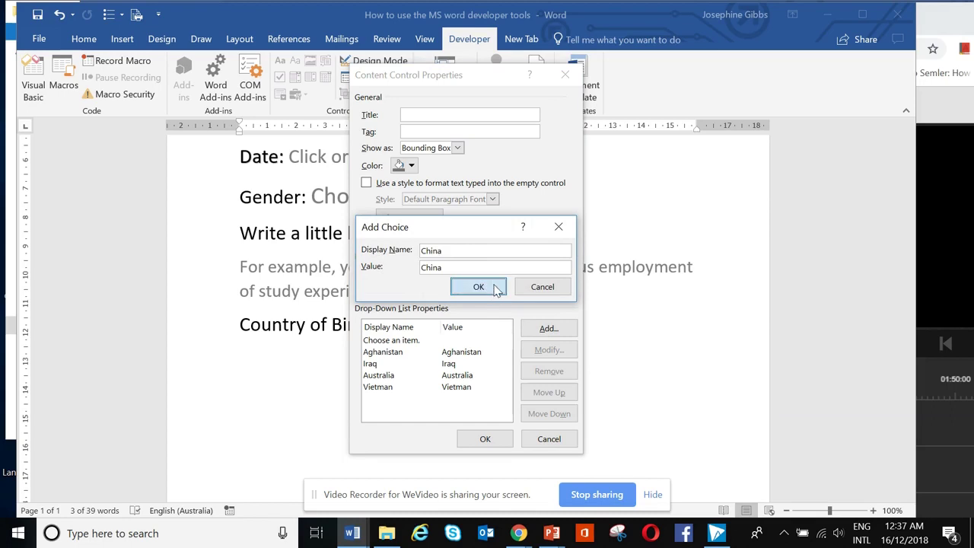
pyautogui.click(546, 332)
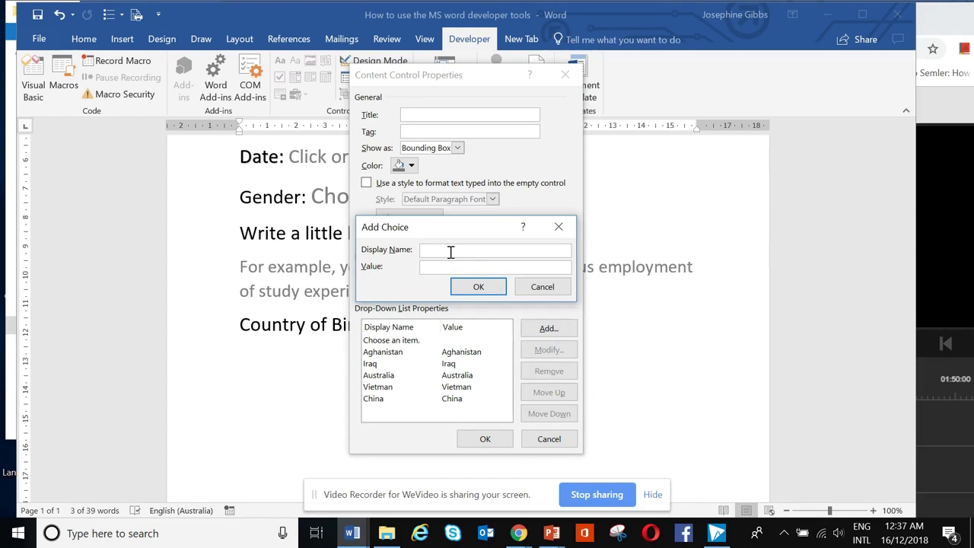
pyautogui.write('Cambodia')
pyautogui.click(478, 289)
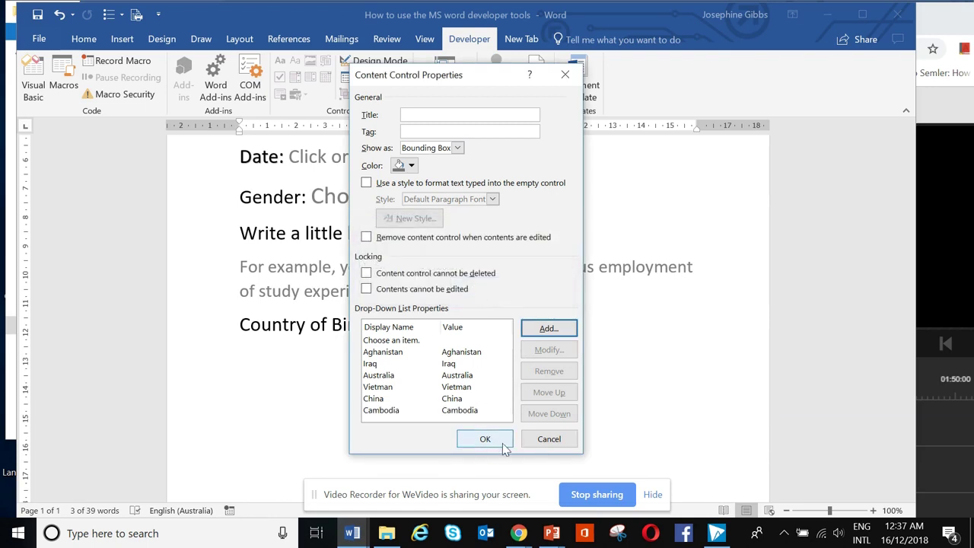
pyautogui.click(485, 439)
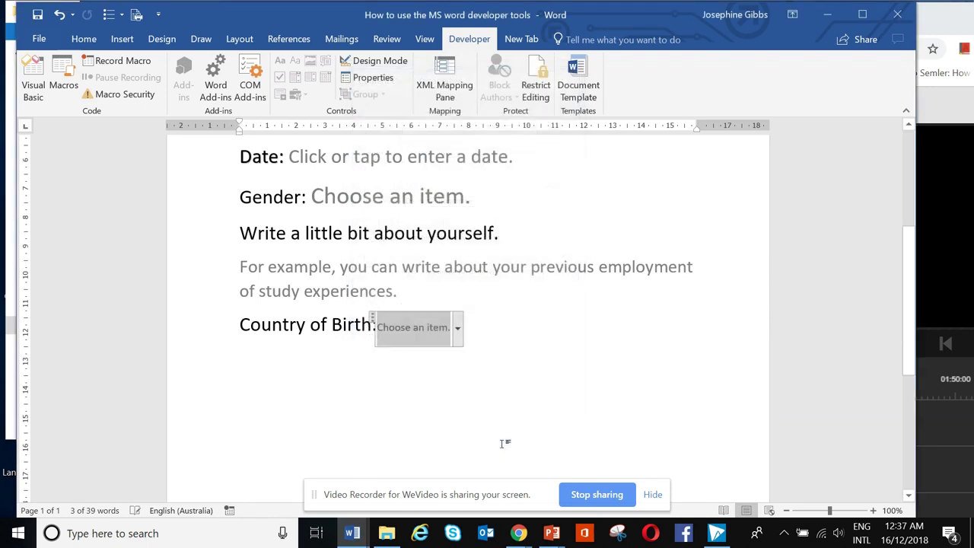
# - Type the label 'Insert Flag here' on the line below Country of Birth
pyautogui.click(490, 325)
pyautogui.scroll(-1, 489, 327)
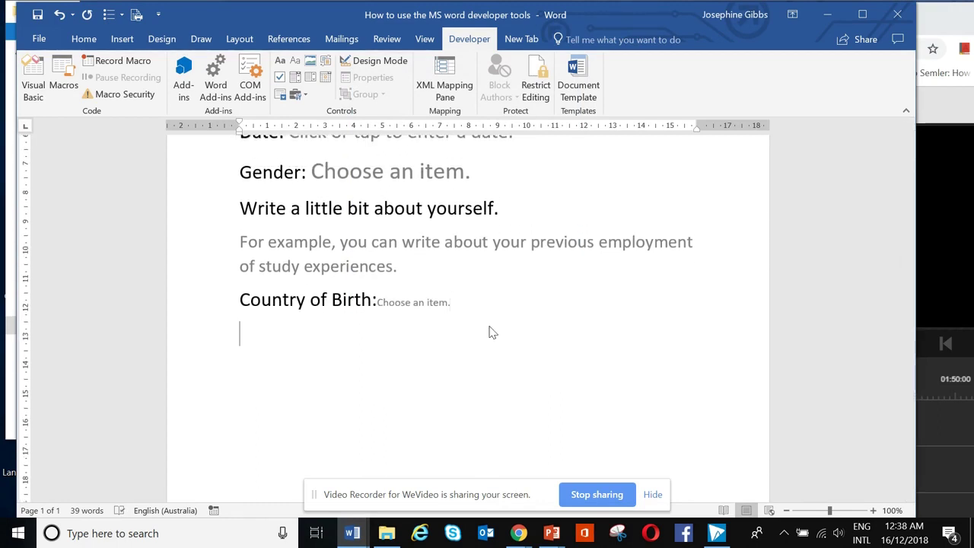
pyautogui.write('Fla')
pyautogui.write('g')
pyautogui.click(240, 334)
pyautogui.write('Inser')
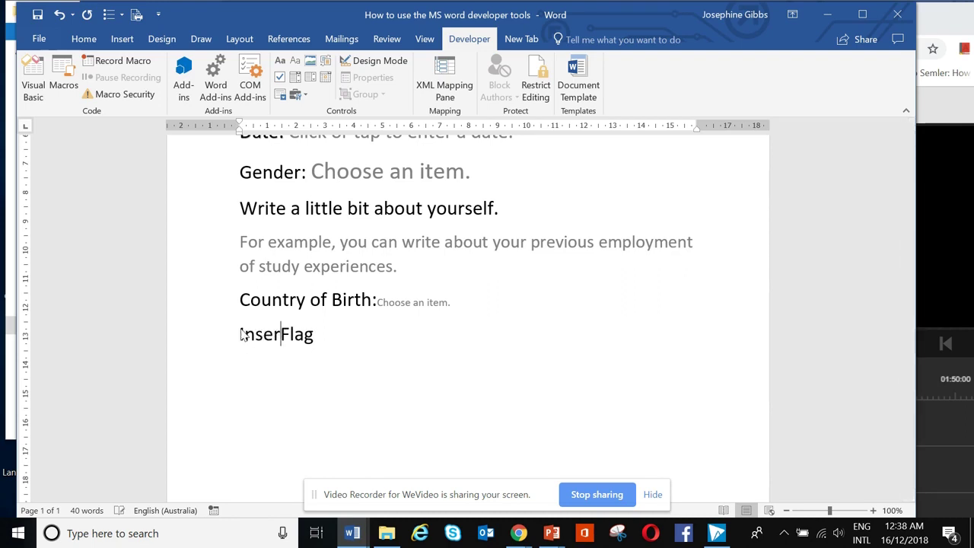
pyautogui.write('t Flag')
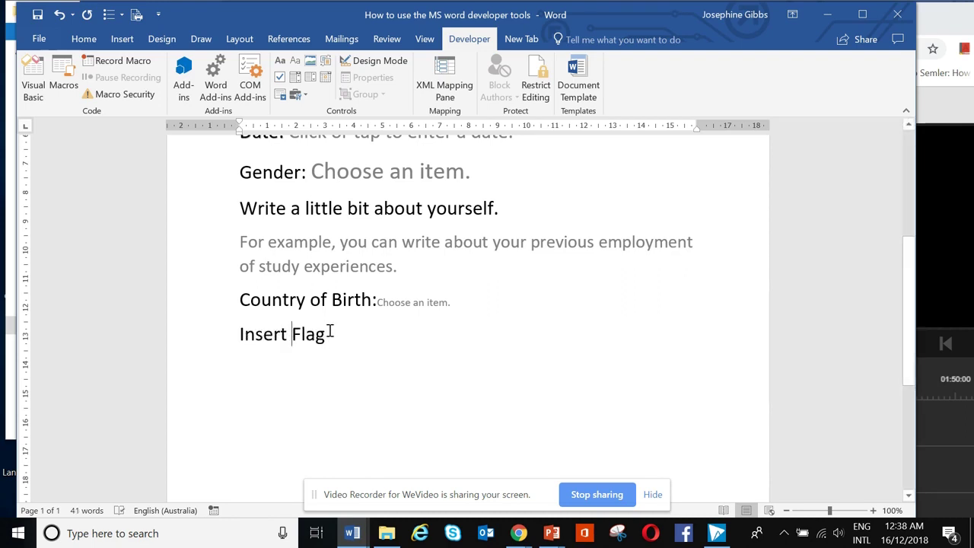
pyautogui.write(' he')
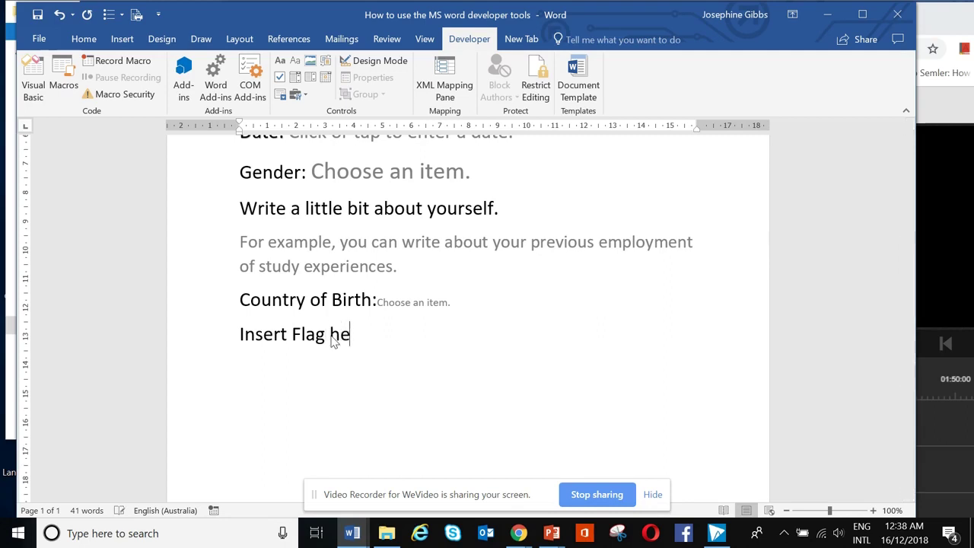
pyautogui.write('re')
# - Add a widened picture content control beside the flag label, then start a new line
pyautogui.click(310, 62)
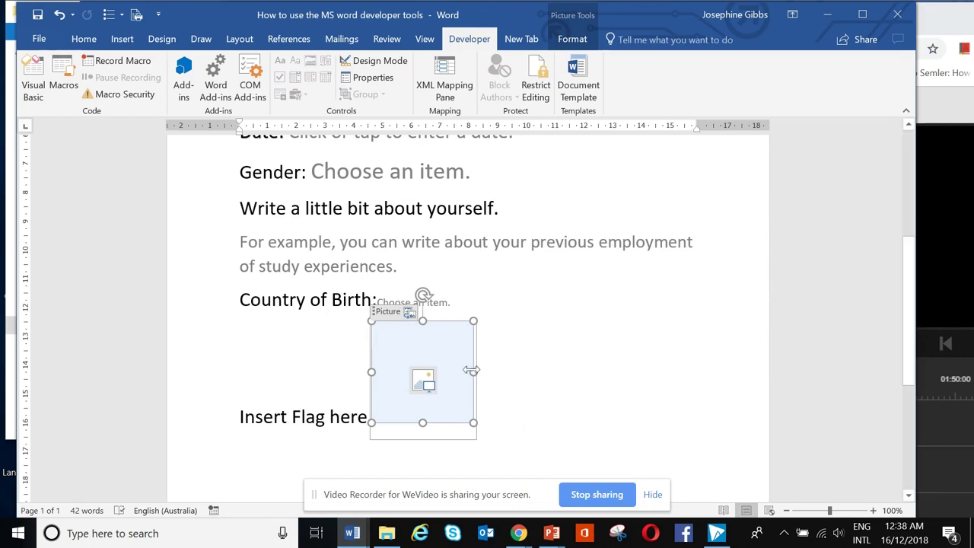
pyautogui.moveTo(472, 371); pyautogui.dragTo(547, 372)
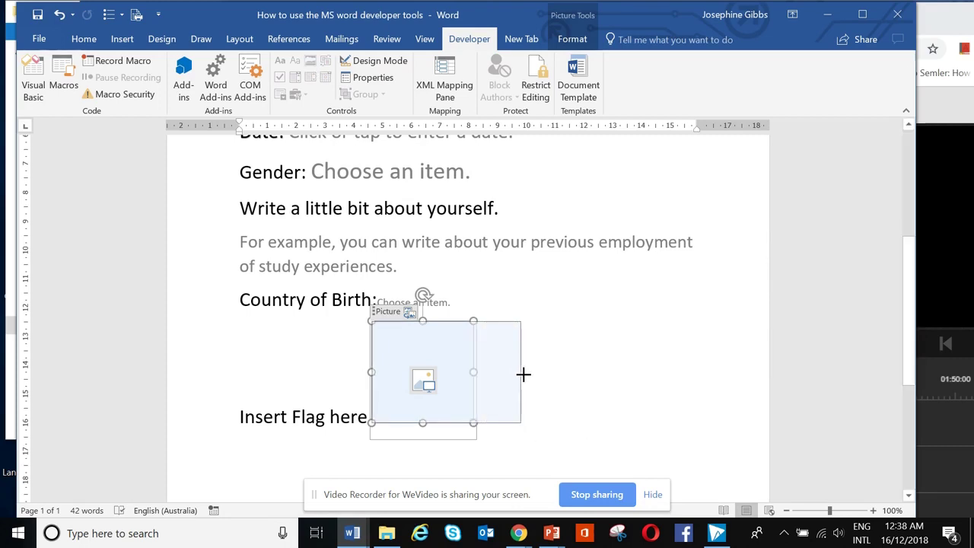
pyautogui.click(609, 384)
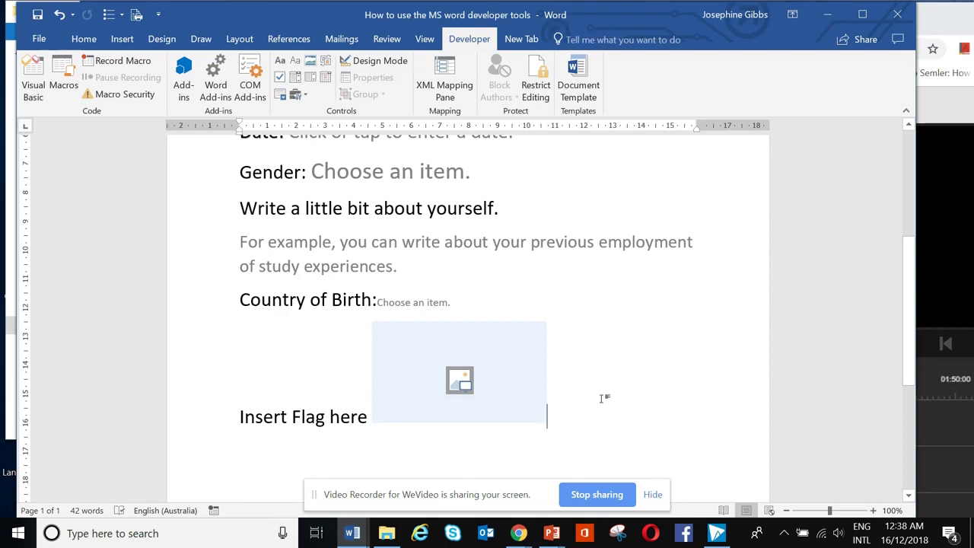
pyautogui.press('Return')
pyautogui.scroll(-3, 603, 397)
pyautogui.scroll(3, 602, 398)
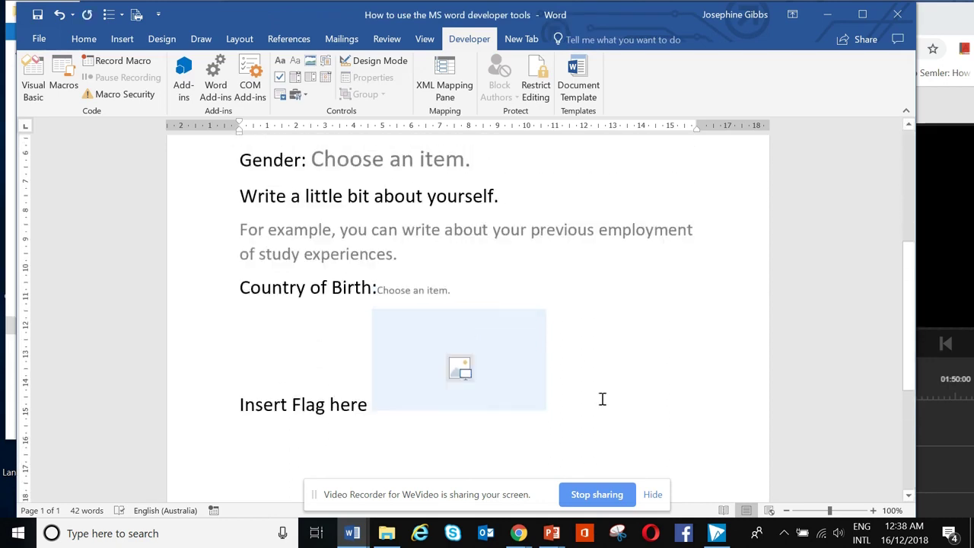
pyautogui.scroll(2, 602, 399)
pyautogui.scroll(1, 602, 399)
pyautogui.scroll(-3, 602, 399)
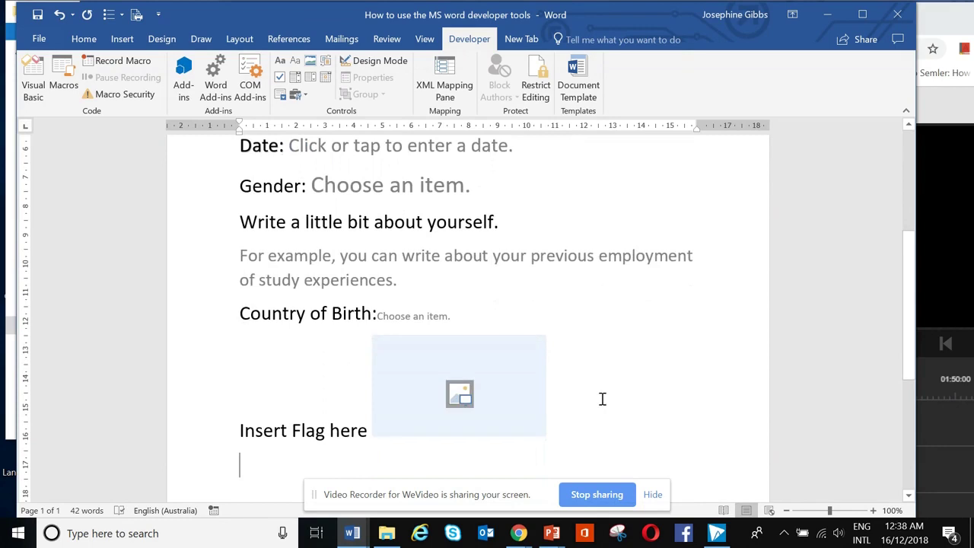
pyautogui.scroll(-3, 602, 399)
pyautogui.scroll(4, 602, 399)
pyautogui.scroll(2, 602, 399)
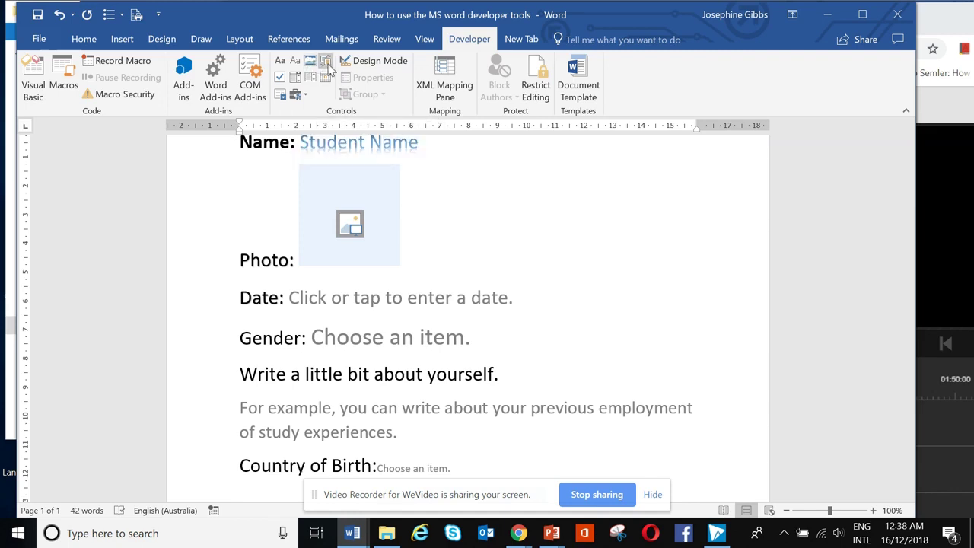
# - Open the legacy form and ActiveX controls gallery
pyautogui.click(298, 96)
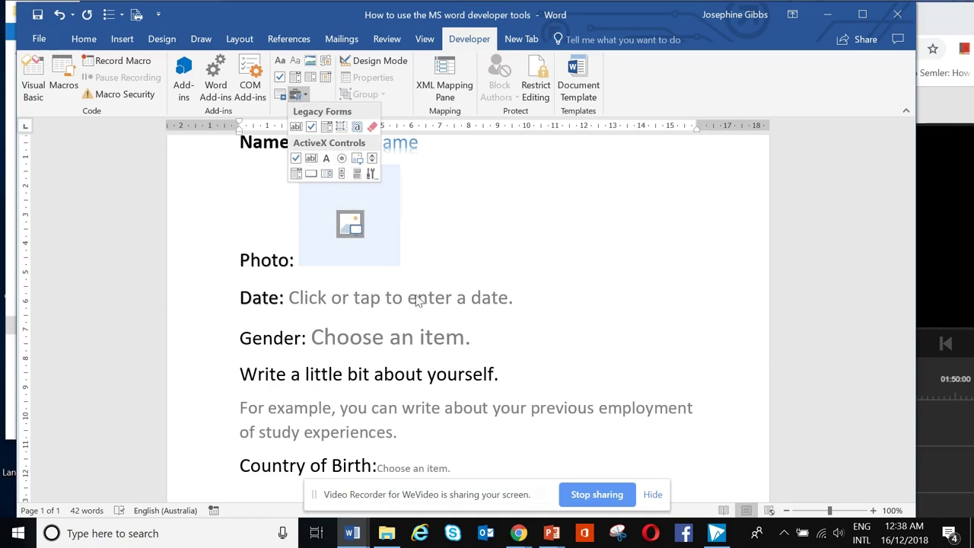
pyautogui.scroll(-3, 458, 317)
pyautogui.scroll(-2, 457, 318)
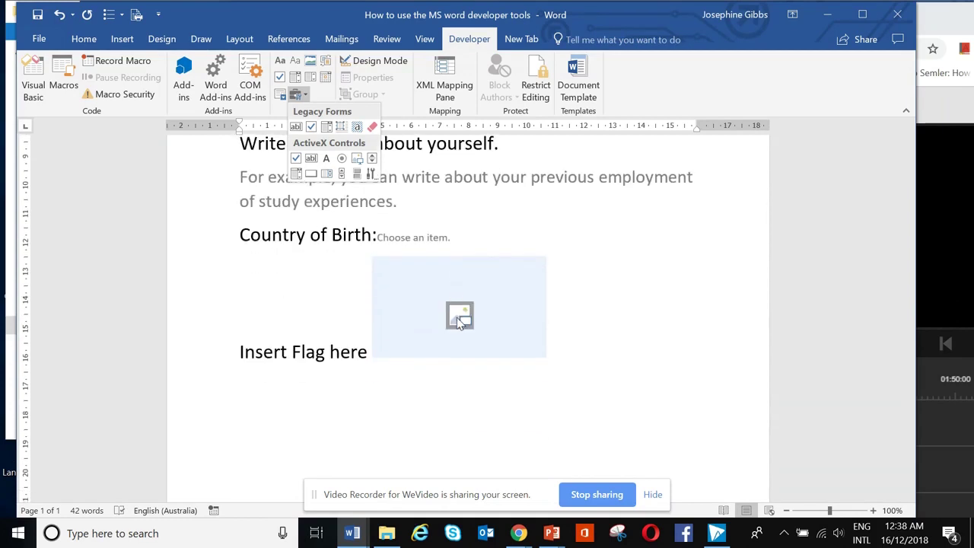
# - Type the label 'Your hours:' on the line below the flag placeholder
pyautogui.click(558, 353)
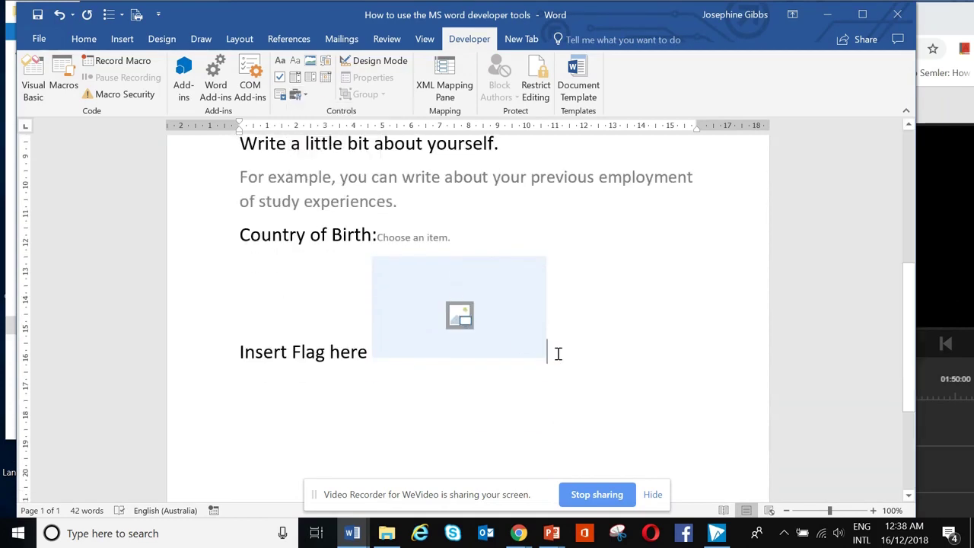
pyautogui.write('Your')
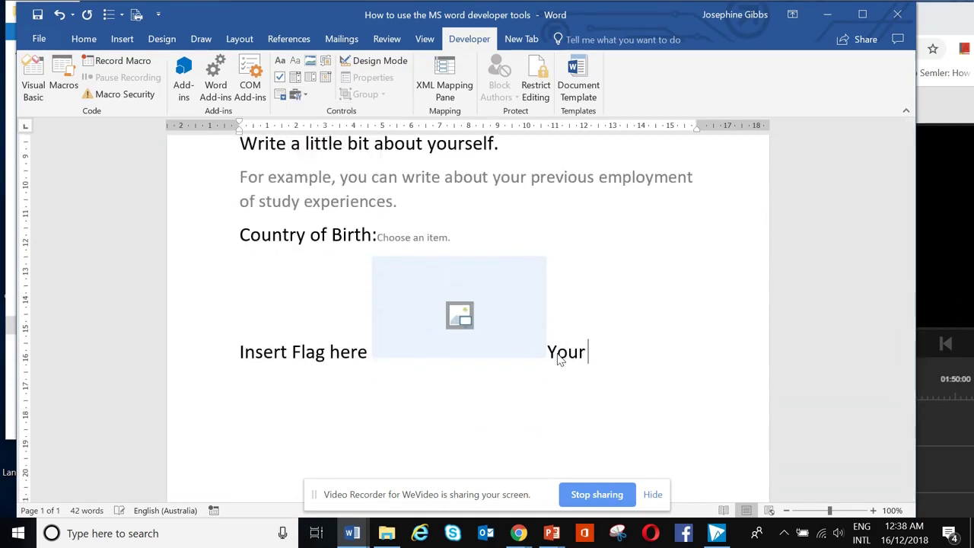
pyautogui.press('BackSpace')
pyautogui.press('BackSpace')
pyautogui.press('BackSpace')
pyautogui.press('BackSpace')
pyautogui.write('Your ')
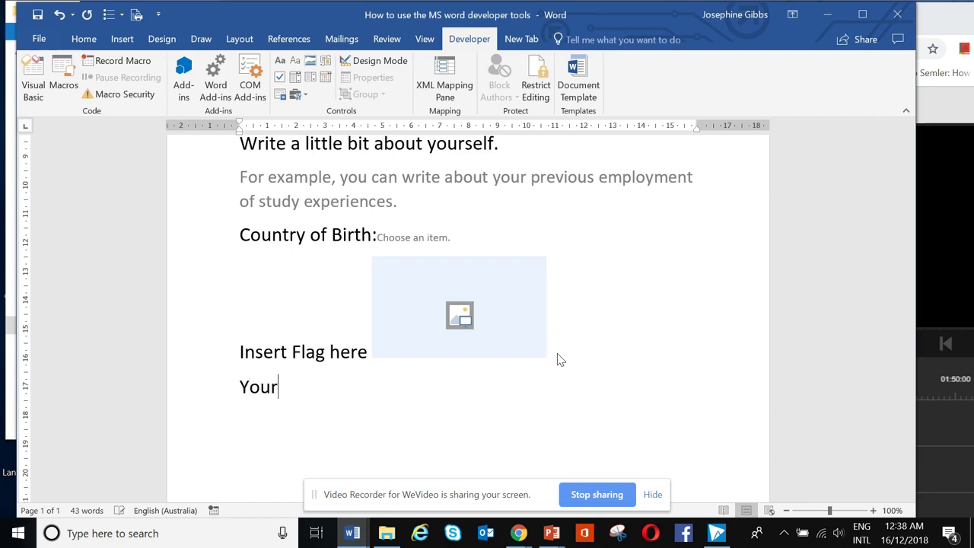
pyautogui.write('hpours')
pyautogui.press('BackSpace')
pyautogui.press('BackSpace')
pyautogui.press('BackSpace')
pyautogui.press('BackSpace')
pyautogui.write('ours')
pyautogui.write(':')
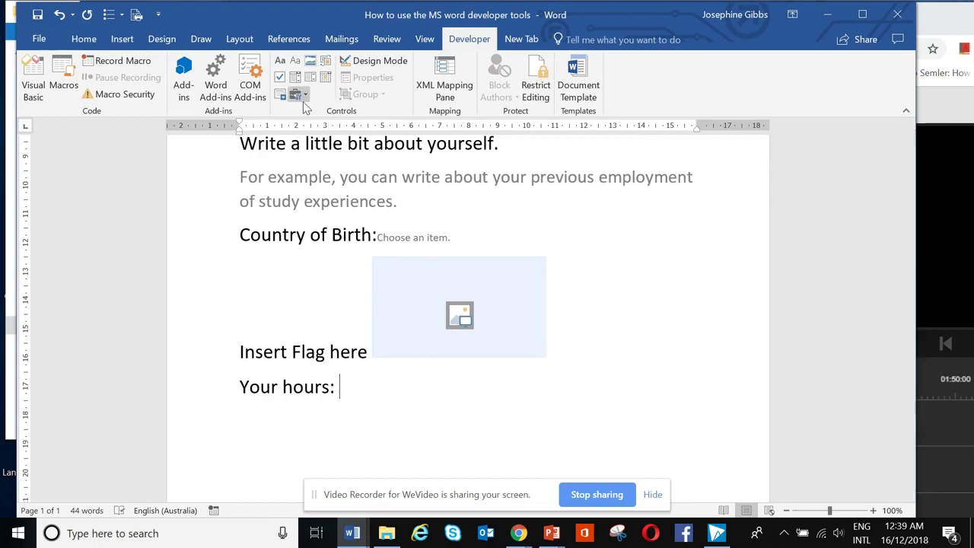
# - Add a check box labelled '9-11:15', then an indented empty line beneath it
pyautogui.click(279, 78)
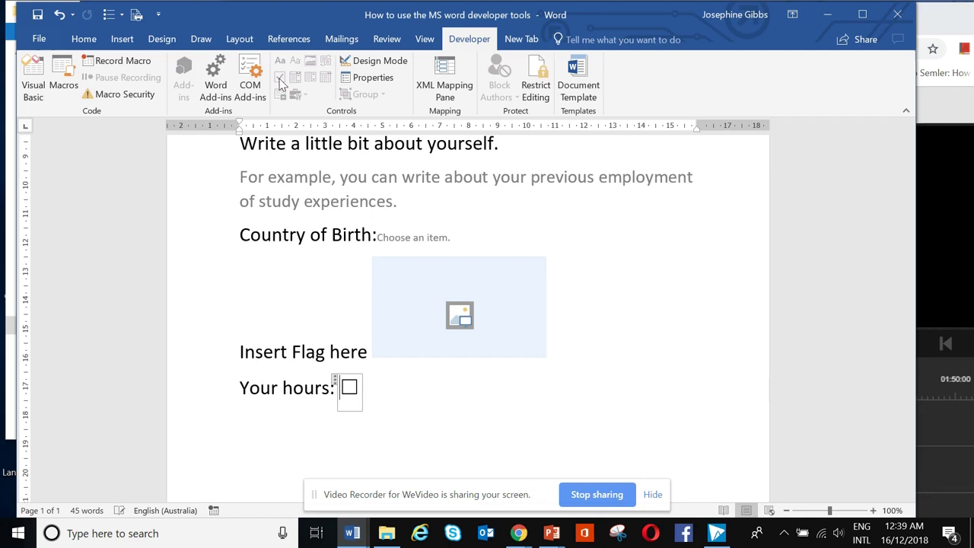
pyautogui.click(378, 379)
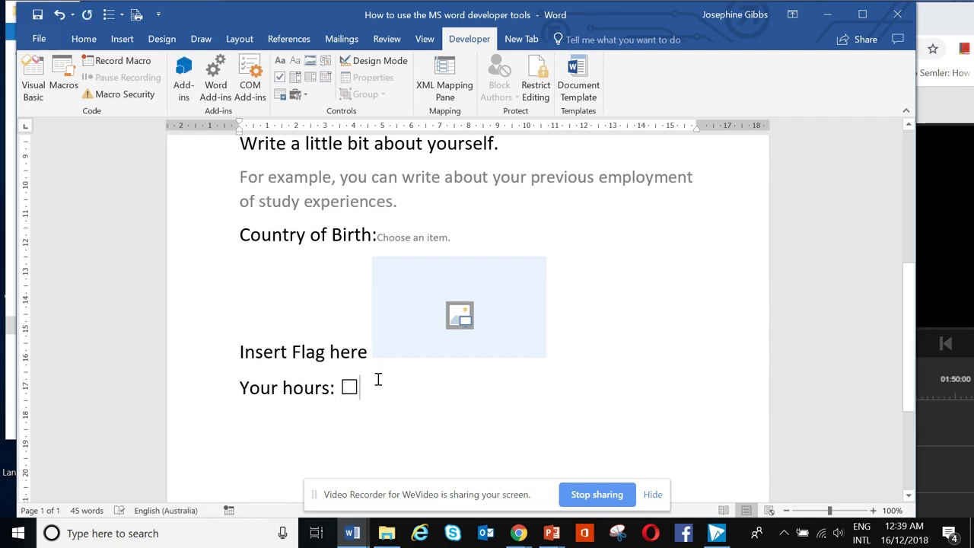
pyautogui.write('9-11')
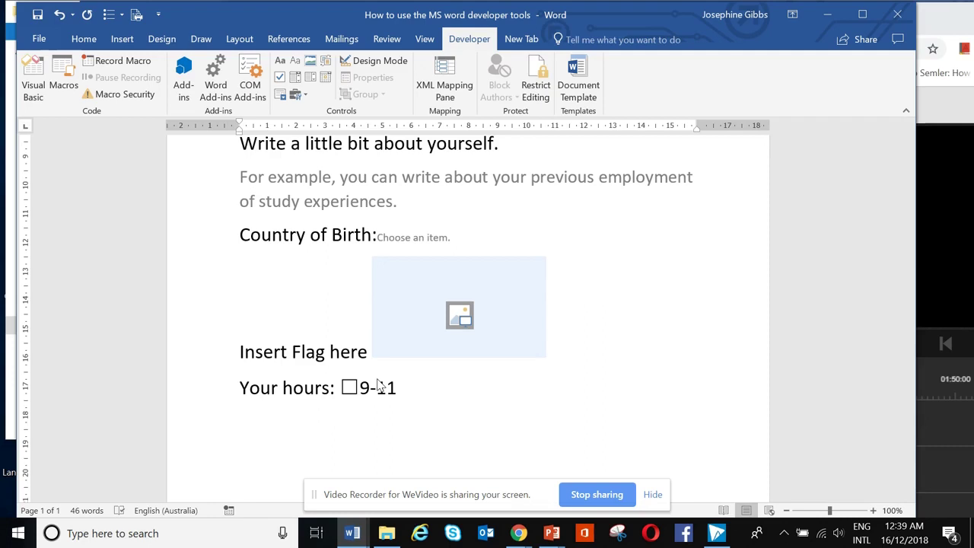
pyautogui.write(':1')
pyautogui.write('5')
pyautogui.press('Return')
pyautogui.moveTo(239, 128); pyautogui.dragTo(340, 128)
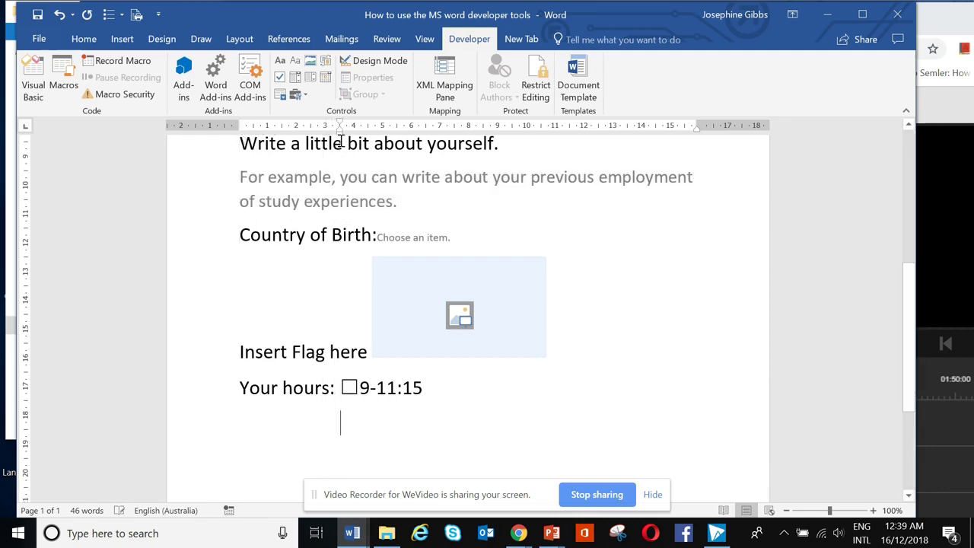
# - Add a second hours check box labelled 9-12:15
pyautogui.click(280, 78)
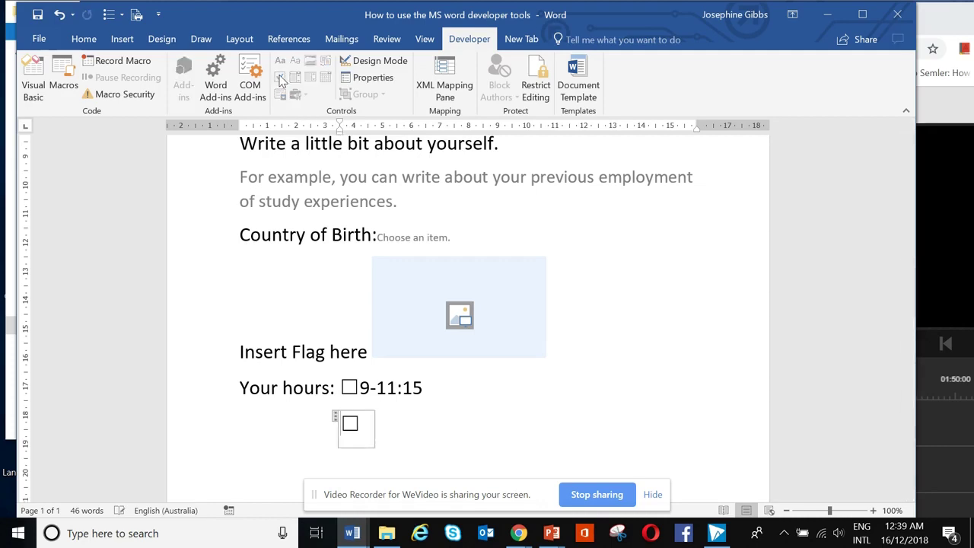
pyautogui.click(380, 434)
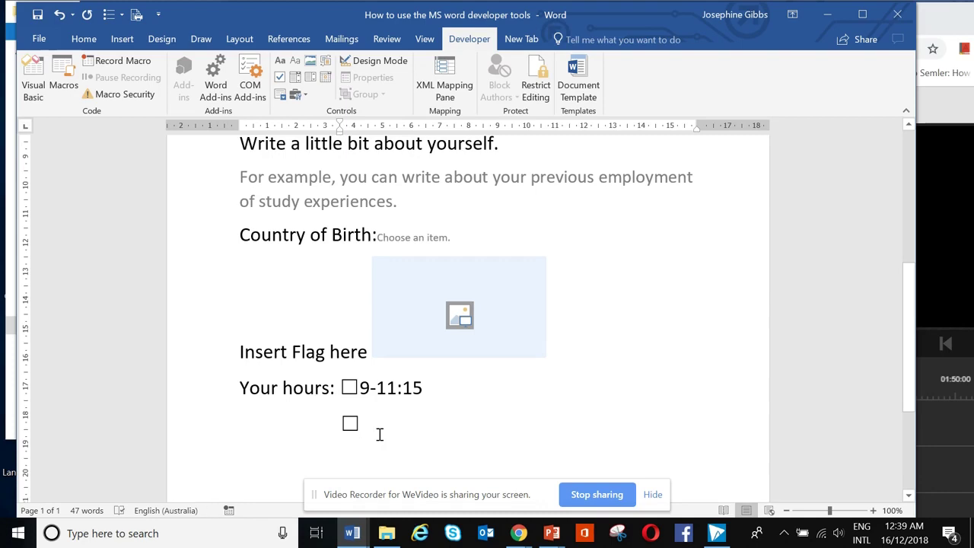
pyautogui.write('9')
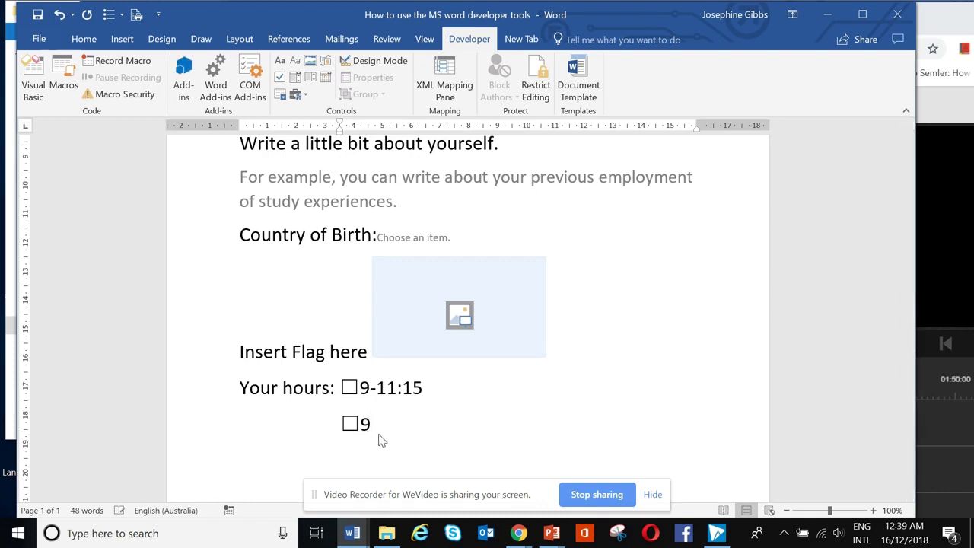
pyautogui.write('-12:1')
pyautogui.write('5')
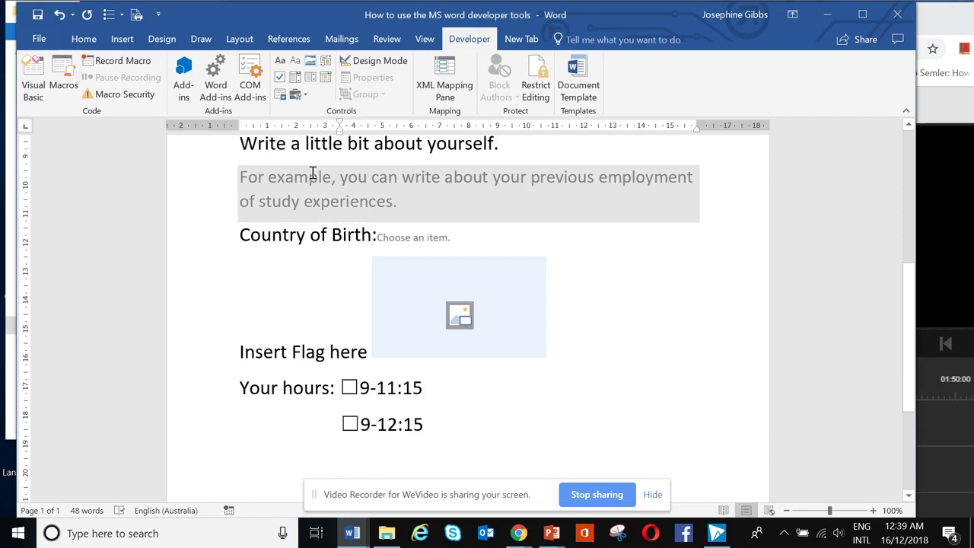
# - Add a third hours check box below it, labelled 9-02:15
pyautogui.click(279, 77)
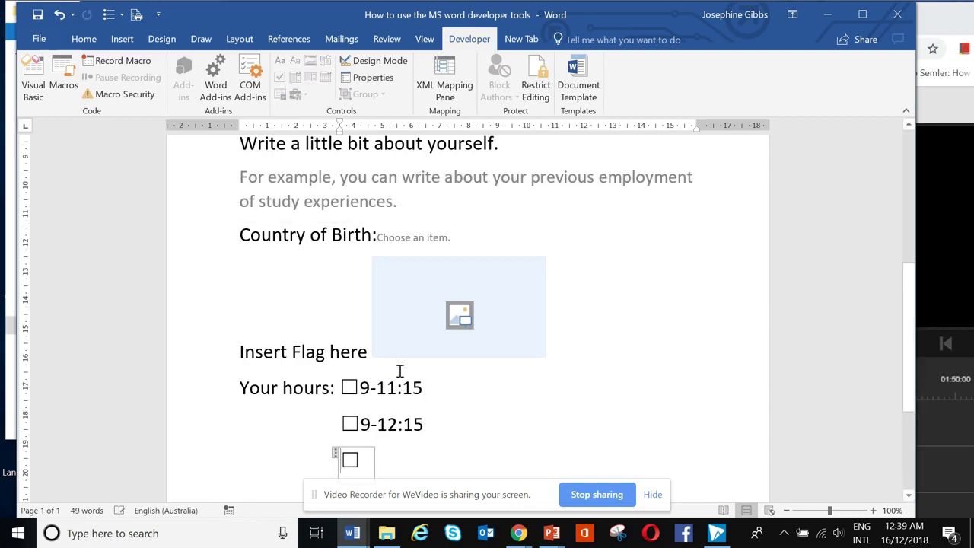
pyautogui.click(386, 464)
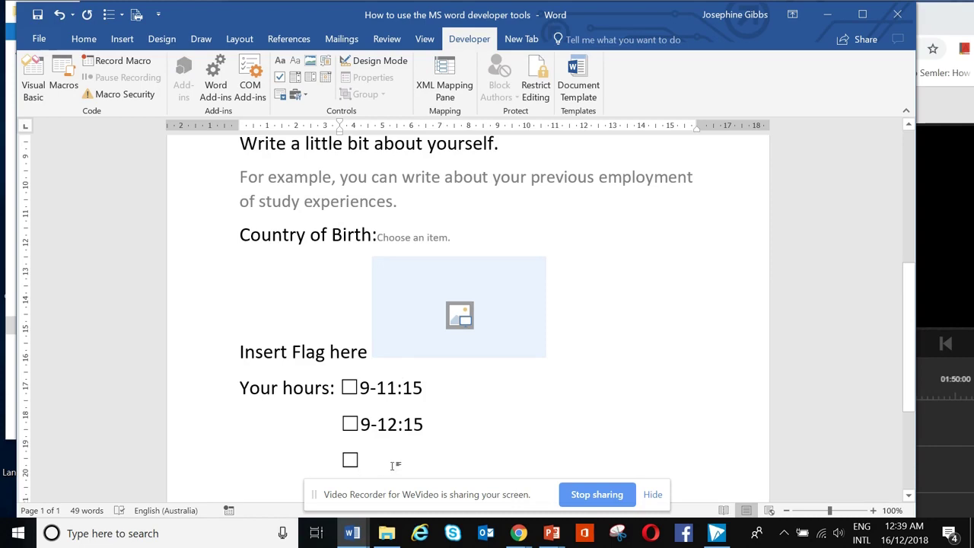
pyautogui.write('9:')
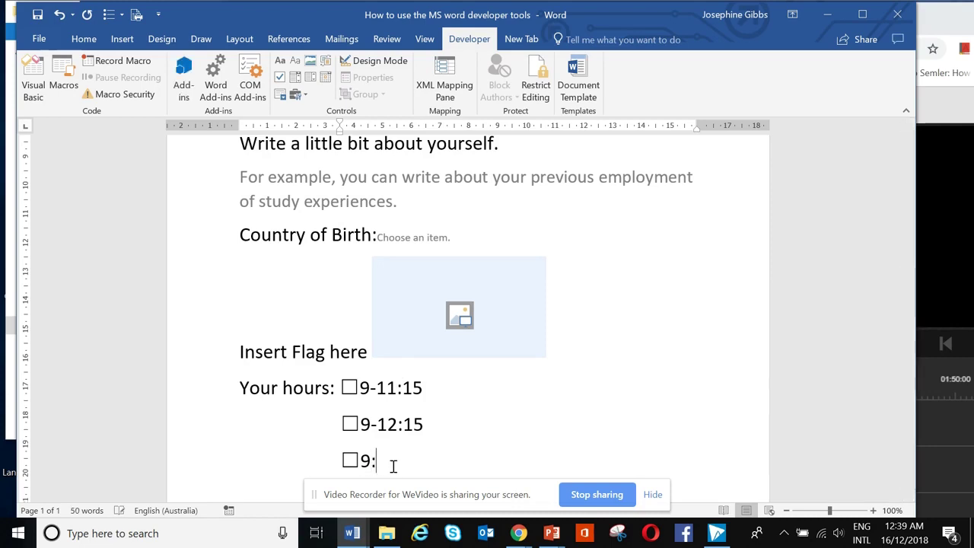
pyautogui.write('2')
pyautogui.write('2')
pyautogui.write(':15')
pyautogui.click(378, 460)
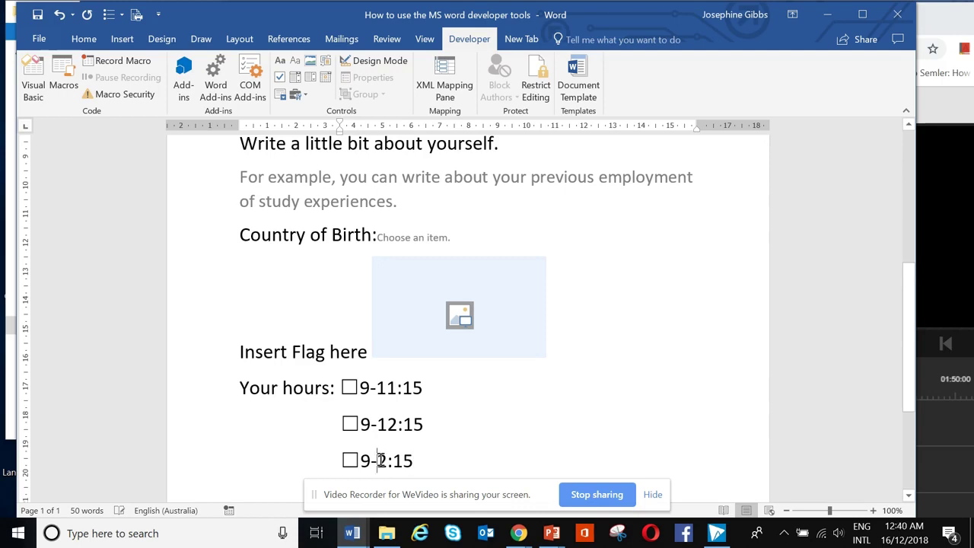
pyautogui.write('0')
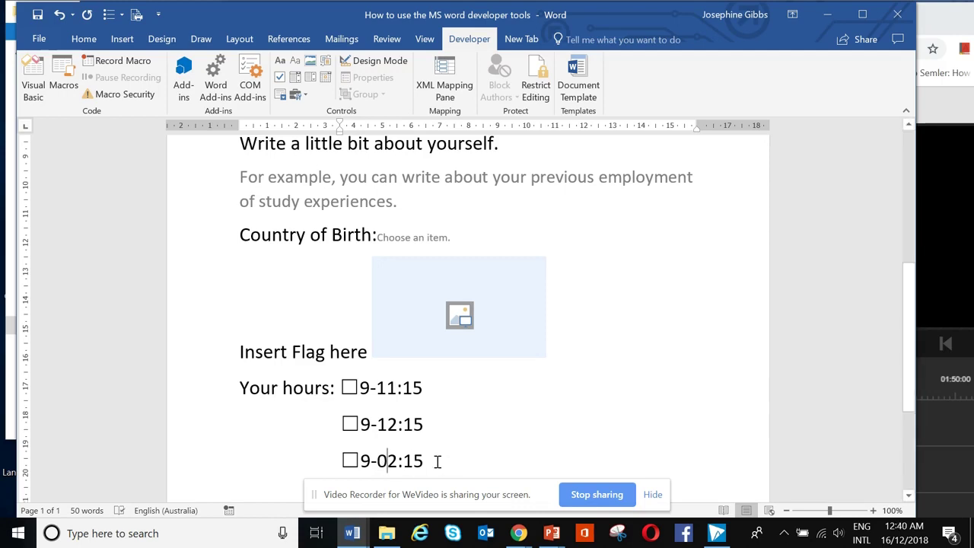
# - Start an unindented empty line below the 9-02:15 option
pyautogui.click(438, 462)
pyautogui.press('Return')
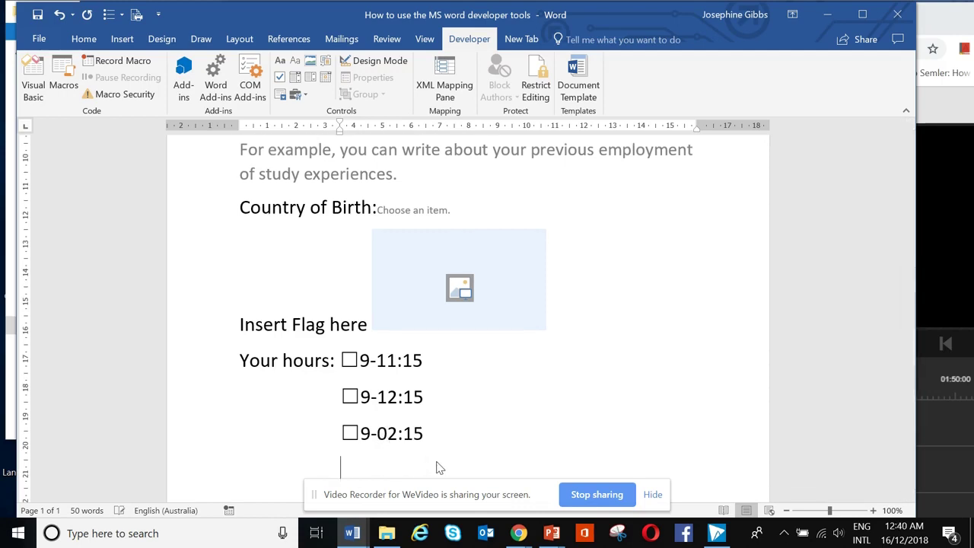
pyautogui.press('BackSpace')
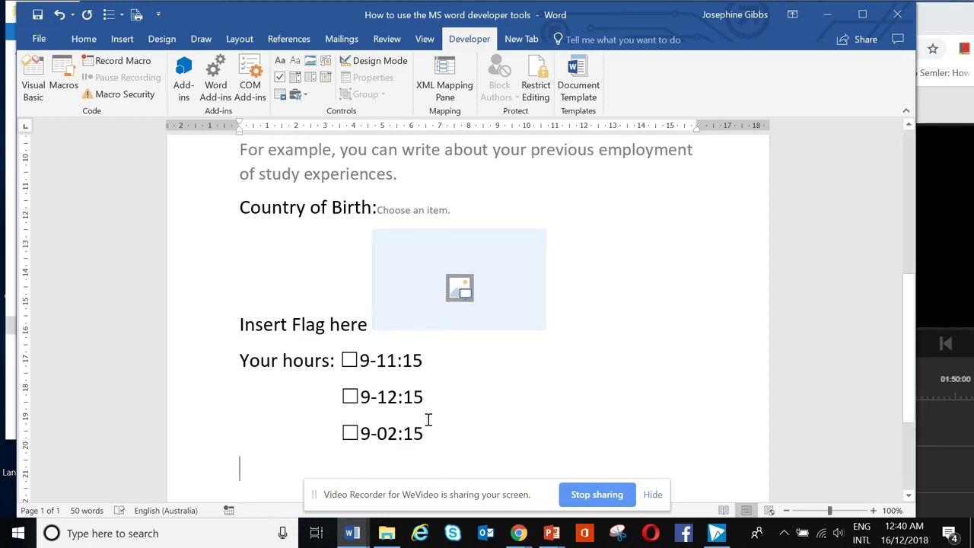
pyautogui.scroll(3, 502, 392)
pyautogui.scroll(-5, 503, 390)
pyautogui.scroll(5, 504, 390)
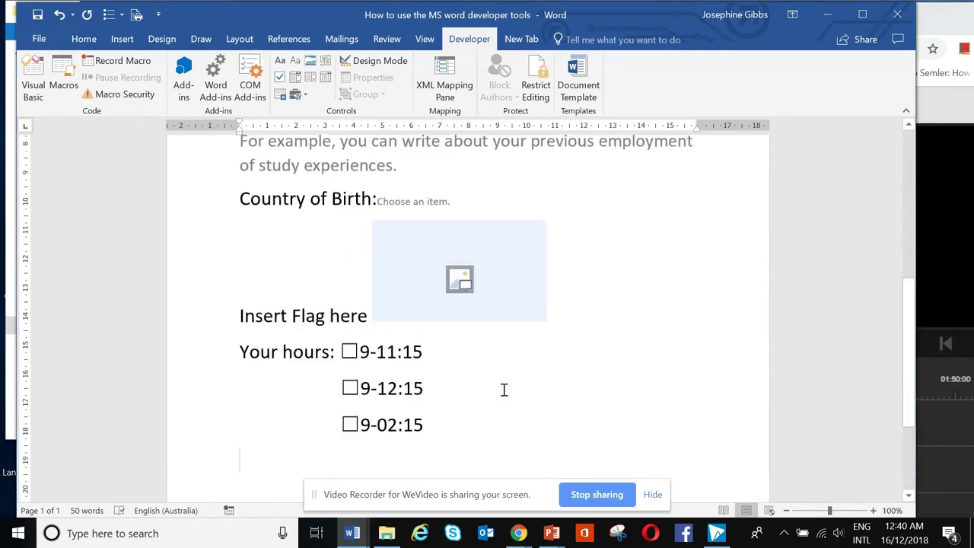
pyautogui.scroll(-2, 504, 389)
pyautogui.scroll(-3, 504, 389)
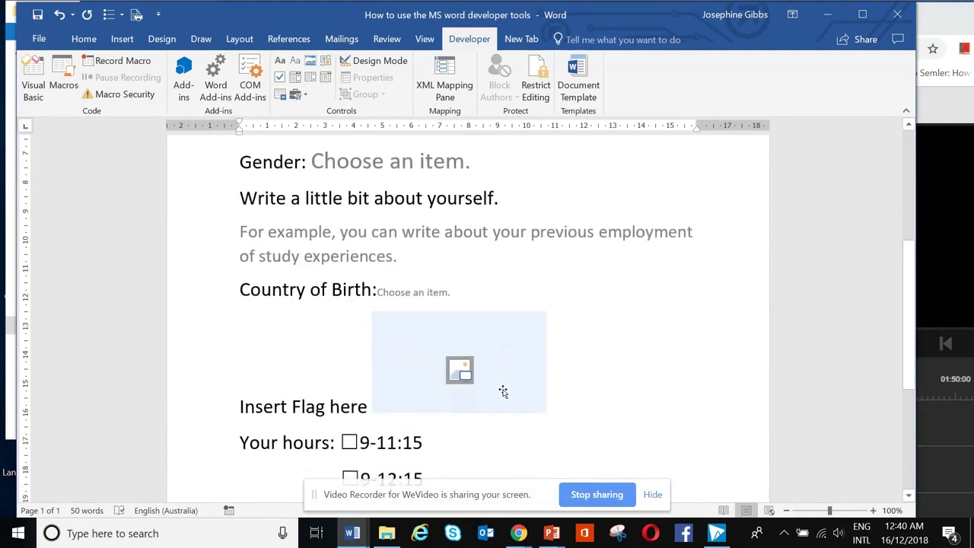
pyautogui.scroll(5, 504, 390)
pyautogui.scroll(1, 503, 390)
pyautogui.scroll(-3, 504, 390)
pyautogui.scroll(-3, 504, 389)
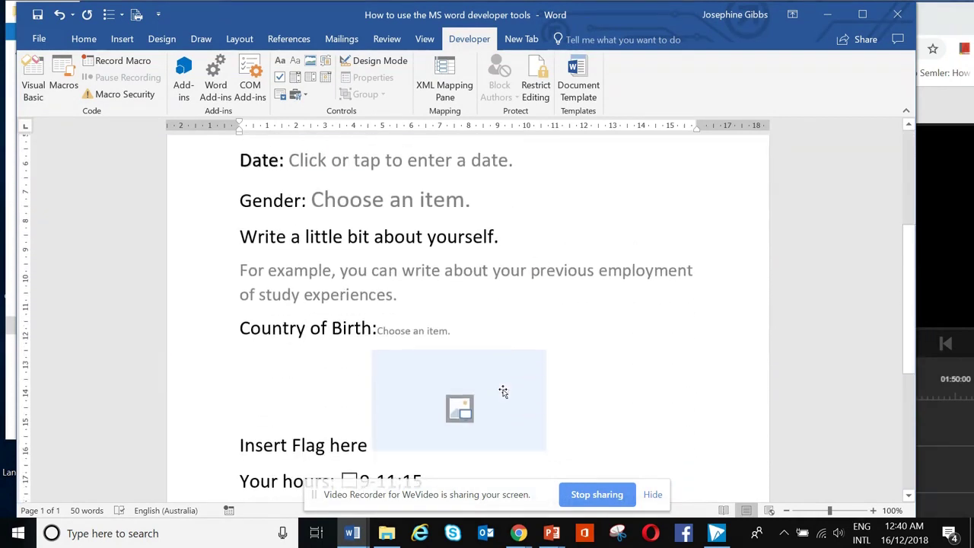
pyautogui.scroll(-1, 504, 389)
pyautogui.scroll(-3, 504, 390)
pyautogui.scroll(-1, 504, 390)
pyautogui.scroll(3, 504, 390)
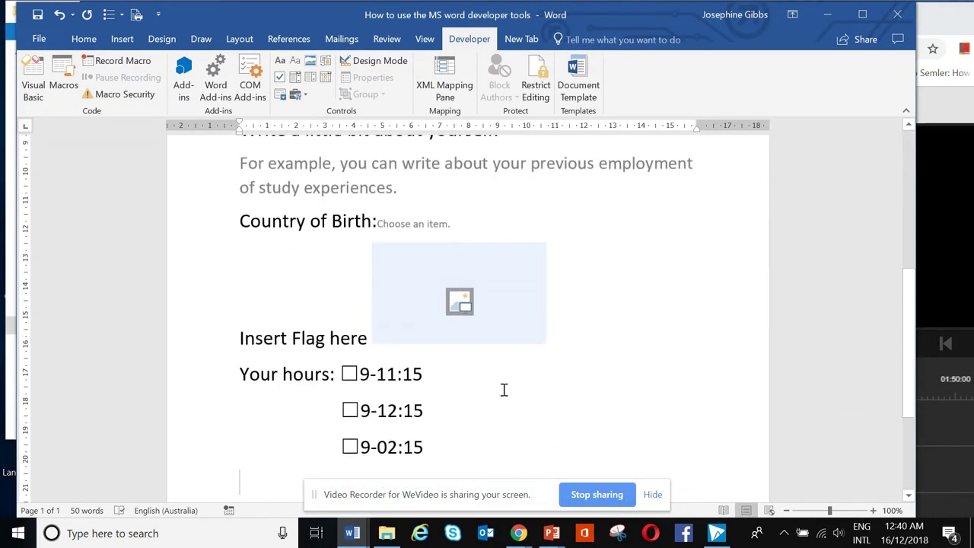
pyautogui.click(297, 97)
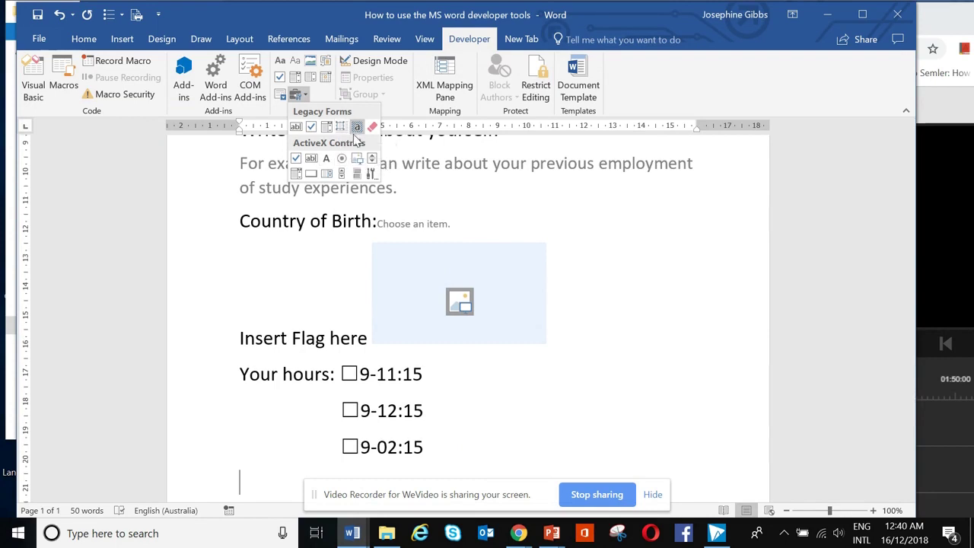
pyautogui.click(384, 279)
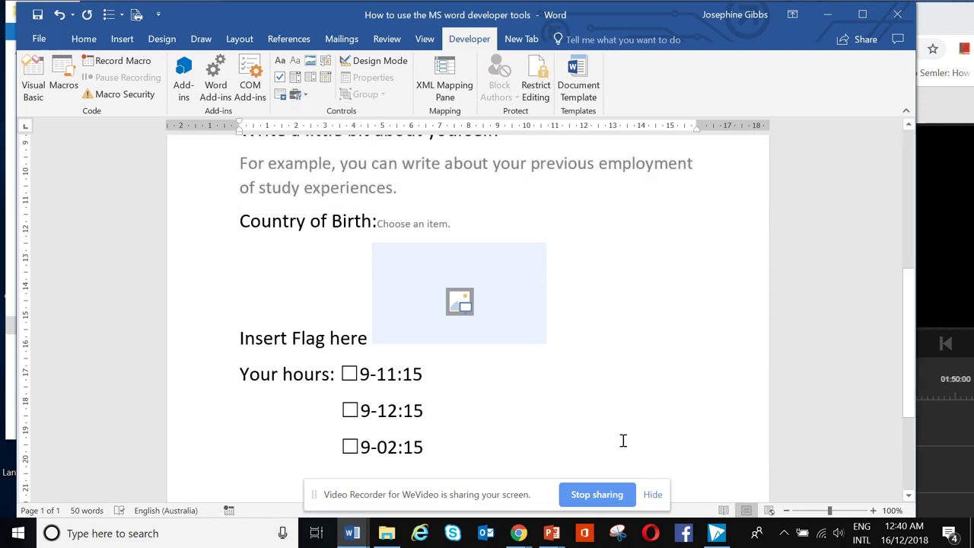
pyautogui.scroll(-3, 623, 440)
pyautogui.scroll(8, 623, 441)
pyautogui.scroll(5, 622, 441)
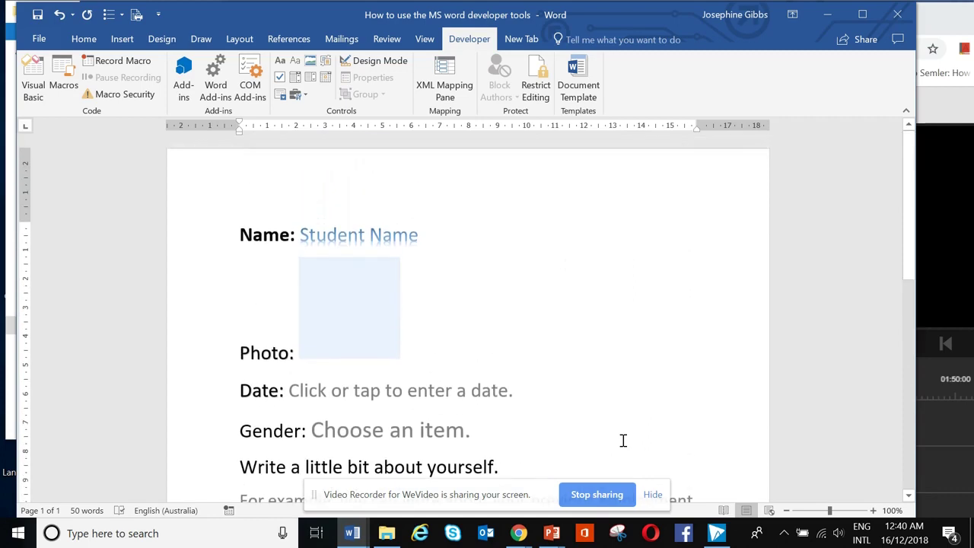
pyautogui.scroll(-3, 622, 441)
pyautogui.scroll(-1, 622, 441)
pyautogui.scroll(-2, 622, 440)
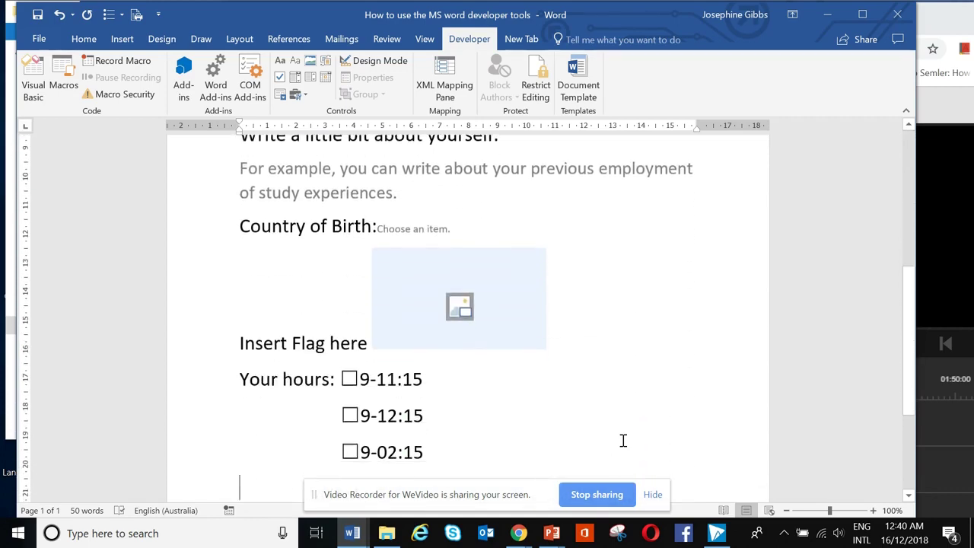
pyautogui.scroll(-1, 622, 441)
pyautogui.scroll(5, 622, 441)
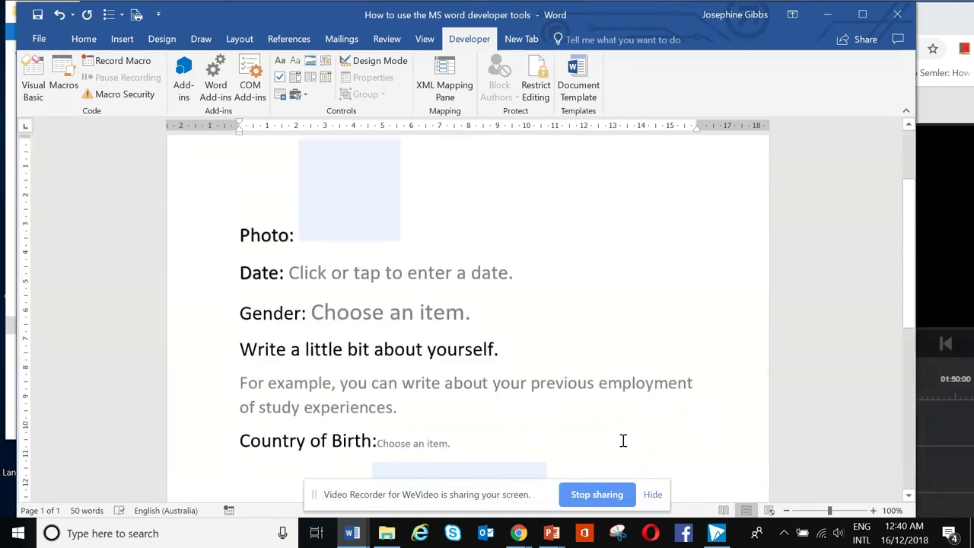
pyautogui.scroll(1, 622, 441)
pyautogui.scroll(2, 623, 440)
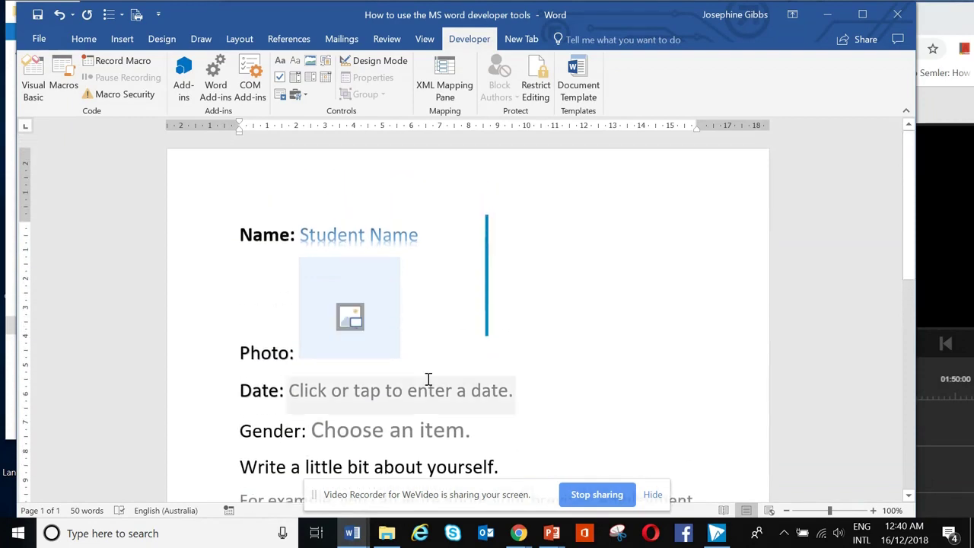
pyautogui.click(396, 244)
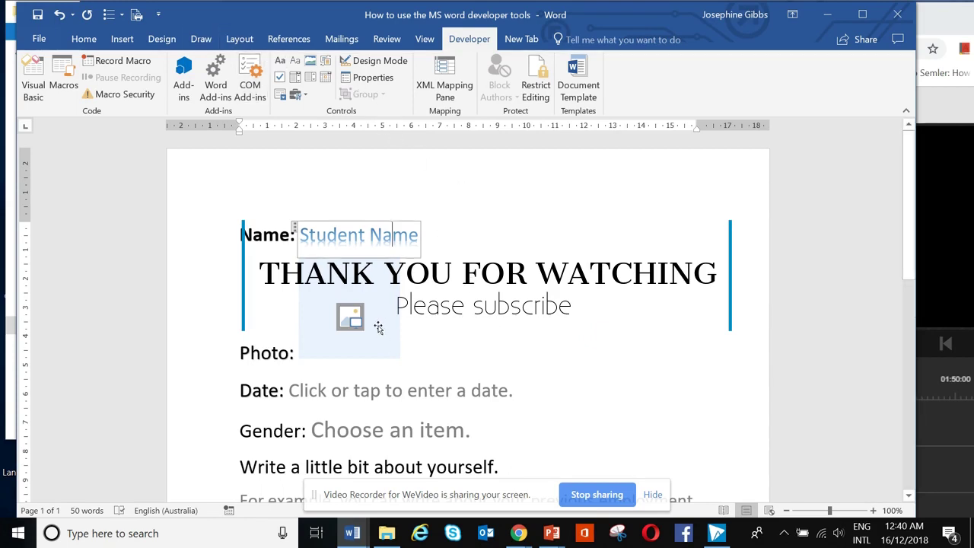
pyautogui.click(417, 400)
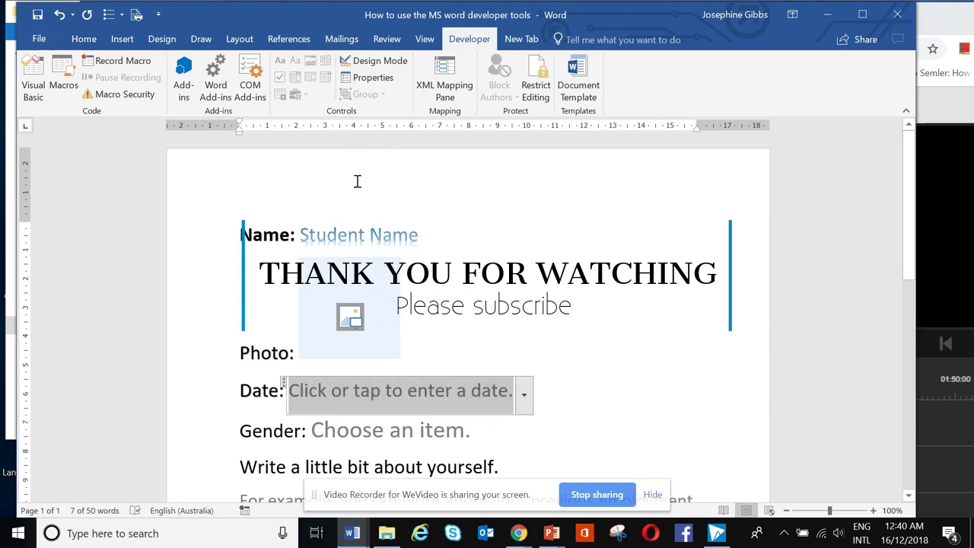
pyautogui.click(544, 304)
pyautogui.scroll(-3, 544, 304)
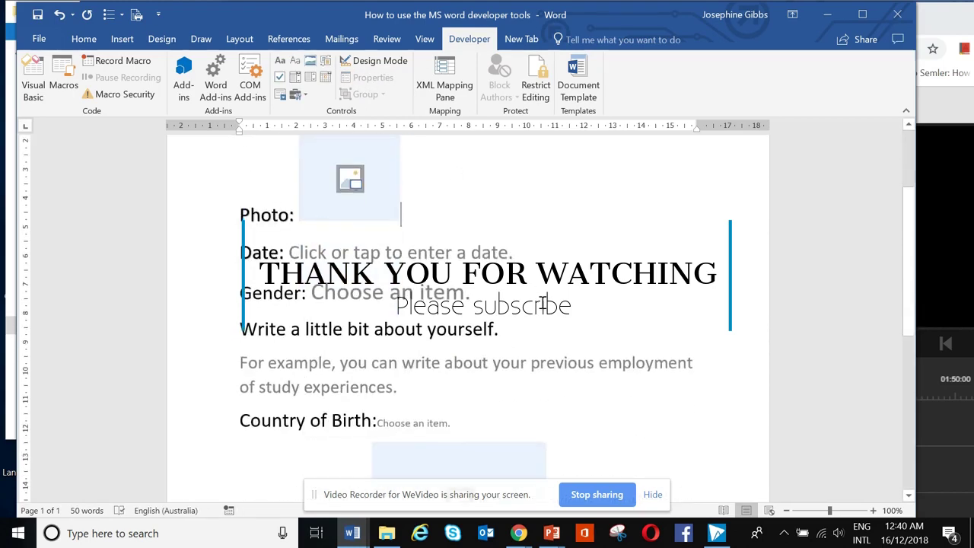